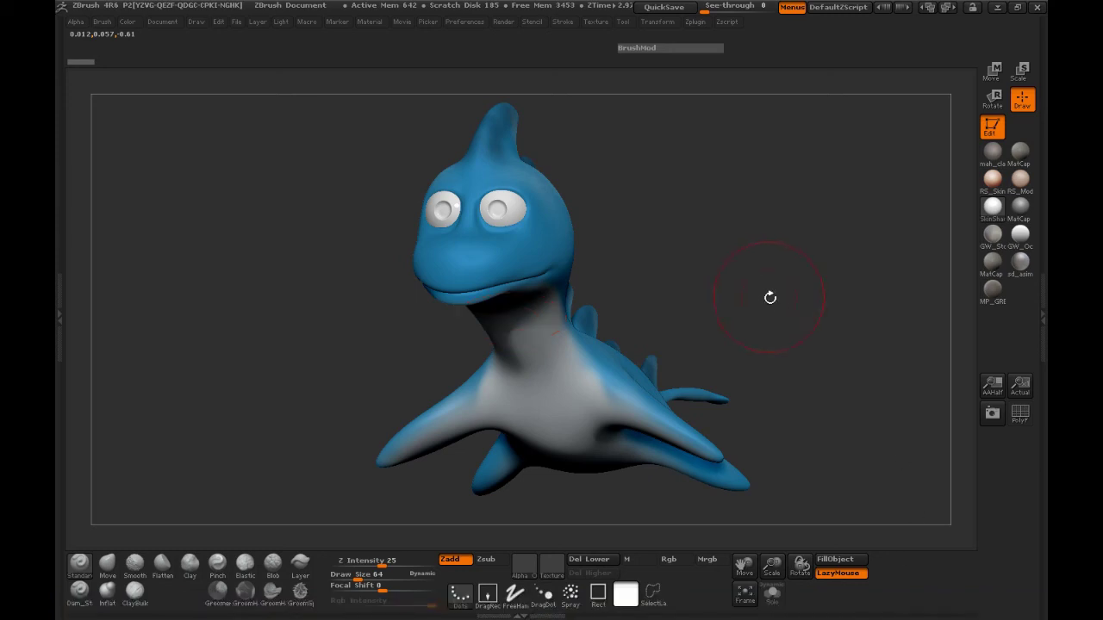
pyautogui.moveTo(853, 431); pyautogui.dragTo(823, 435)
pyautogui.moveTo(739, 266); pyautogui.dragTo(576, 249)
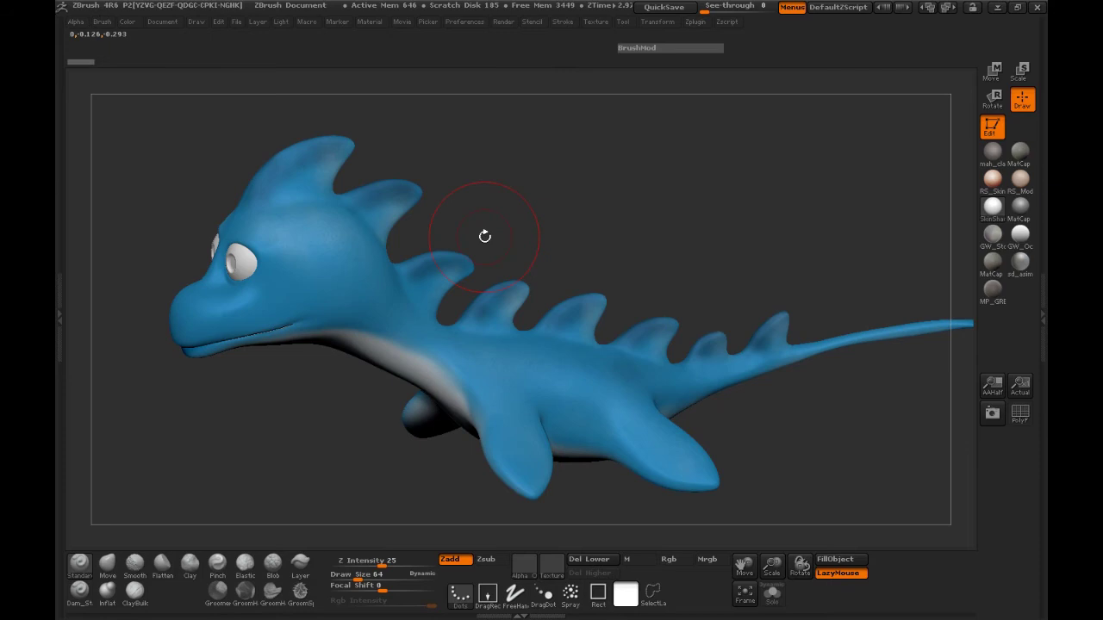
pyautogui.moveTo(529, 219); pyautogui.dragTo(552, 218)
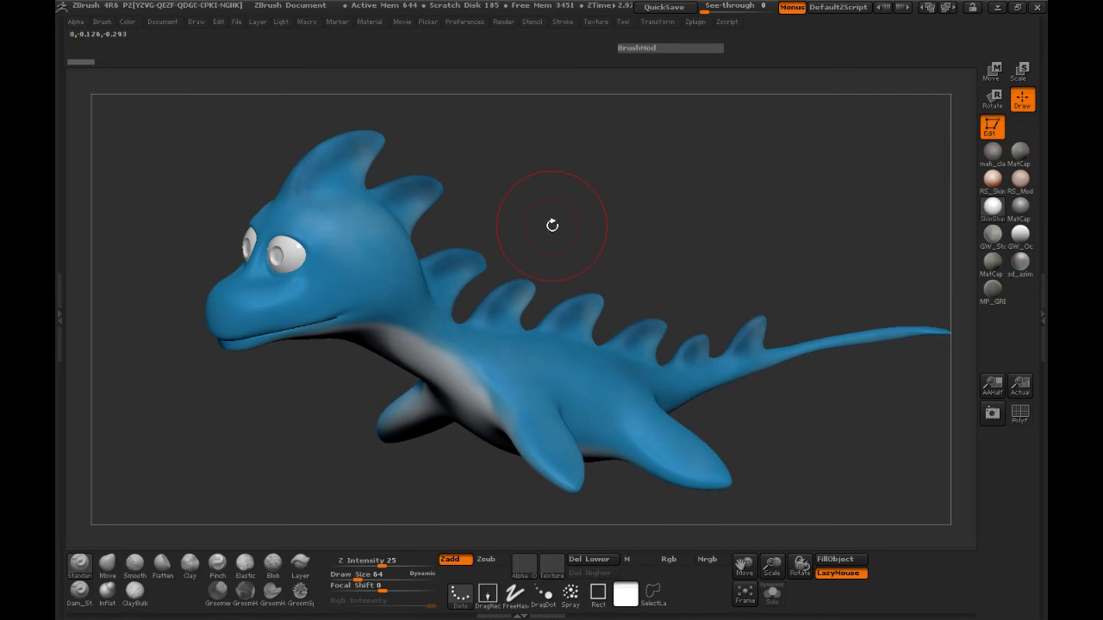
pyautogui.moveTo(552, 225); pyautogui.dragTo(704, 277)
pyautogui.moveTo(651, 246); pyautogui.dragTo(673, 243)
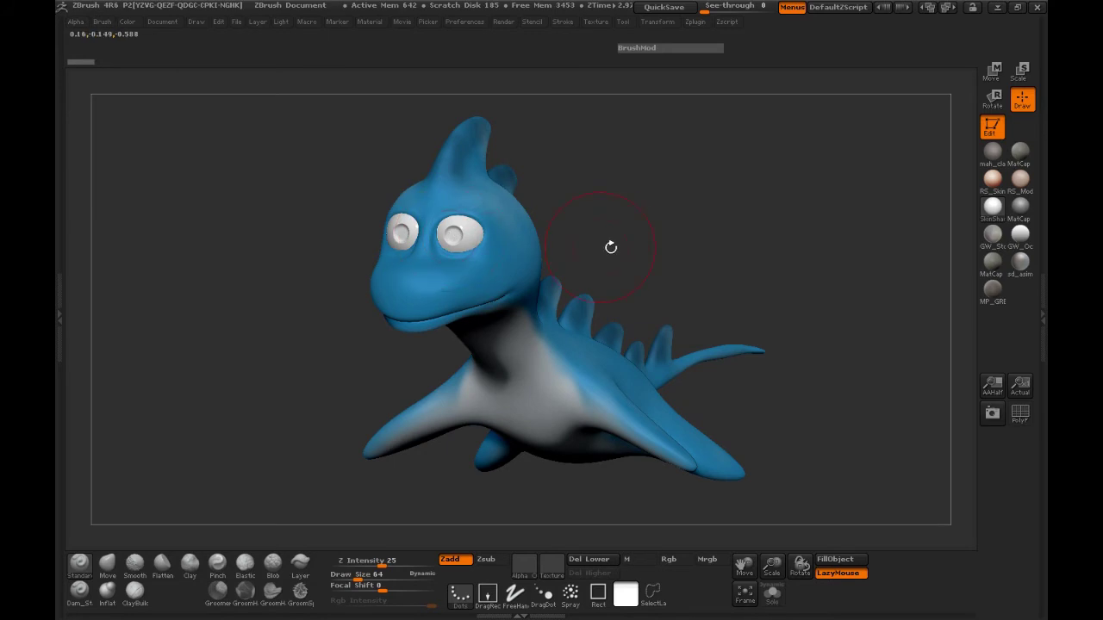
pyautogui.moveTo(611, 247); pyautogui.dragTo(578, 216)
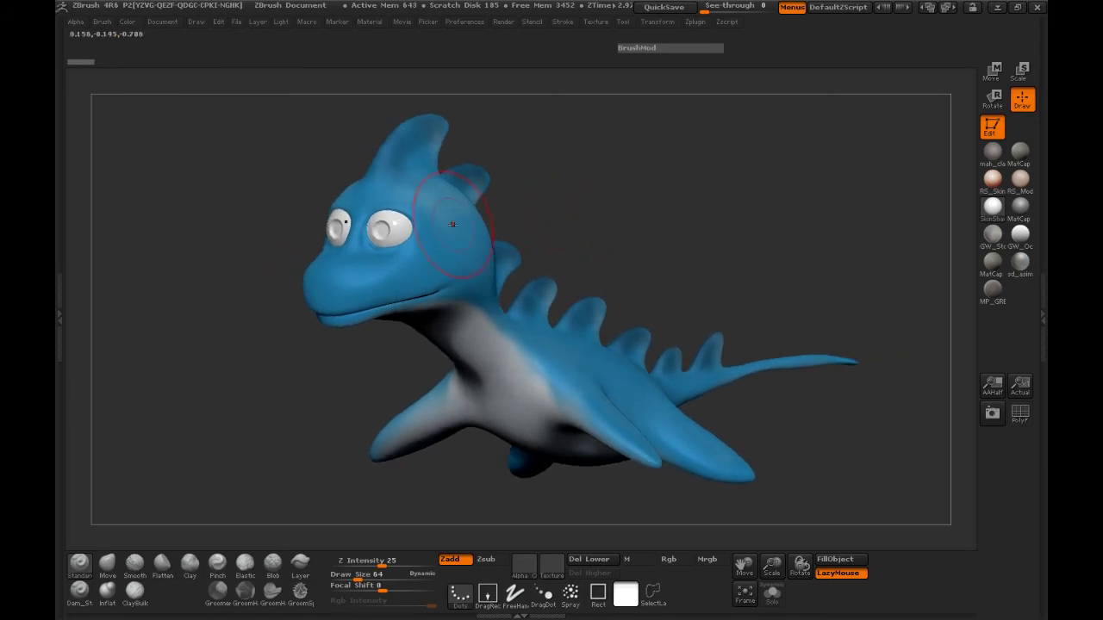
# Set the Standard brush to paint color only, with Zadd off, Rgb on, draw size 43 and Rgb Intensity 6
pyautogui.press('space')
pyautogui.click(456, 561)
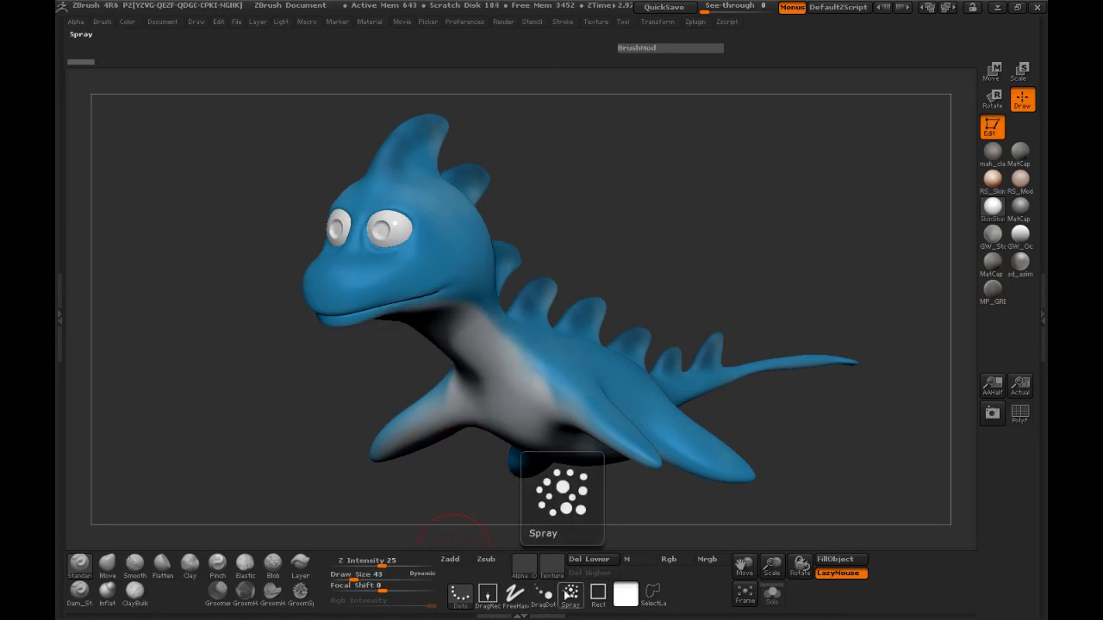
pyautogui.click(675, 561)
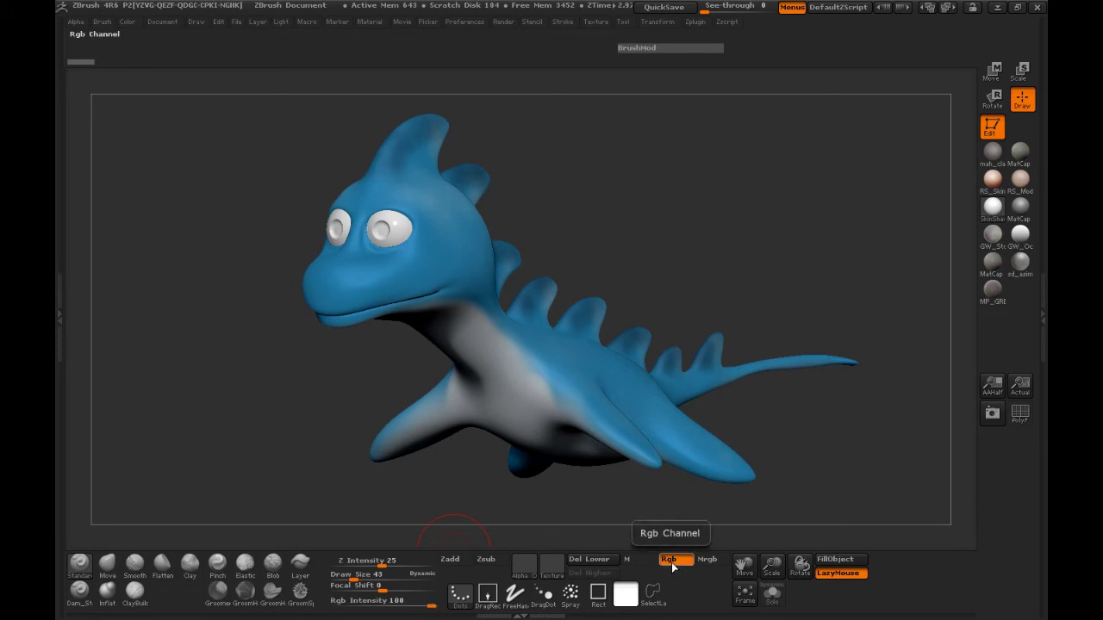
pyautogui.moveTo(431, 607); pyautogui.dragTo(356, 605)
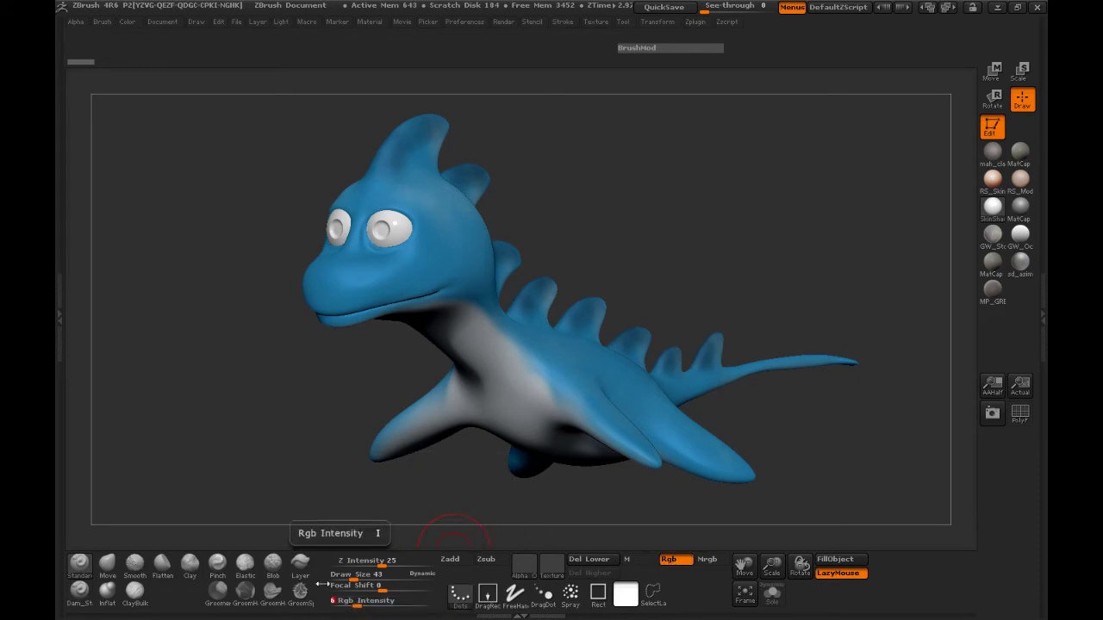
# Pick the purple from the Swatch2 texture as the paint color and turn the current texture off
pyautogui.click(59, 313)
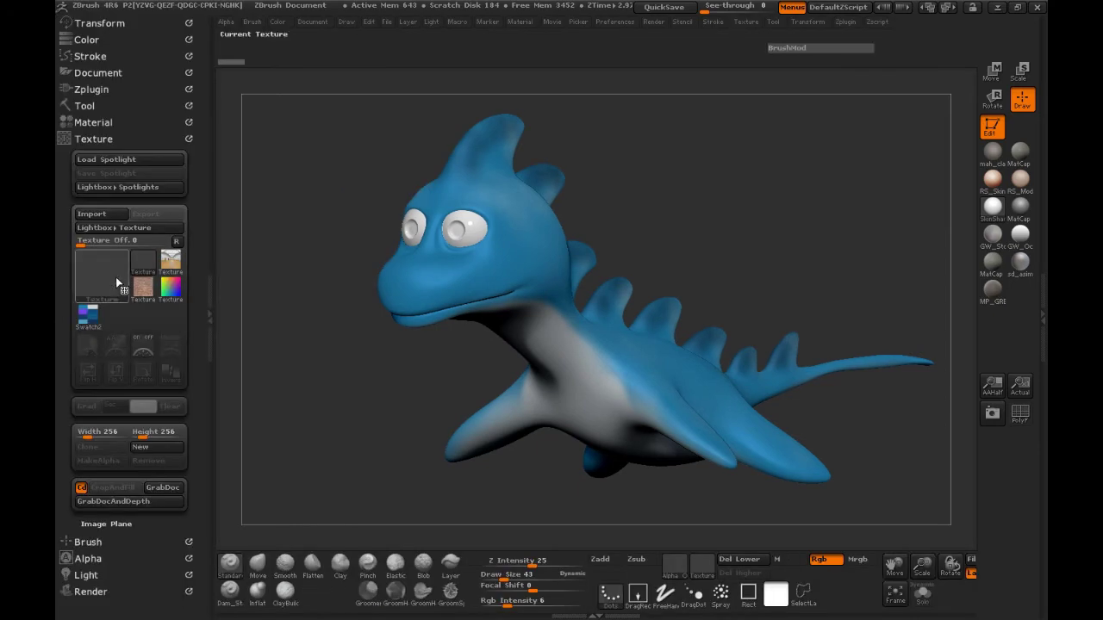
pyautogui.click(87, 315)
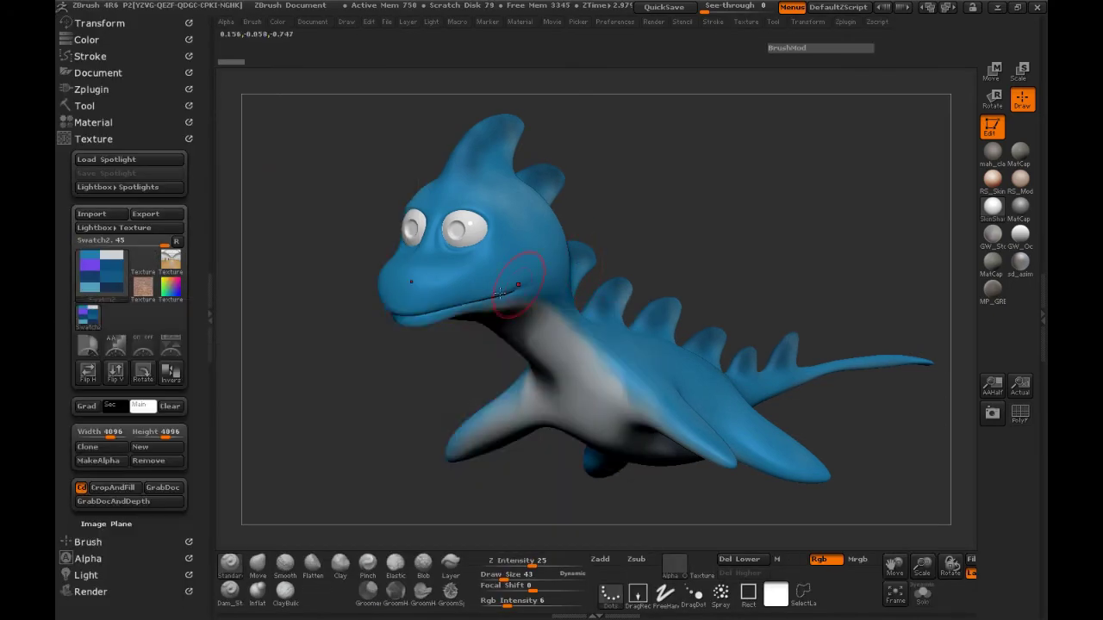
pyautogui.press('space')
pyautogui.click(102, 272)
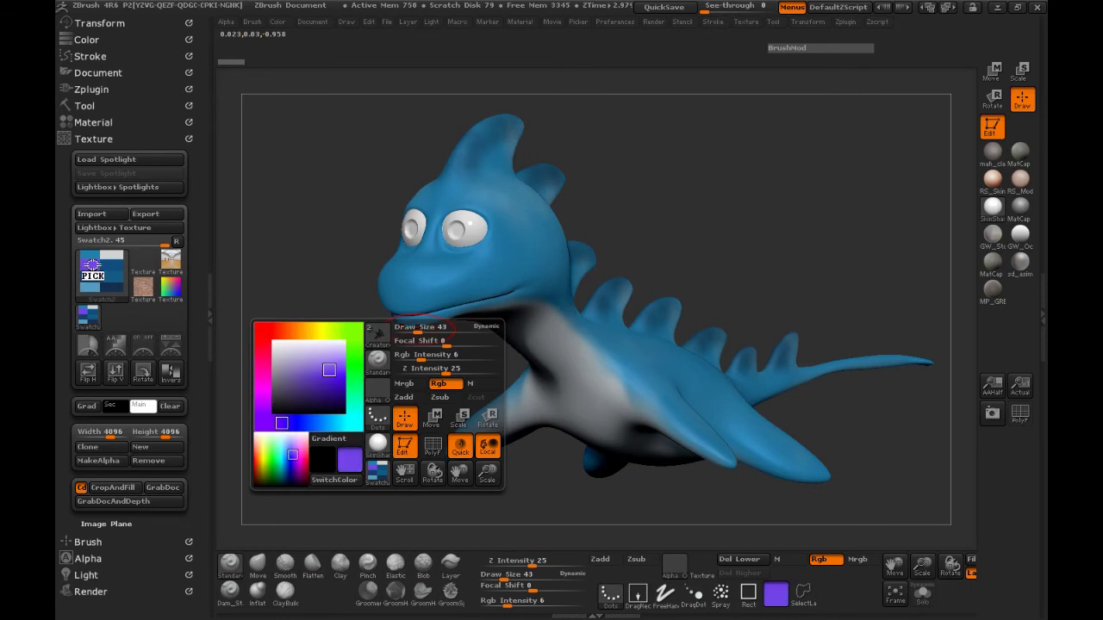
pyautogui.click(100, 273)
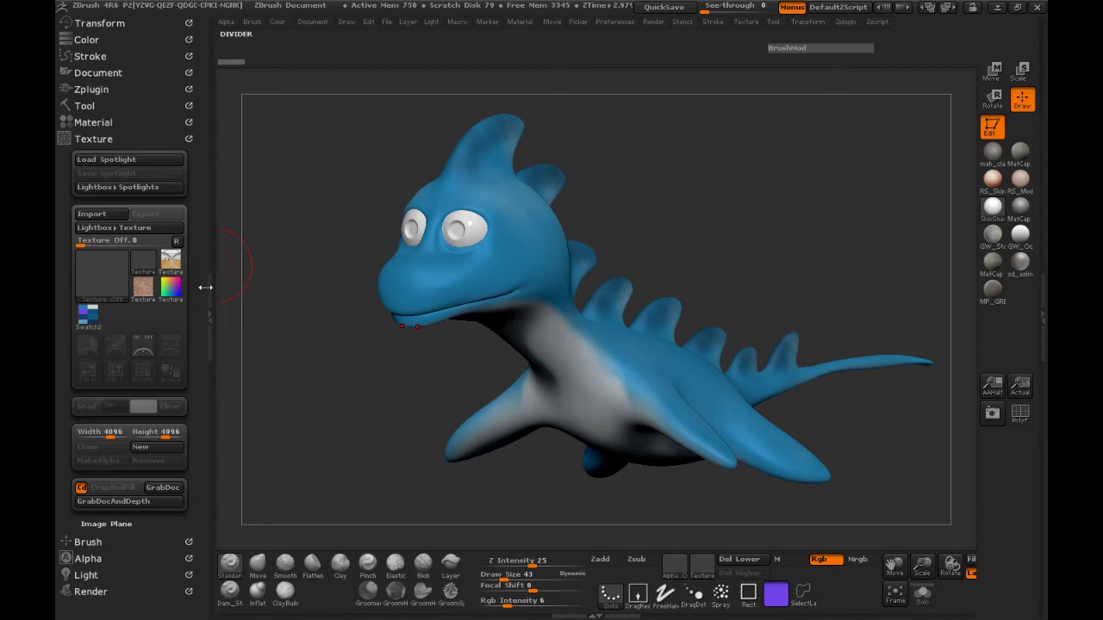
pyautogui.click(210, 287)
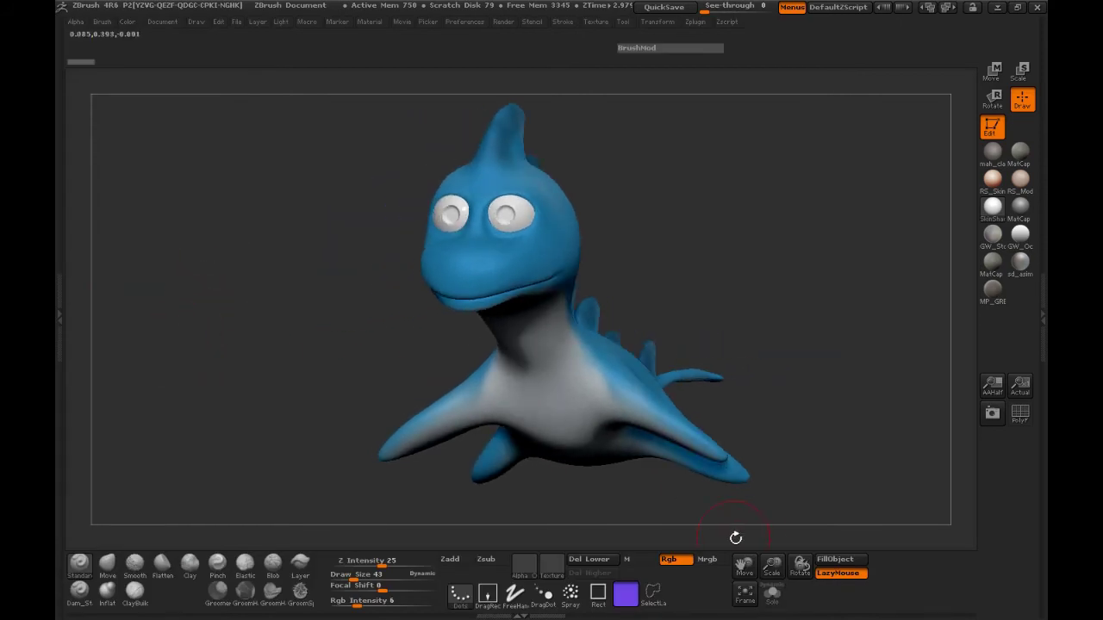
# Paint purple along the upper edges of the eyes at draw size 9, turn LazyMouse off, and undo the last heavy stroke
pyautogui.moveTo(770, 566); pyautogui.dragTo(806, 540)
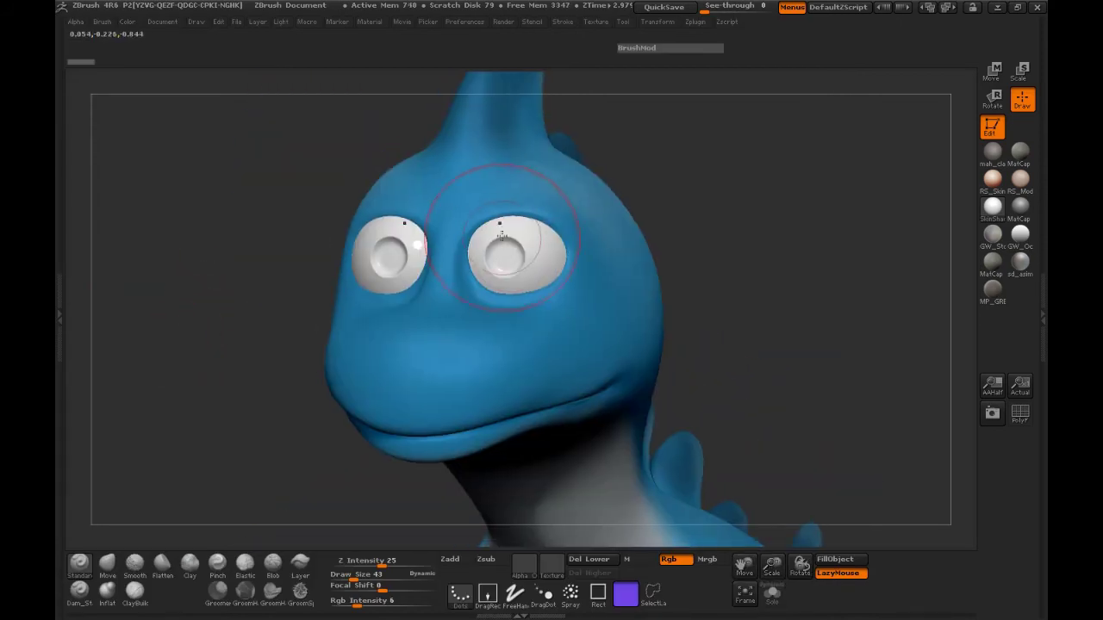
pyautogui.press('space')
pyautogui.moveTo(493, 222); pyautogui.dragTo(490, 224)
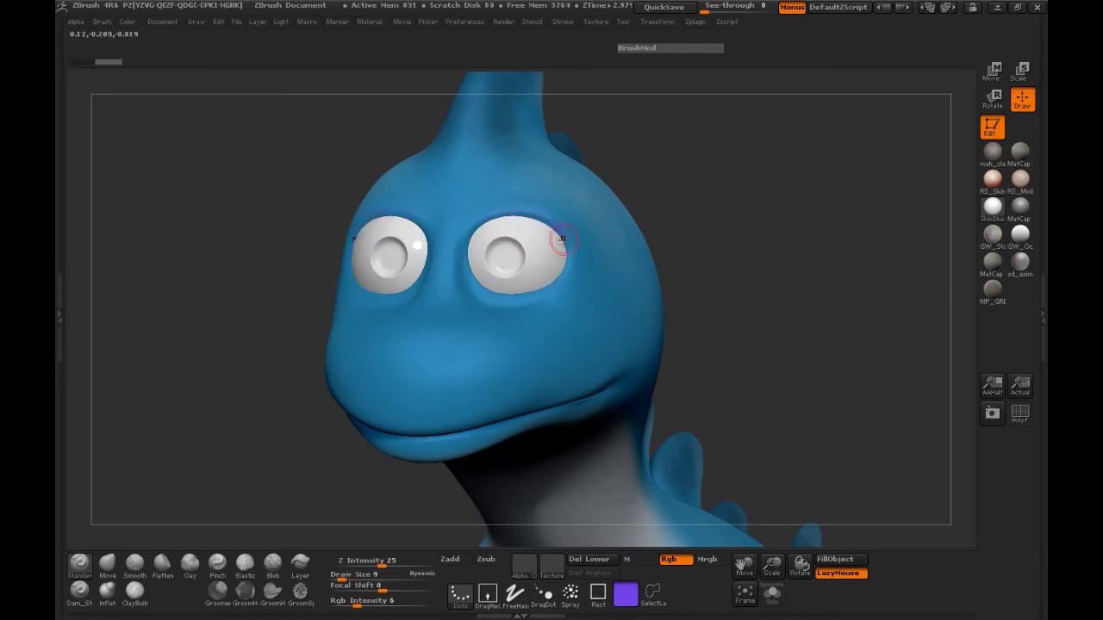
pyautogui.press('l')
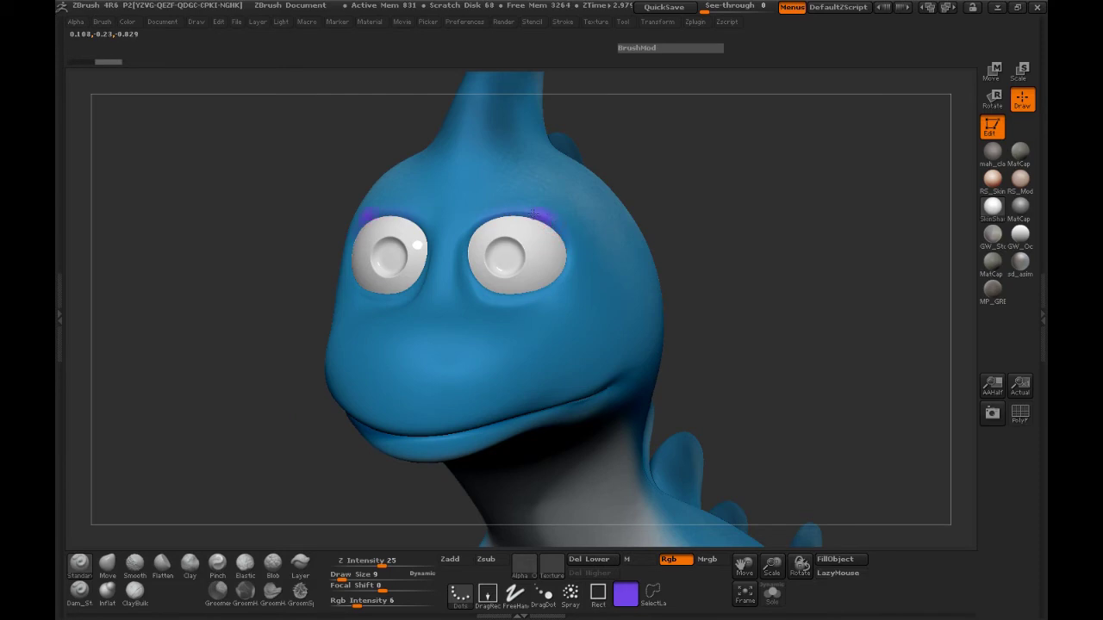
pyautogui.moveTo(516, 213); pyautogui.dragTo(482, 222)
pyautogui.hotkey('ctrl', 'z')
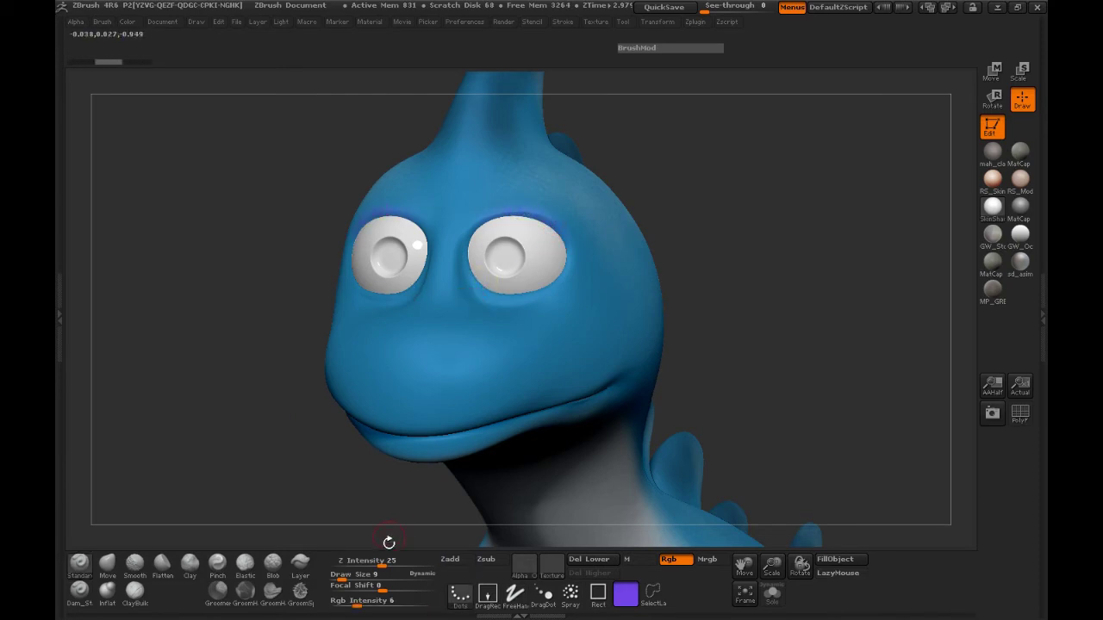
# Set Rgb Intensity to 1 and build up a soft purple rim all around both eyes
pyautogui.click(351, 603)
pyautogui.write('1')
pyautogui.press('Return')
pyautogui.moveTo(503, 218); pyautogui.dragTo(489, 221)
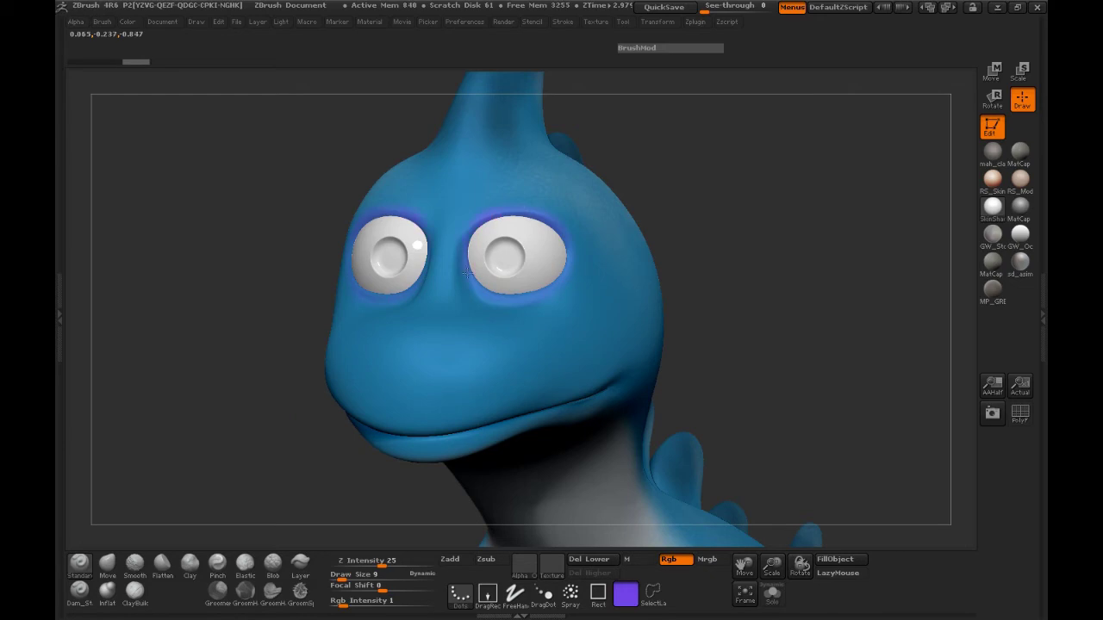
pyautogui.moveTo(557, 239); pyautogui.dragTo(547, 227)
pyautogui.moveTo(466, 246); pyautogui.dragTo(478, 222)
pyautogui.moveTo(564, 268); pyautogui.dragTo(567, 259)
pyautogui.moveTo(789, 267)
pyautogui.mouseDown()
pyautogui.moveTo(367, 256)
pyautogui.moveTo(741, 254)
pyautogui.mouseUp()
pyautogui.moveTo(330, 242); pyautogui.dragTo(690, 233)
# Switch the stroke to DragRect, pick the dark navy blue from the Swatch2 texture and turn the texture off
pyautogui.moveTo(265, 221)
pyautogui.mouseDown()
pyautogui.moveTo(645, 229)
pyautogui.moveTo(709, 311)
pyautogui.moveTo(739, 313)
pyautogui.moveTo(823, 277)
pyautogui.moveTo(827, 298)
pyautogui.moveTo(799, 308)
pyautogui.moveTo(805, 329)
pyautogui.moveTo(736, 227)
pyautogui.moveTo(517, 569)
pyautogui.mouseUp()
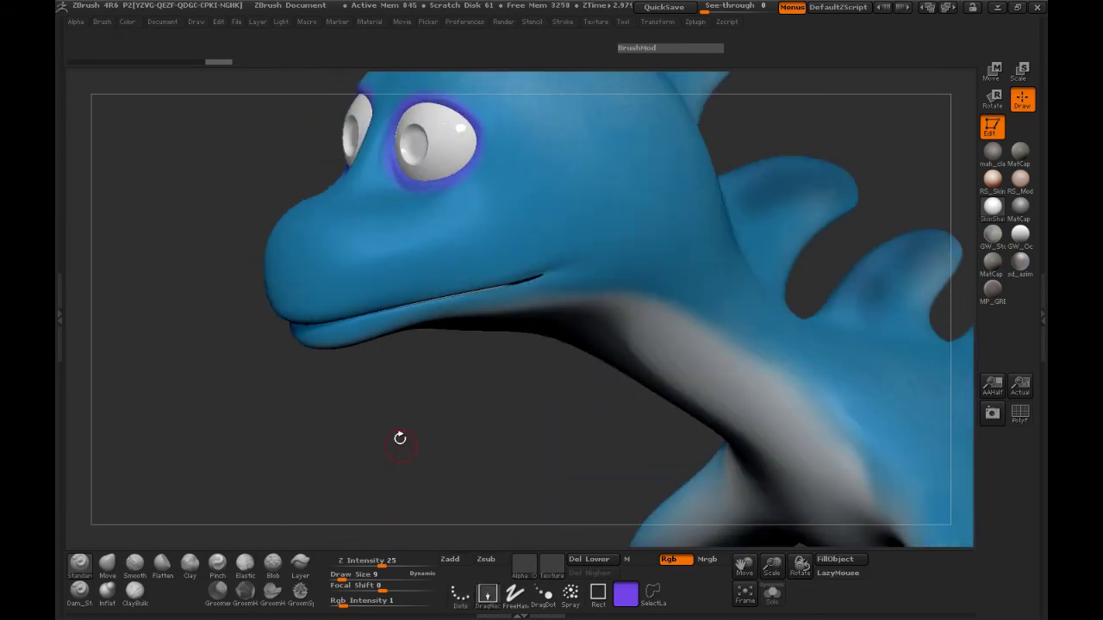
pyautogui.moveTo(399, 439); pyautogui.dragTo(413, 434)
pyautogui.click(60, 297)
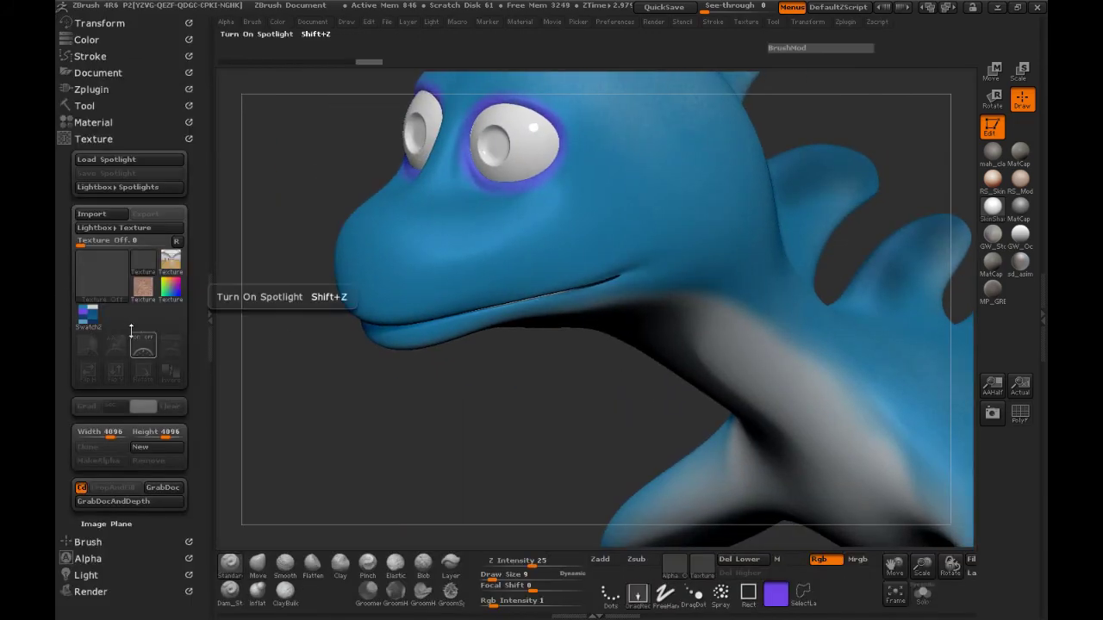
pyautogui.click(91, 321)
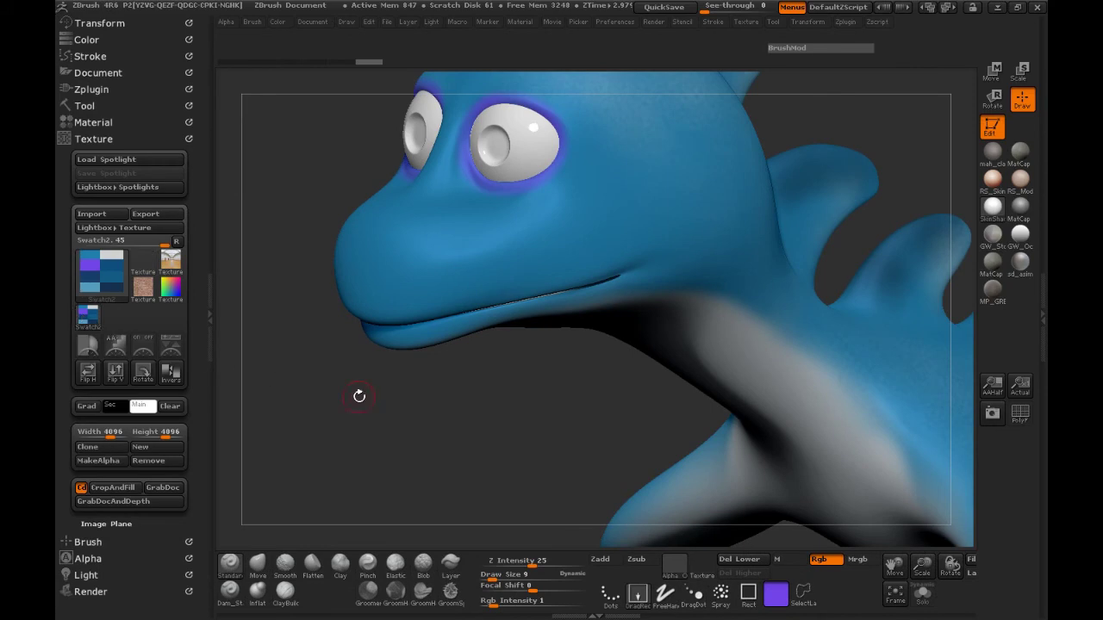
pyautogui.press('space')
pyautogui.moveTo(258, 444); pyautogui.dragTo(113, 289)
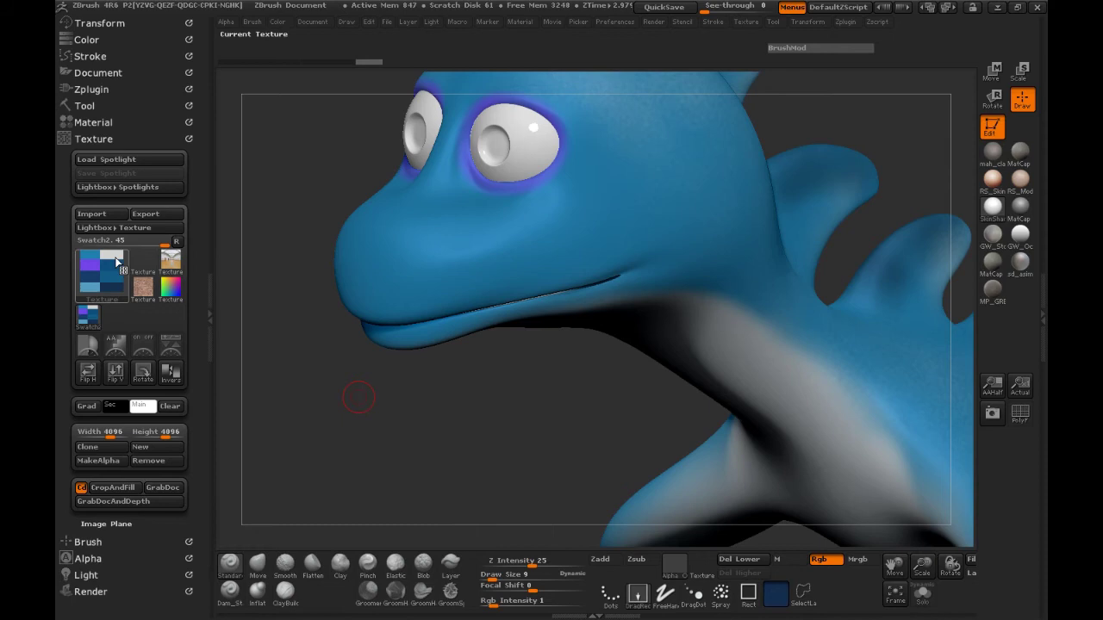
pyautogui.click(113, 261)
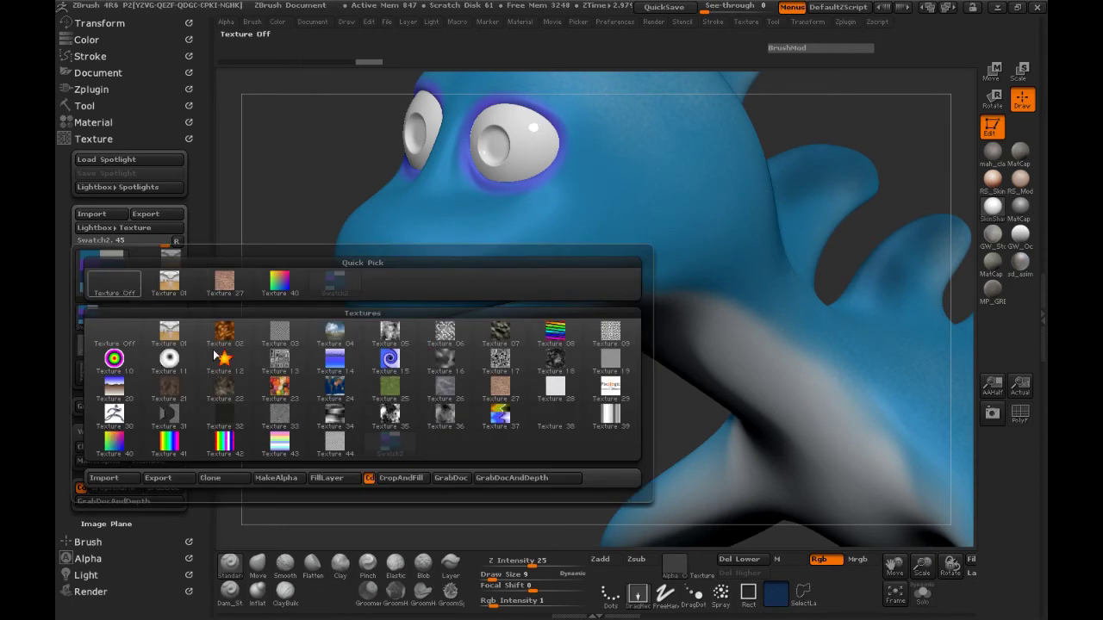
pyautogui.click(209, 315)
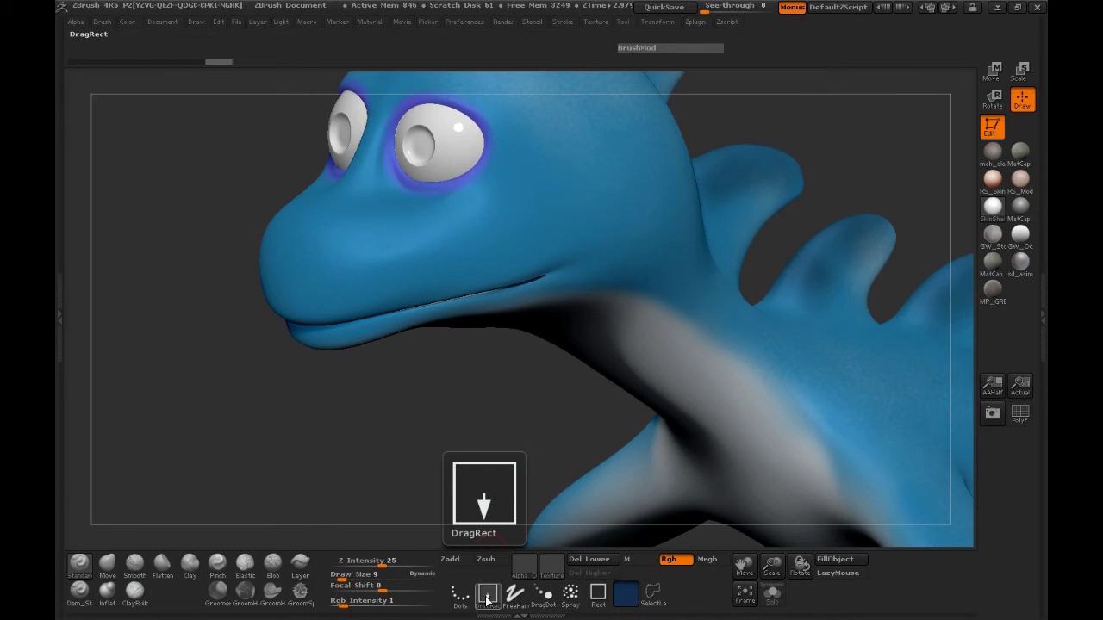
# Load the cracked-scale Alpha 62 for the brush, and set the draw size to 19 and Rgb Intensity to 6
pyautogui.click(523, 569)
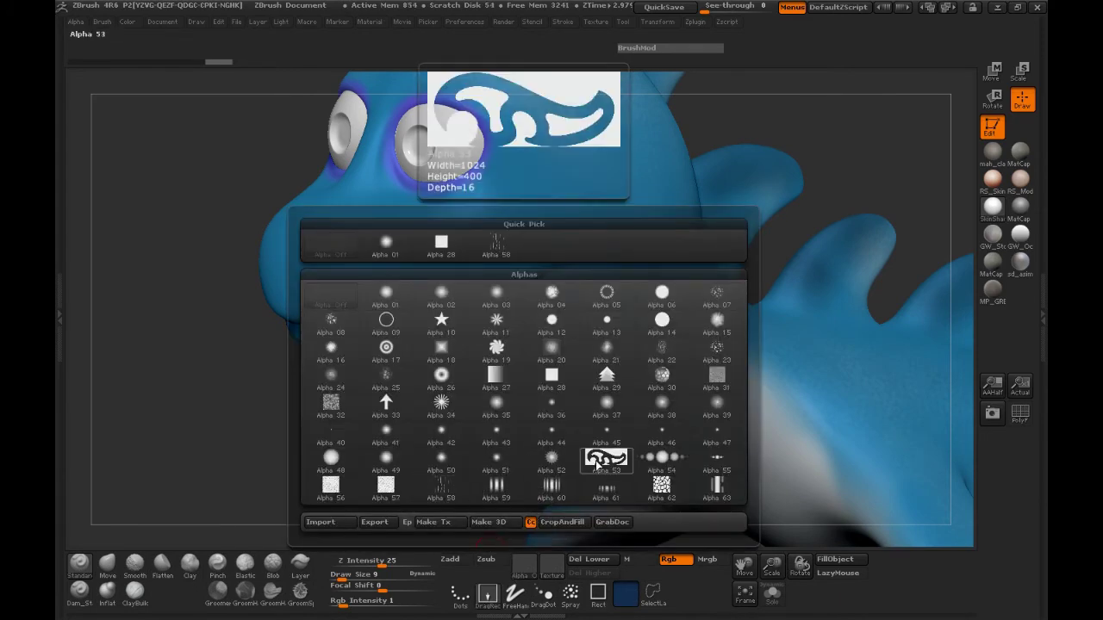
pyautogui.click(661, 486)
pyautogui.keyDown('alt'); pyautogui.moveTo(423, 420); pyautogui.dragTo(303, 376); pyautogui.keyUp('alt')
pyautogui.moveTo(382, 386)
pyautogui.mouseDown()
pyautogui.moveTo(372, 391)
pyautogui.moveTo(423, 382)
pyautogui.moveTo(368, 375)
pyautogui.moveTo(336, 401)
pyautogui.mouseUp()
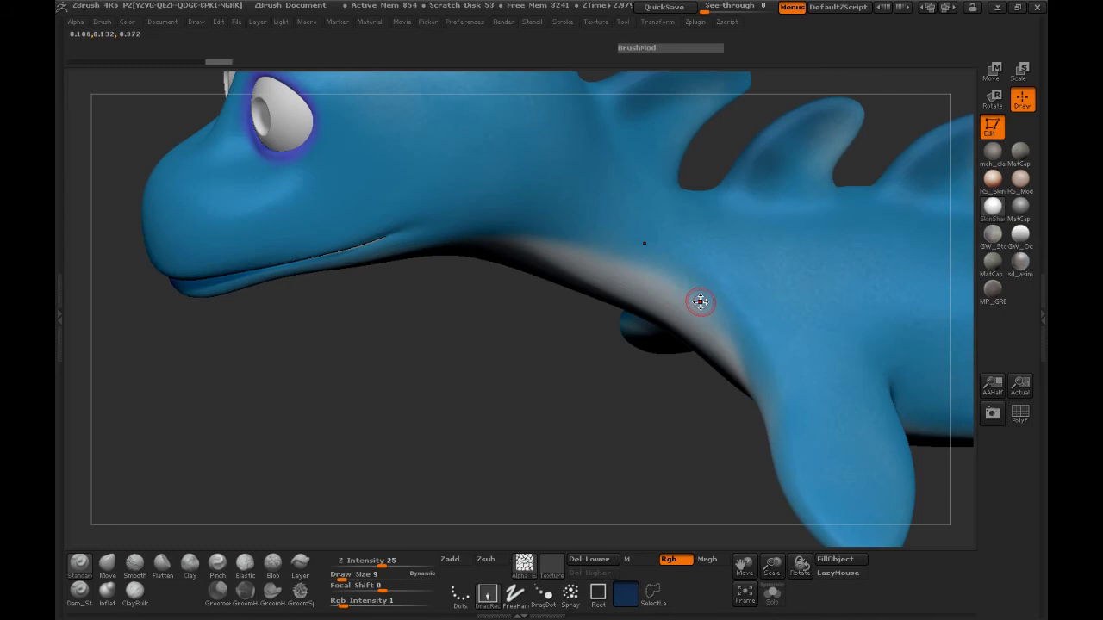
pyautogui.press('space')
pyautogui.moveTo(699, 300); pyautogui.dragTo(710, 300)
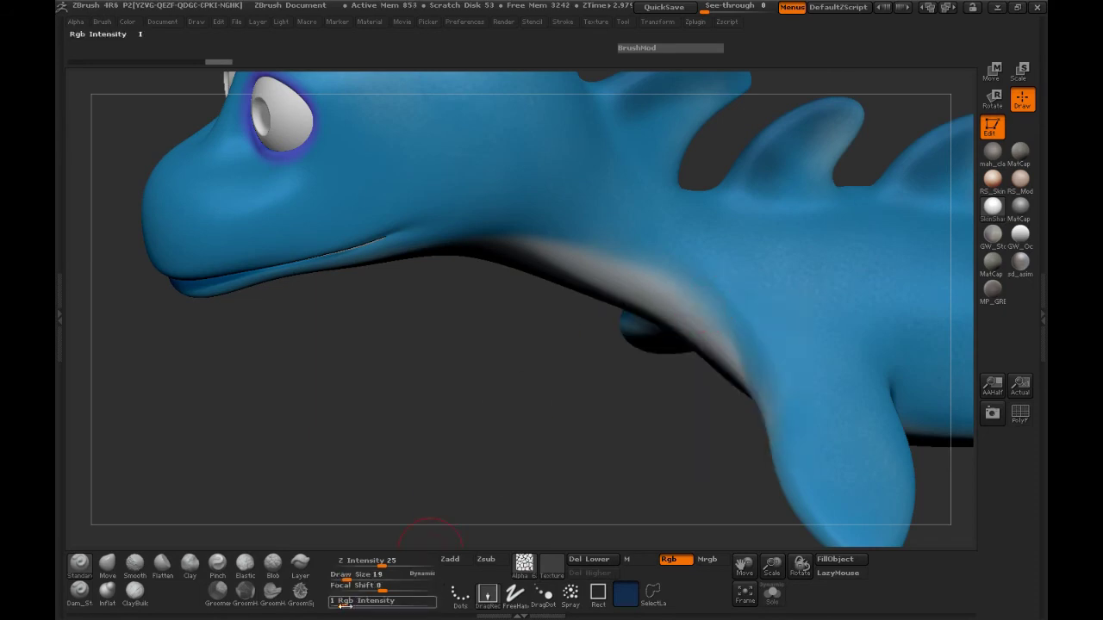
pyautogui.moveTo(344, 603); pyautogui.dragTo(351, 603)
pyautogui.press('Return')
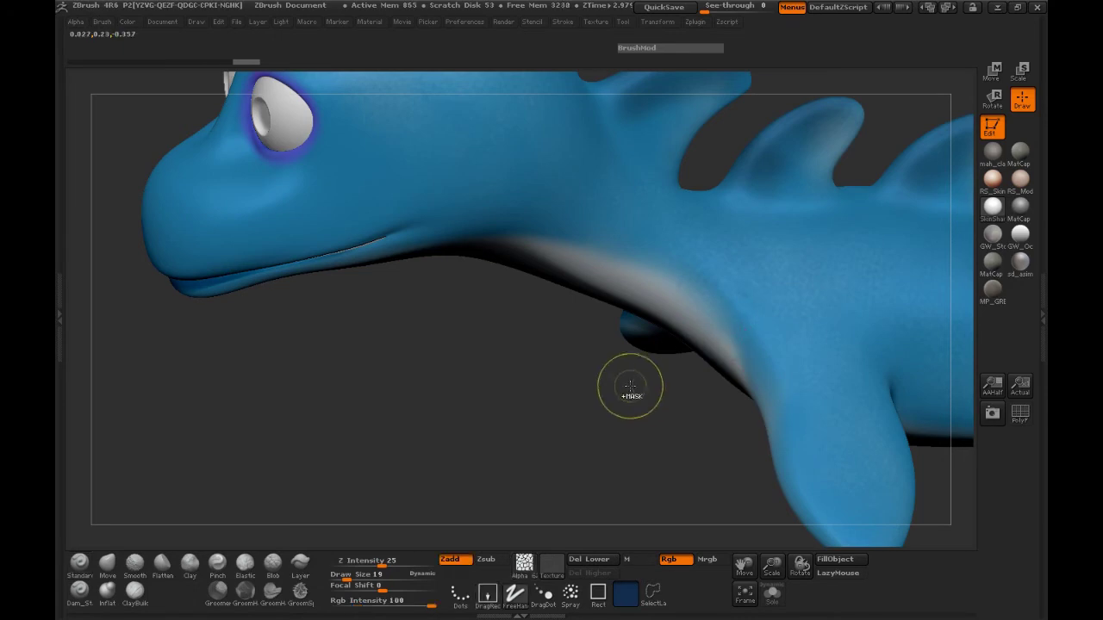
# Try Zadd at Z Intensity 4 with Rgb Intensity 11, and return the brush to color only
pyautogui.click(458, 561)
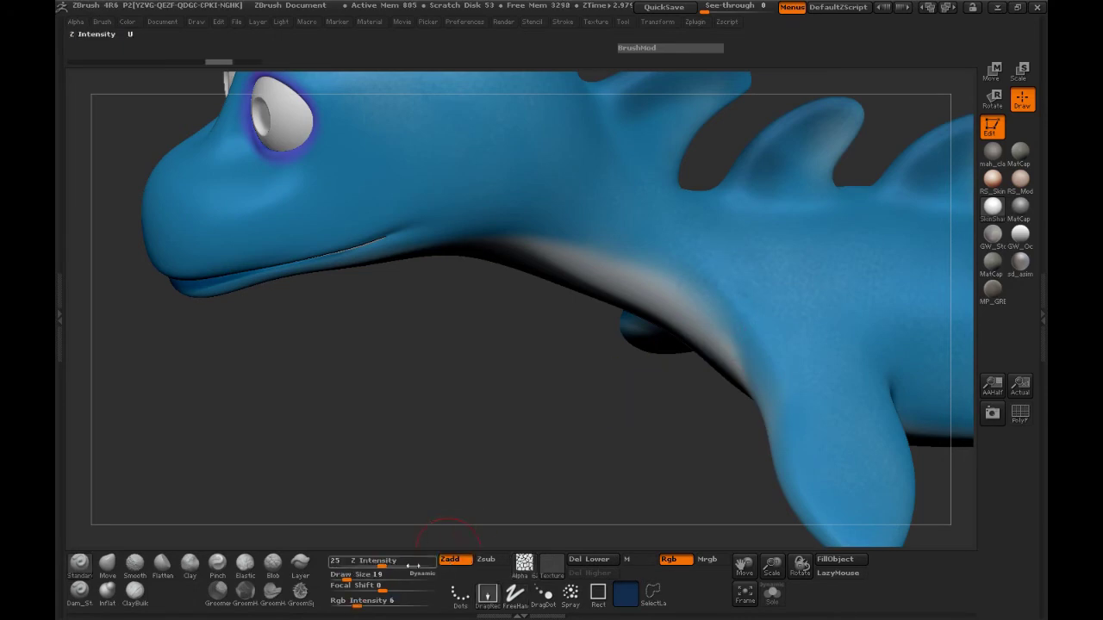
pyautogui.write('4')
pyautogui.press('Return')
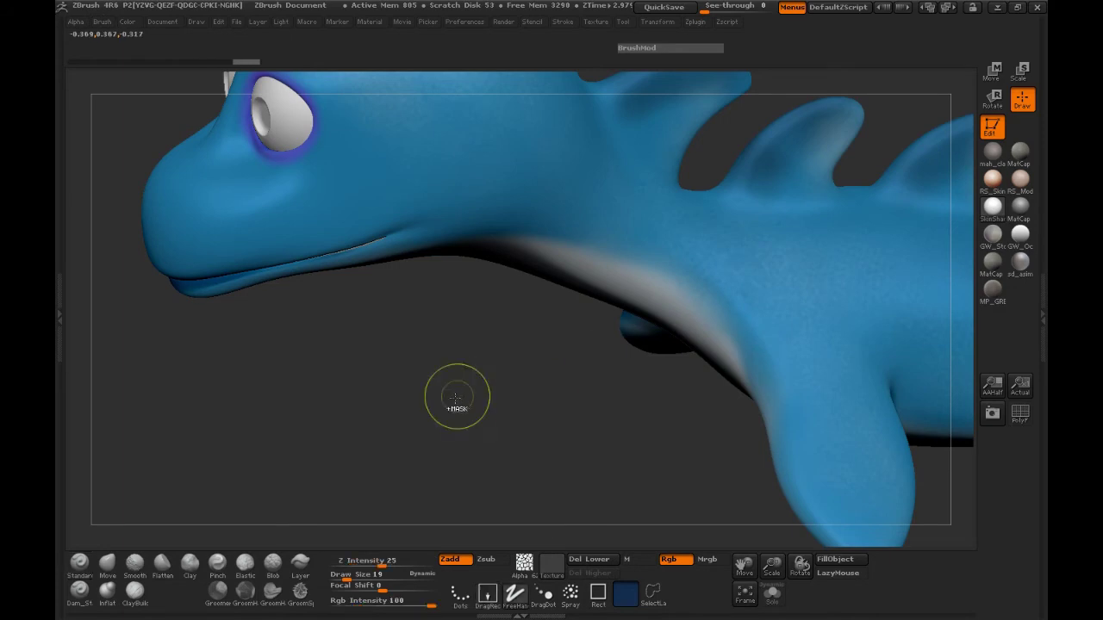
pyautogui.click(355, 603)
pyautogui.write('11')
pyautogui.press('Return')
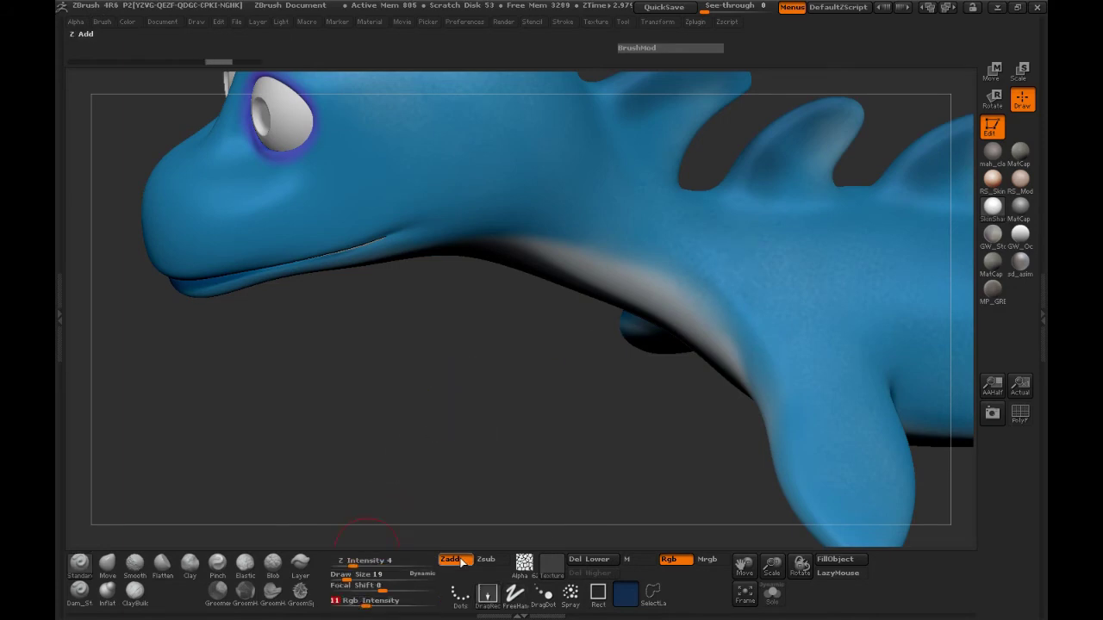
pyautogui.click(450, 559)
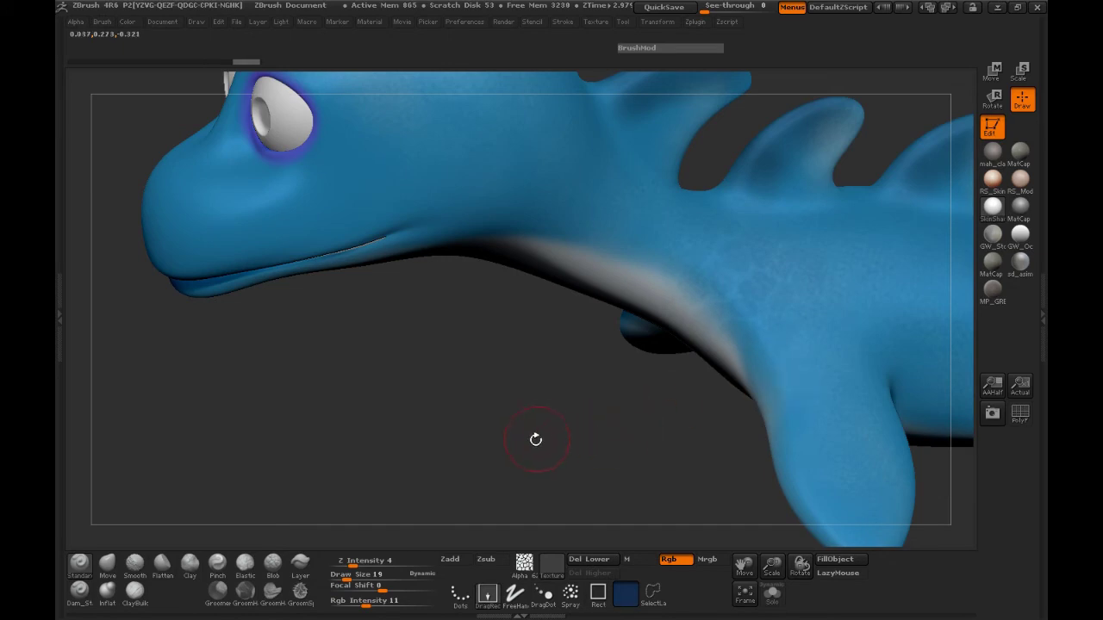
# Set Rgb Intensity to 23, try stamping the navy scale pattern on the neck and shoulder, and undo the last stamp
pyautogui.click(375, 604)
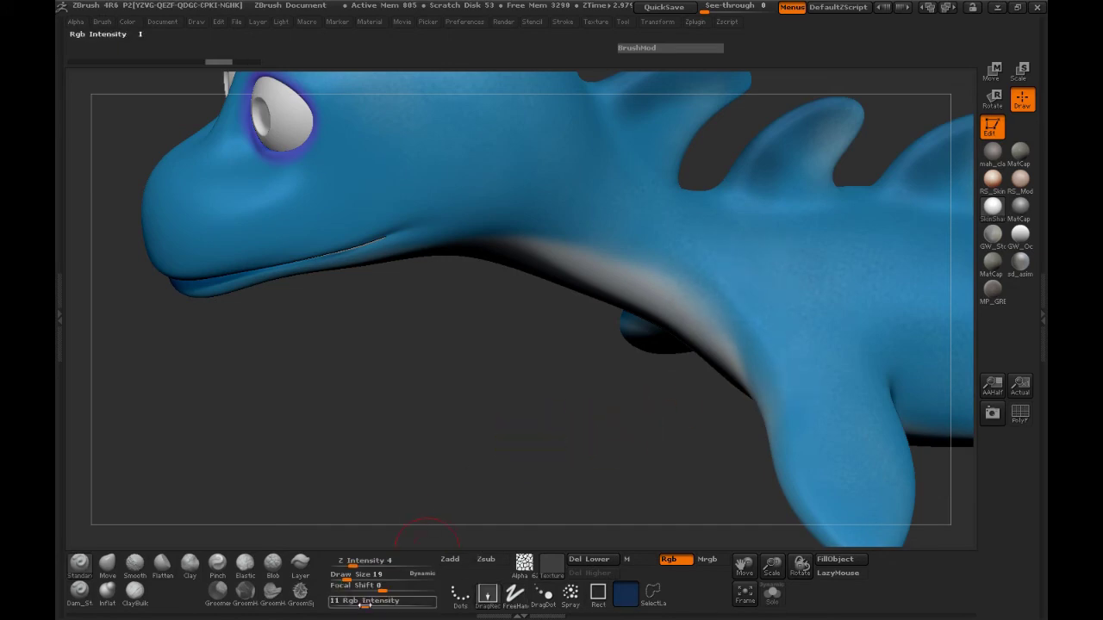
pyautogui.write('23')
pyautogui.press('Return')
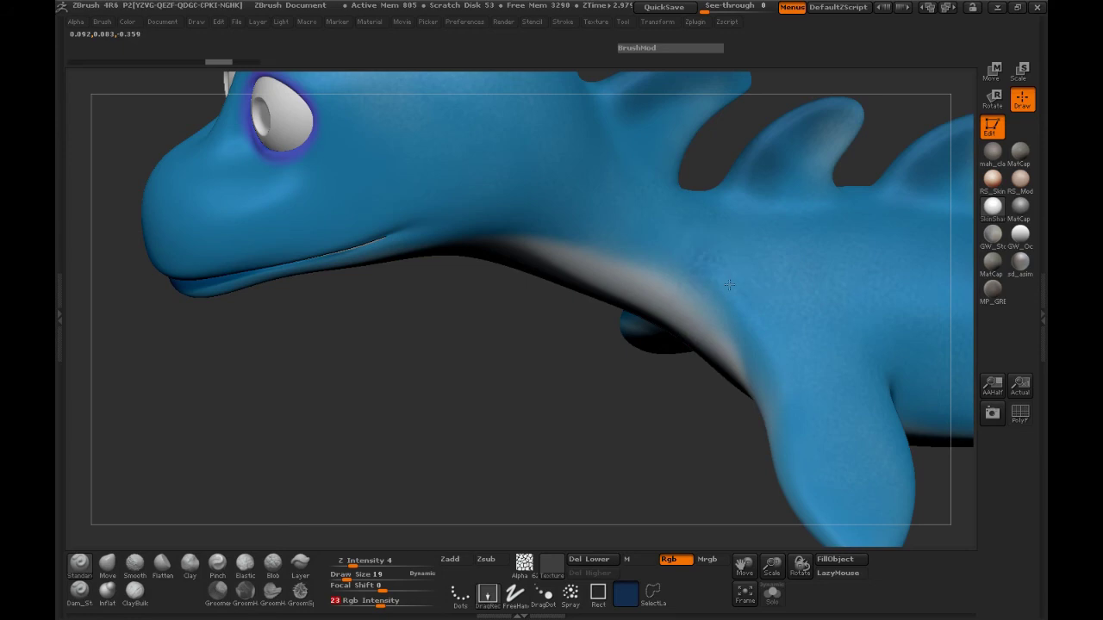
pyautogui.moveTo(523, 365); pyautogui.dragTo(381, 448)
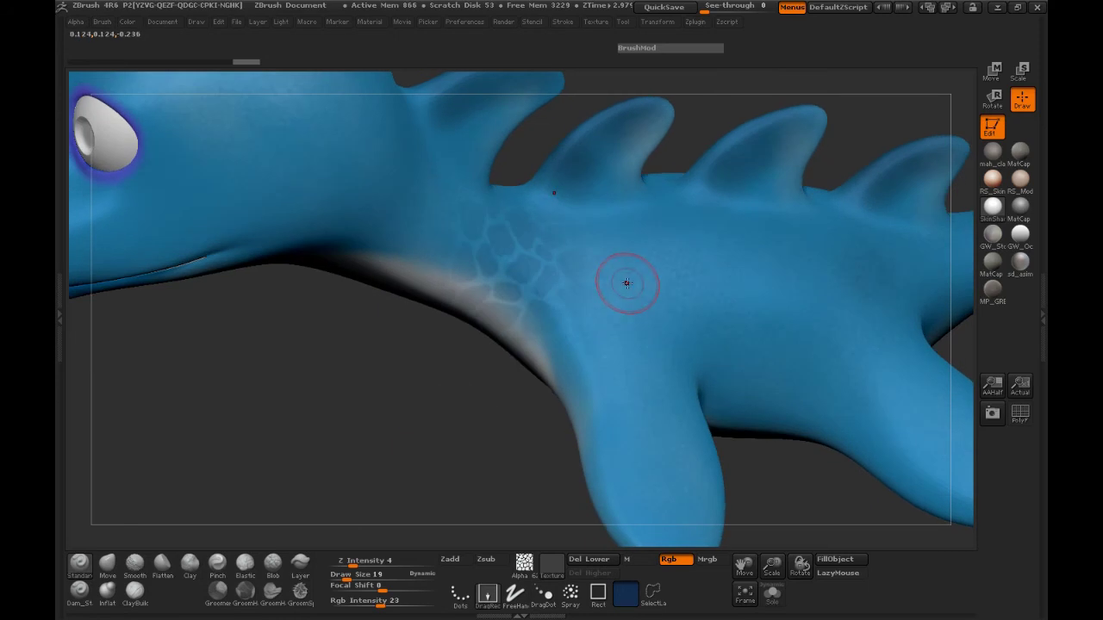
pyautogui.hotkey('ctrl', 'z')
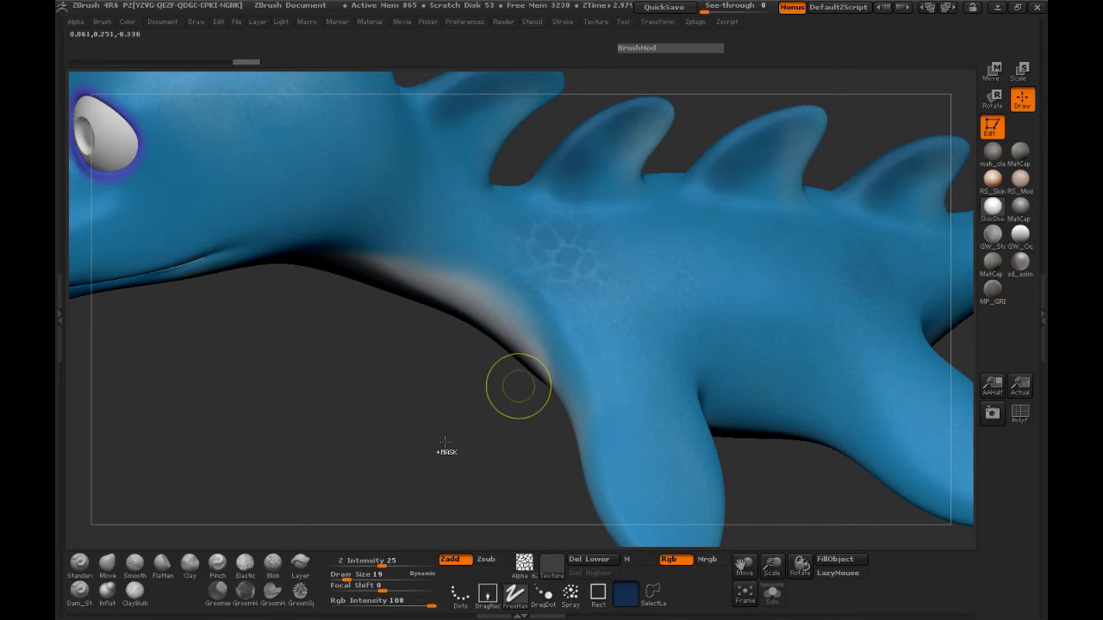
# Undo the last stamp and try the navy scale pattern on the shoulder at a higher Rgb Intensity
pyautogui.hotkey('ctrl', 'z')
pyautogui.moveTo(380, 604); pyautogui.dragTo(401, 605)
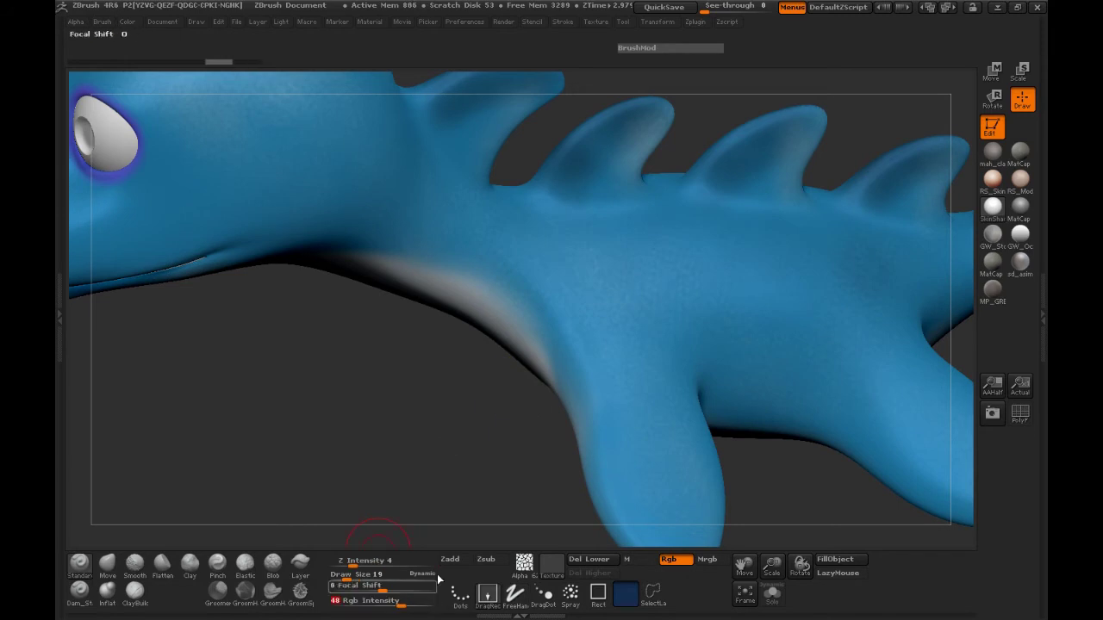
pyautogui.click(572, 255)
pyautogui.moveTo(590, 278); pyautogui.dragTo(573, 345)
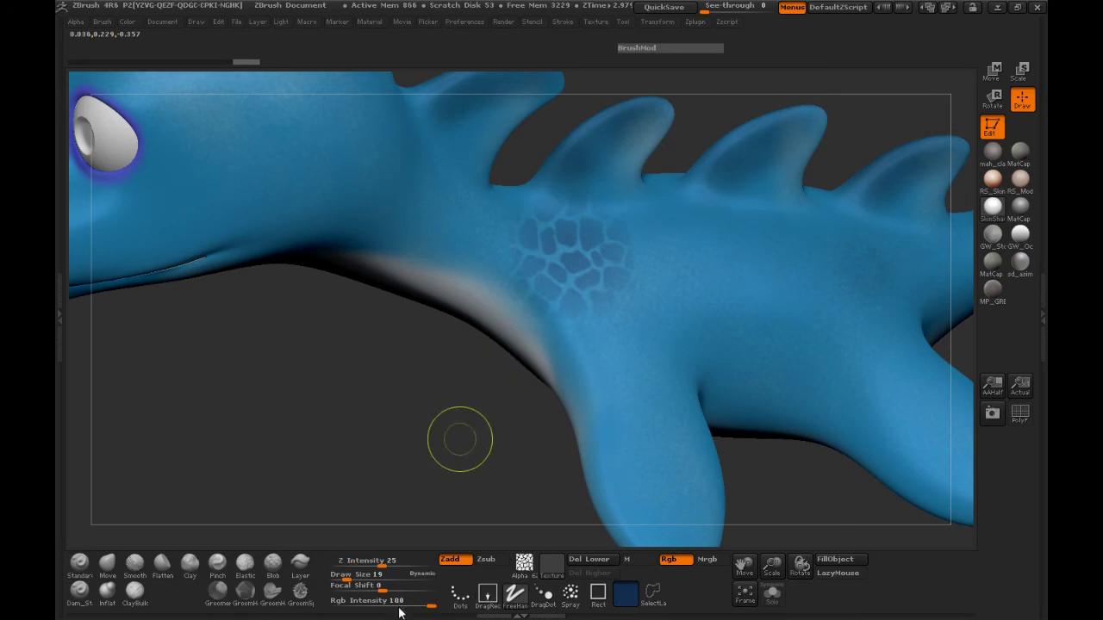
pyautogui.hotkey('ctrl', 'z')
# Set Rgb Intensity to 30 and Focal Shift to 57, testing the scale stamp on the shoulder and undoing the trials
pyautogui.moveTo(400, 601); pyautogui.dragTo(393, 602)
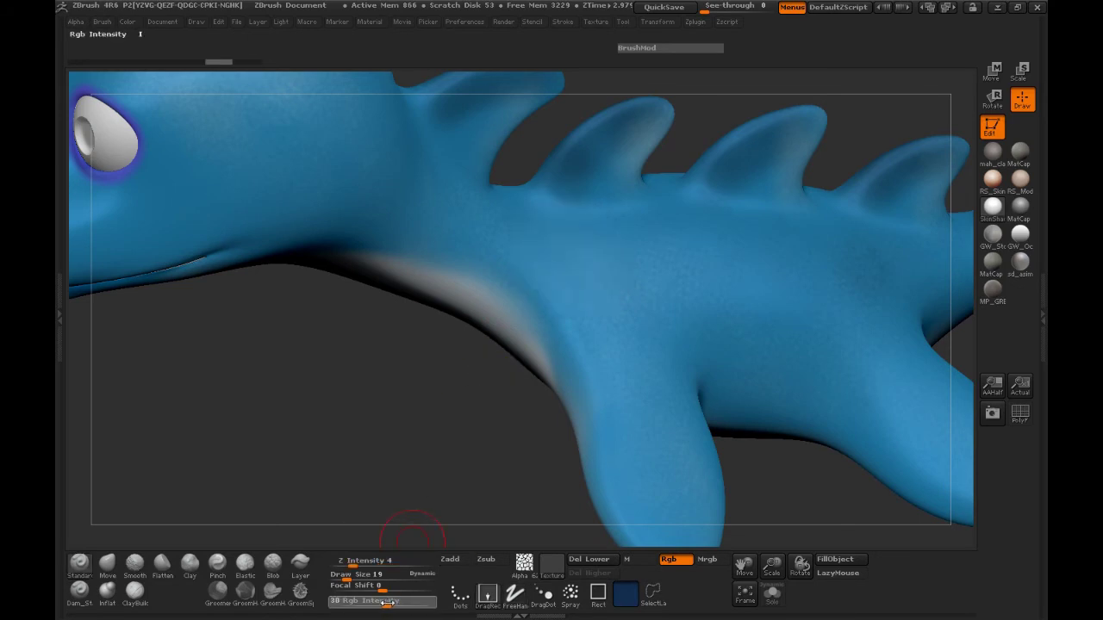
pyautogui.moveTo(562, 259)
pyautogui.mouseDown()
pyautogui.moveTo(583, 343)
pyautogui.moveTo(565, 346)
pyautogui.mouseUp()
pyautogui.hotkey('ctrl', 'z')
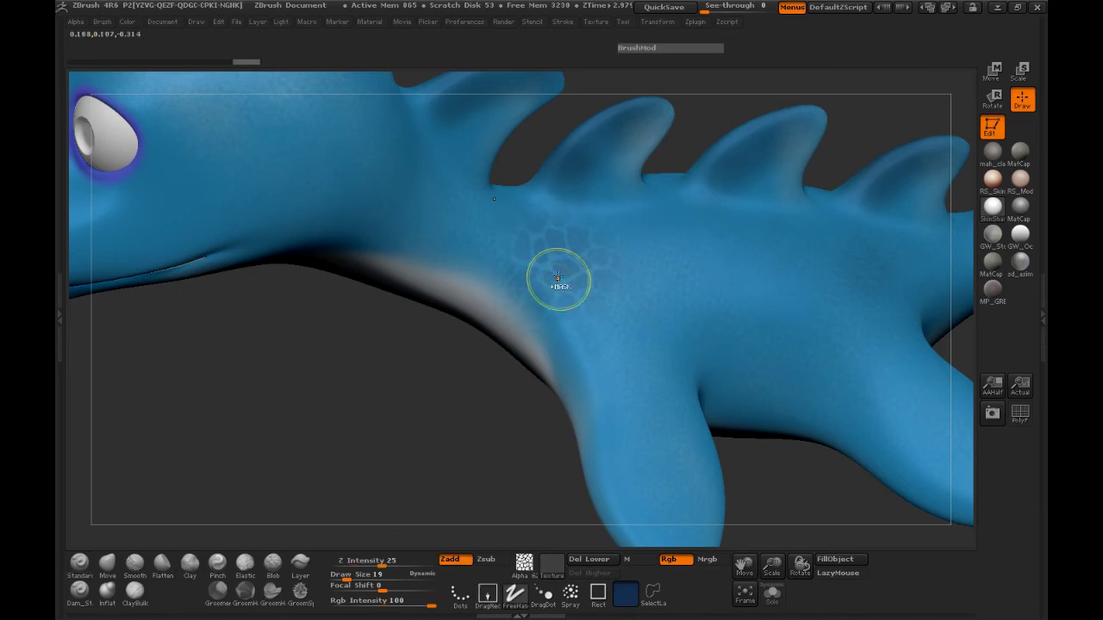
pyautogui.press('space')
pyautogui.moveTo(588, 272)
pyautogui.mouseDown()
pyautogui.moveTo(575, 263)
pyautogui.moveTo(584, 298)
pyautogui.moveTo(651, 299)
pyautogui.moveTo(609, 344)
pyautogui.mouseUp()
pyautogui.hotkey('ctrl', 'z')
pyautogui.press('space')
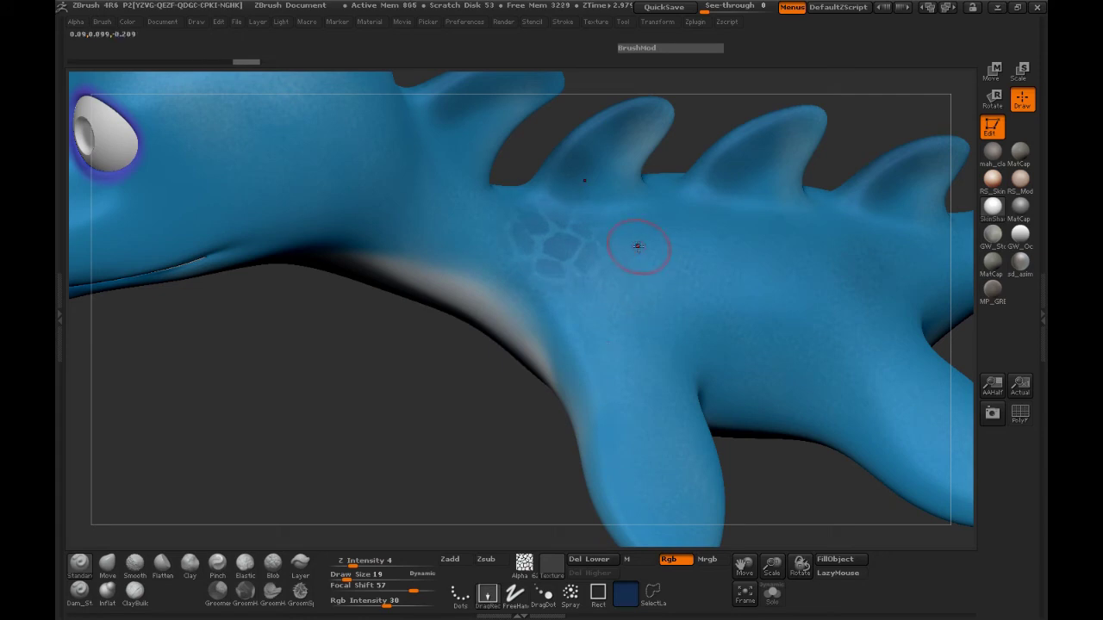
# Stamp a row of navy scales along the upper flank below the back spikes, from the shoulder to the hip
pyautogui.moveTo(649, 292); pyautogui.dragTo(646, 337)
pyautogui.moveTo(457, 387); pyautogui.dragTo(201, 404)
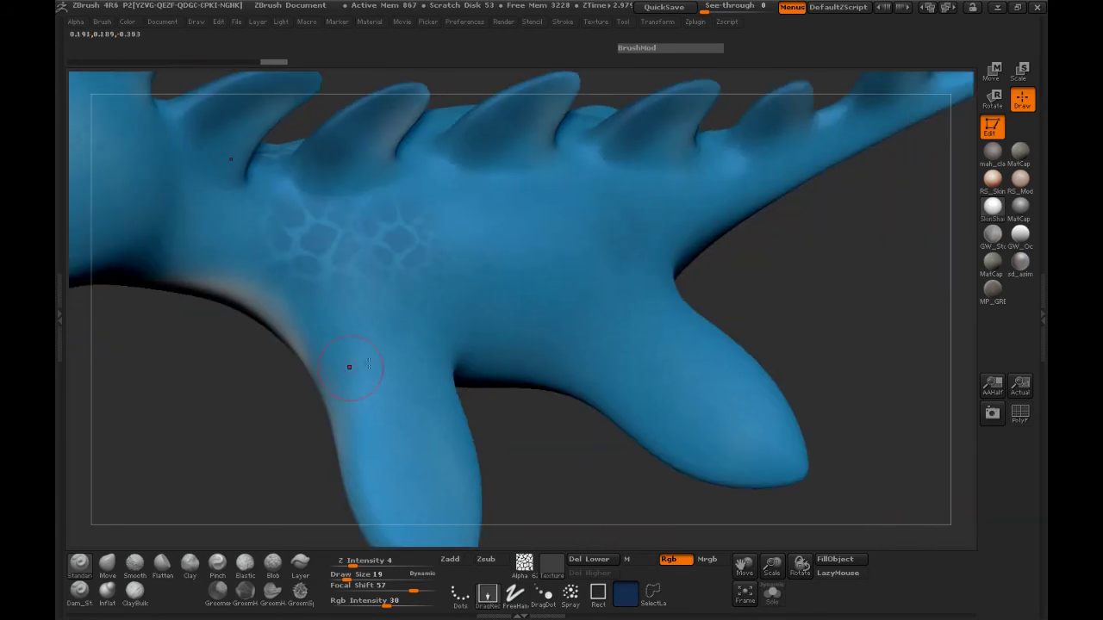
pyautogui.moveTo(349, 367); pyautogui.dragTo(489, 230)
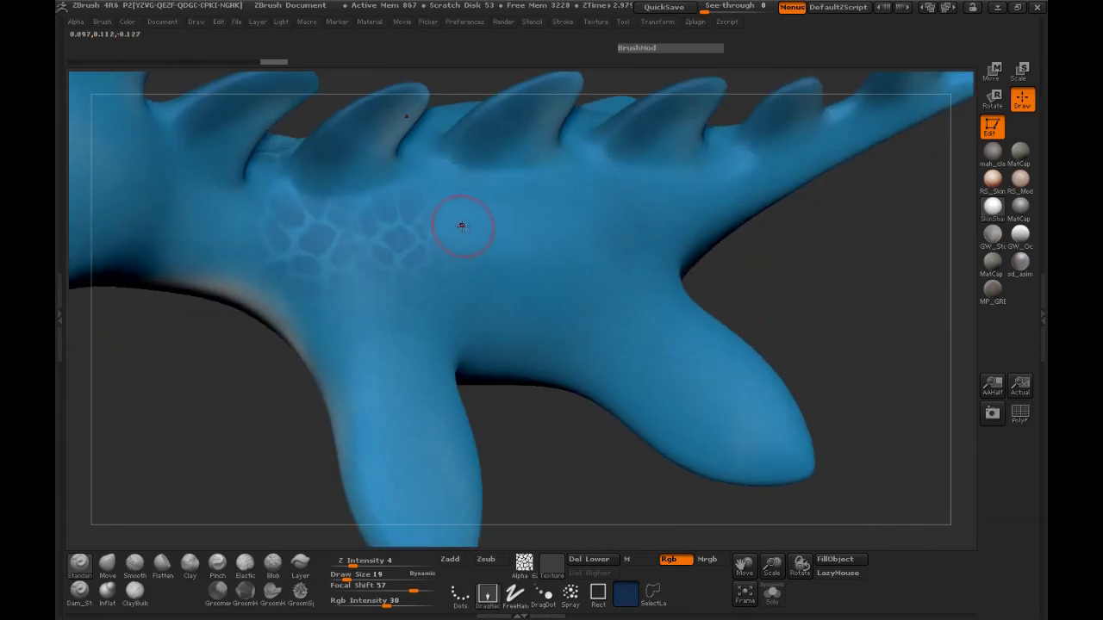
pyautogui.moveTo(479, 330); pyautogui.dragTo(482, 320)
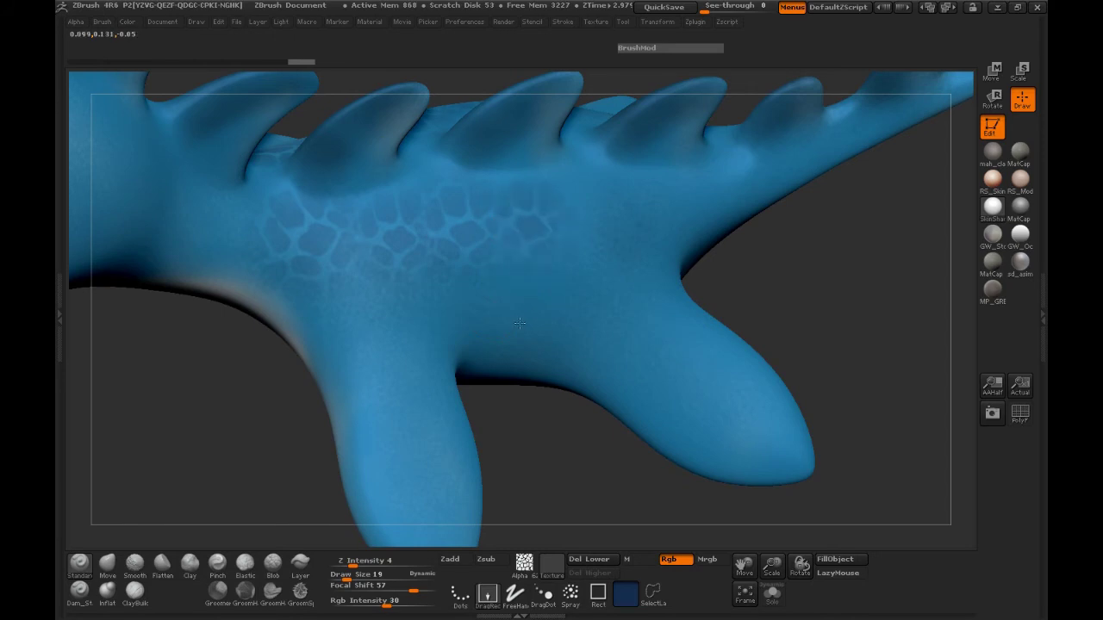
pyautogui.moveTo(802, 279); pyautogui.dragTo(799, 320)
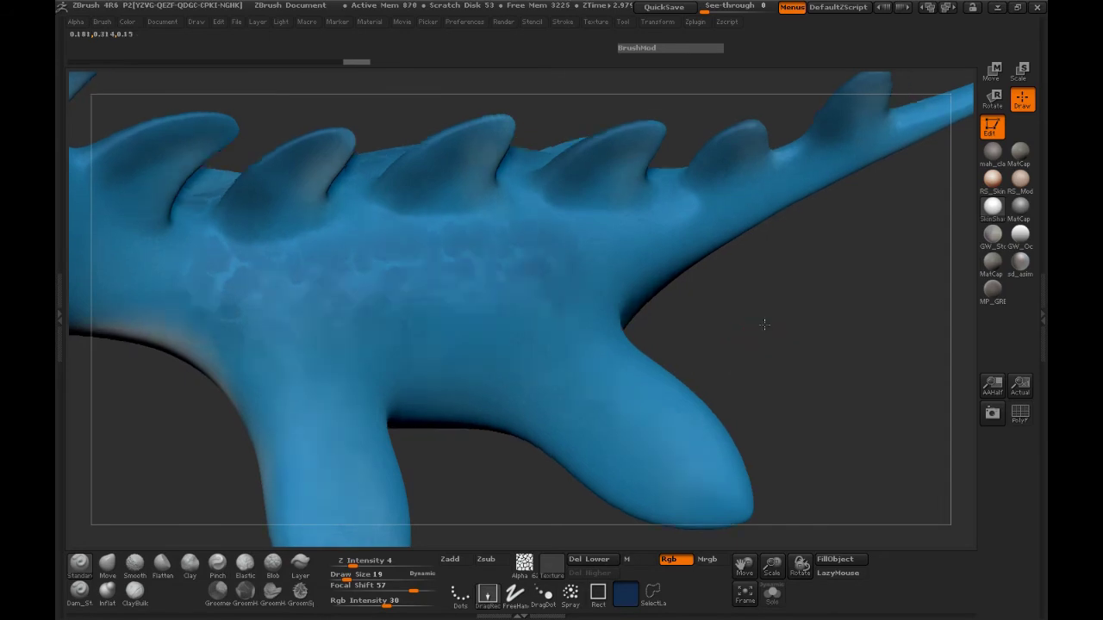
pyautogui.moveTo(765, 324)
pyautogui.mouseDown()
pyautogui.moveTo(810, 362)
pyautogui.moveTo(736, 374)
pyautogui.moveTo(684, 364)
pyautogui.mouseUp()
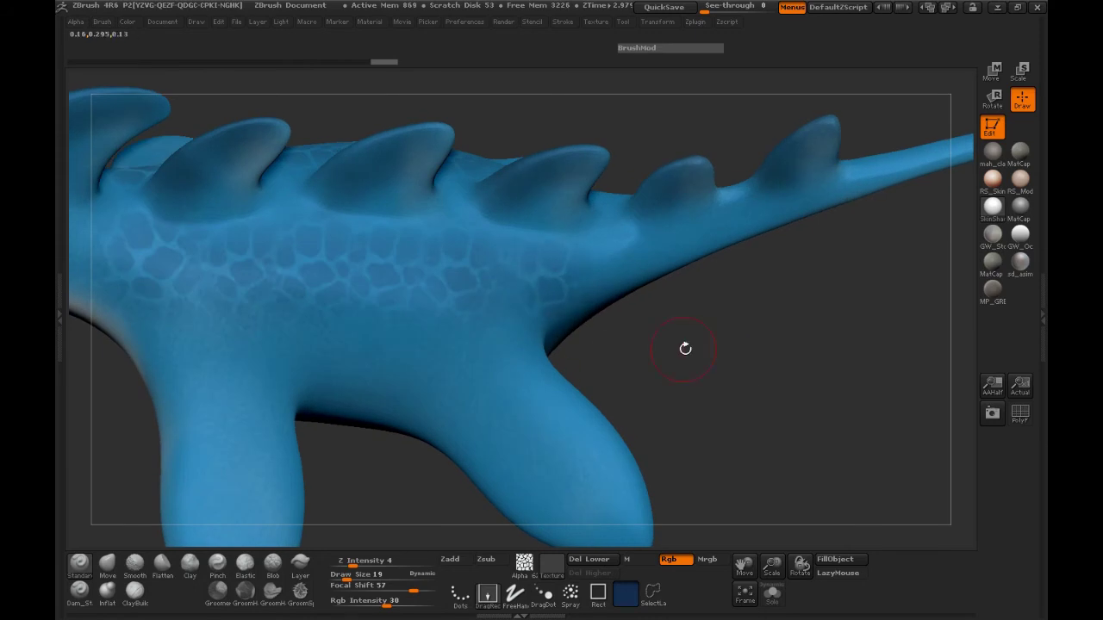
# Continue the scale stamps from the hip along the tail base, under the last back spikes
pyautogui.moveTo(686, 344)
pyautogui.mouseDown()
pyautogui.moveTo(728, 349)
pyautogui.moveTo(758, 408)
pyautogui.moveTo(689, 330)
pyautogui.moveTo(670, 365)
pyautogui.mouseUp()
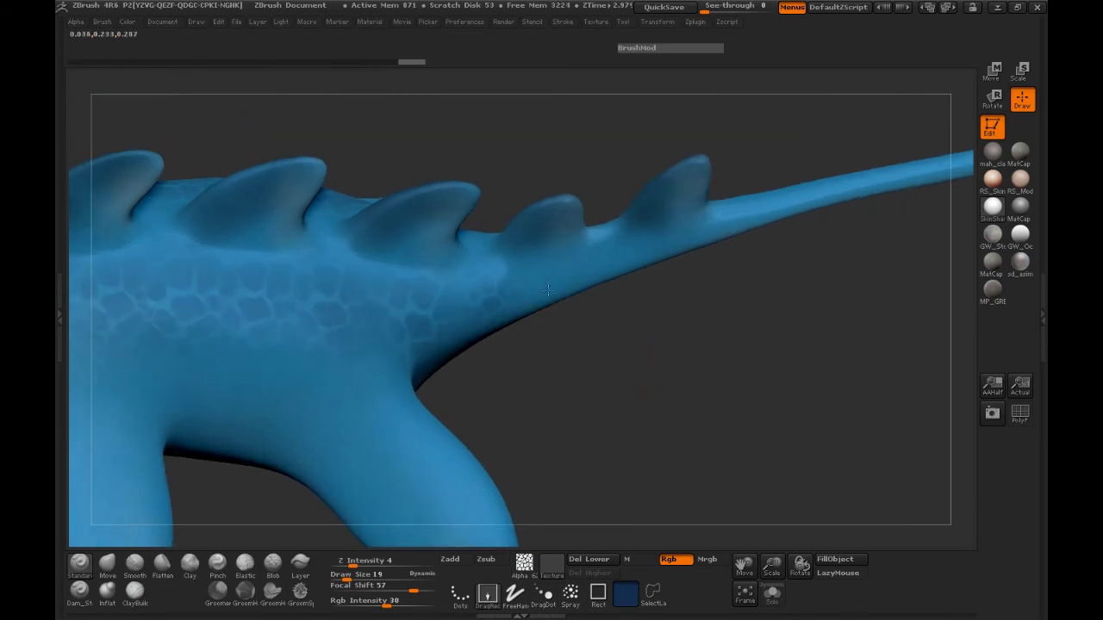
pyautogui.moveTo(551, 338)
pyautogui.mouseDown()
pyautogui.moveTo(603, 302)
pyautogui.moveTo(609, 272)
pyautogui.mouseUp()
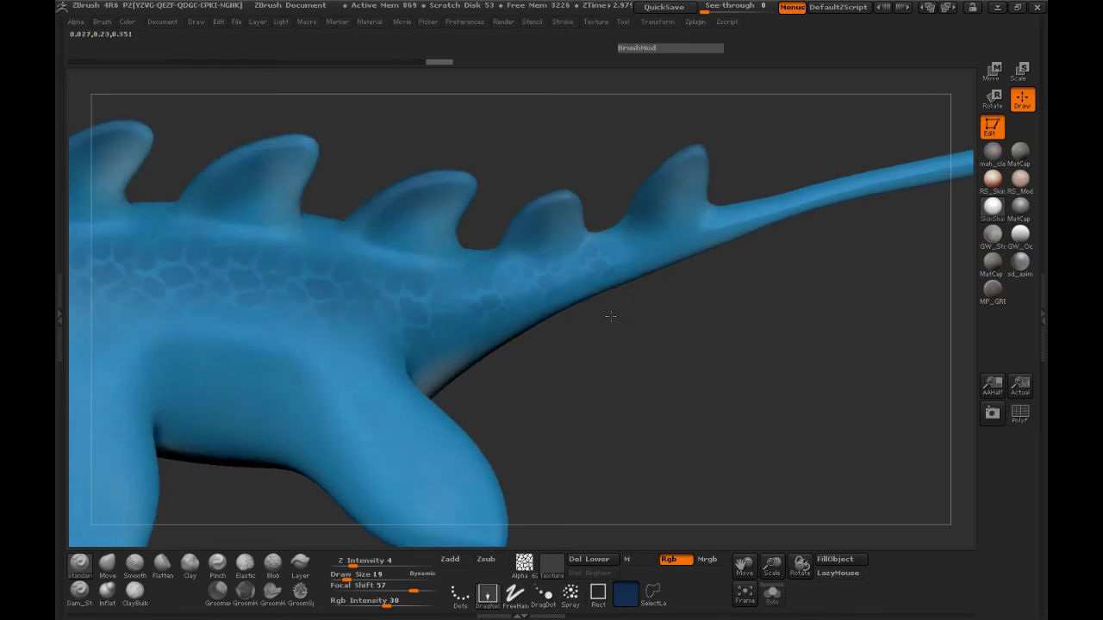
pyautogui.moveTo(613, 316)
pyautogui.mouseDown()
pyautogui.moveTo(729, 319)
pyautogui.moveTo(628, 350)
pyautogui.moveTo(522, 291)
pyautogui.mouseUp()
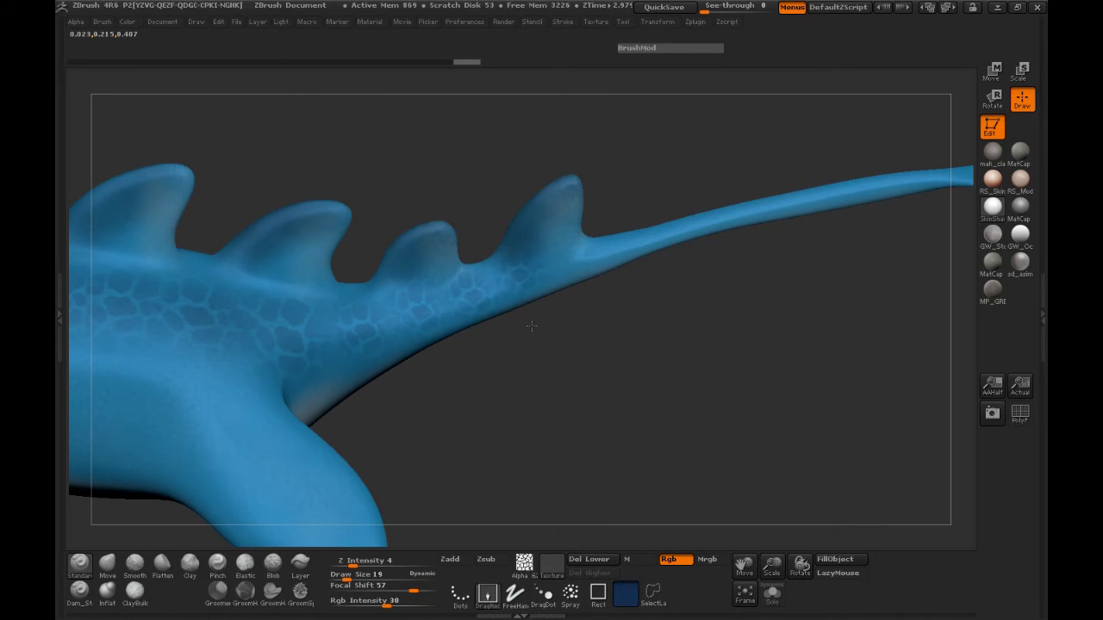
pyautogui.moveTo(701, 347)
pyautogui.mouseDown()
pyautogui.moveTo(635, 369)
pyautogui.moveTo(647, 384)
pyautogui.moveTo(595, 336)
pyautogui.mouseUp()
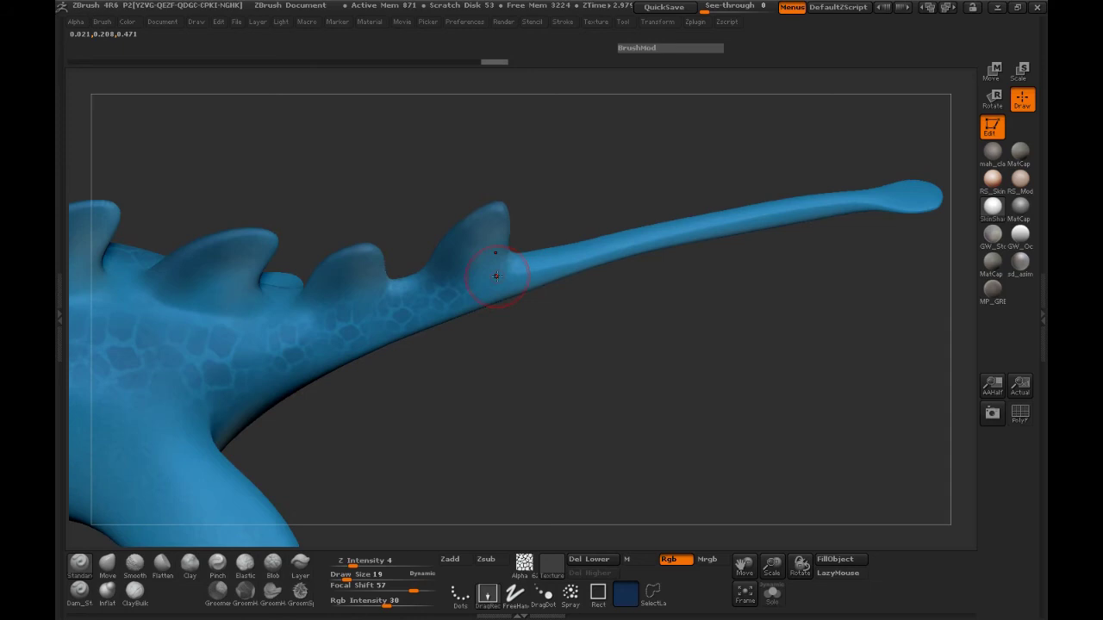
pyautogui.moveTo(511, 328)
pyautogui.mouseDown()
pyautogui.moveTo(387, 273)
pyautogui.moveTo(413, 263)
pyautogui.moveTo(571, 369)
pyautogui.moveTo(584, 443)
pyautogui.moveTo(813, 223)
pyautogui.mouseUp()
# Stamp scales below the first row on the shoulder, down to the root of the front flipper, undoing a misplaced stamp
pyautogui.moveTo(158, 473)
pyautogui.keyDown('alt'); pyautogui.mouseDown()
pyautogui.moveTo(280, 403)
pyautogui.moveTo(372, 384)
pyautogui.moveTo(365, 345)
pyautogui.moveTo(317, 415)
pyautogui.mouseUp(); pyautogui.keyUp('alt')
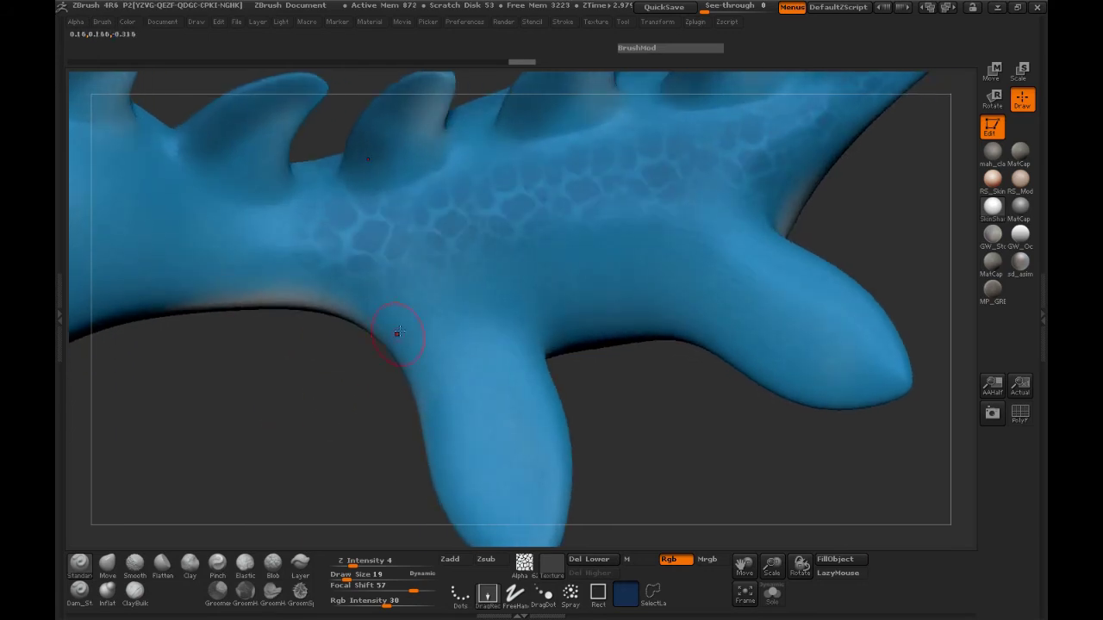
pyautogui.moveTo(452, 336); pyautogui.dragTo(474, 363)
pyautogui.hotkey('ctrl', 'z')
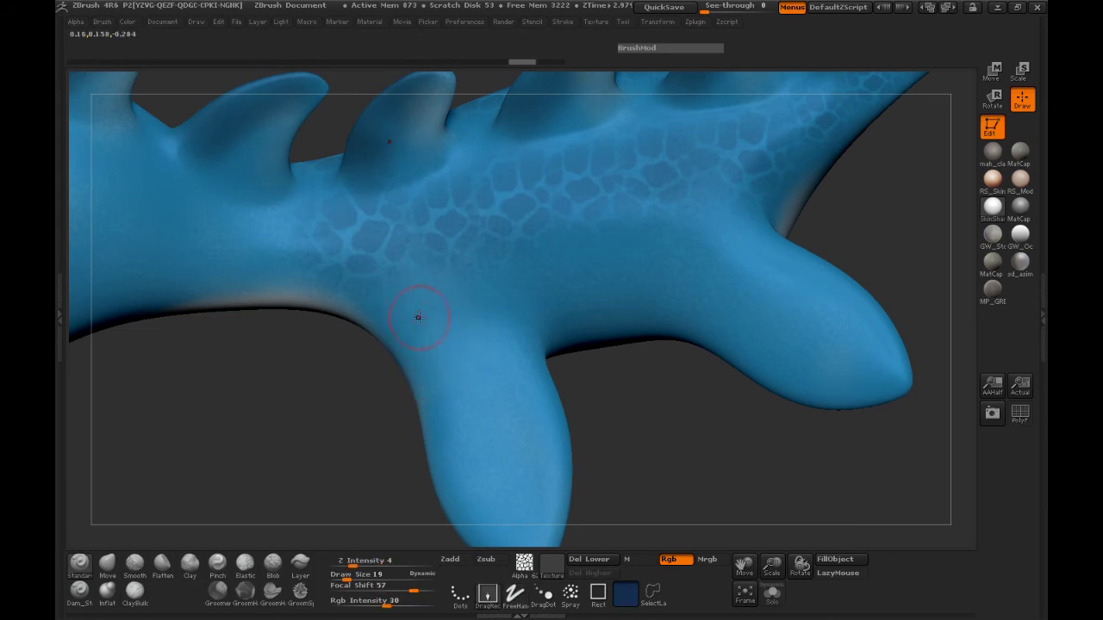
pyautogui.moveTo(419, 318); pyautogui.dragTo(448, 350)
pyautogui.moveTo(490, 380); pyautogui.dragTo(489, 386)
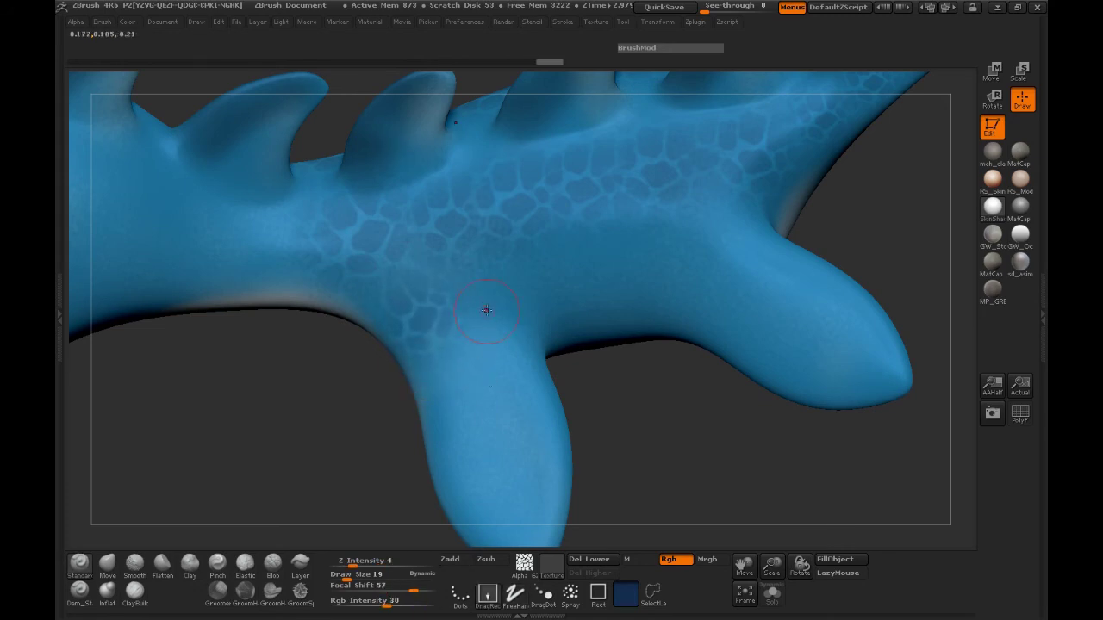
pyautogui.moveTo(508, 332); pyautogui.dragTo(518, 374)
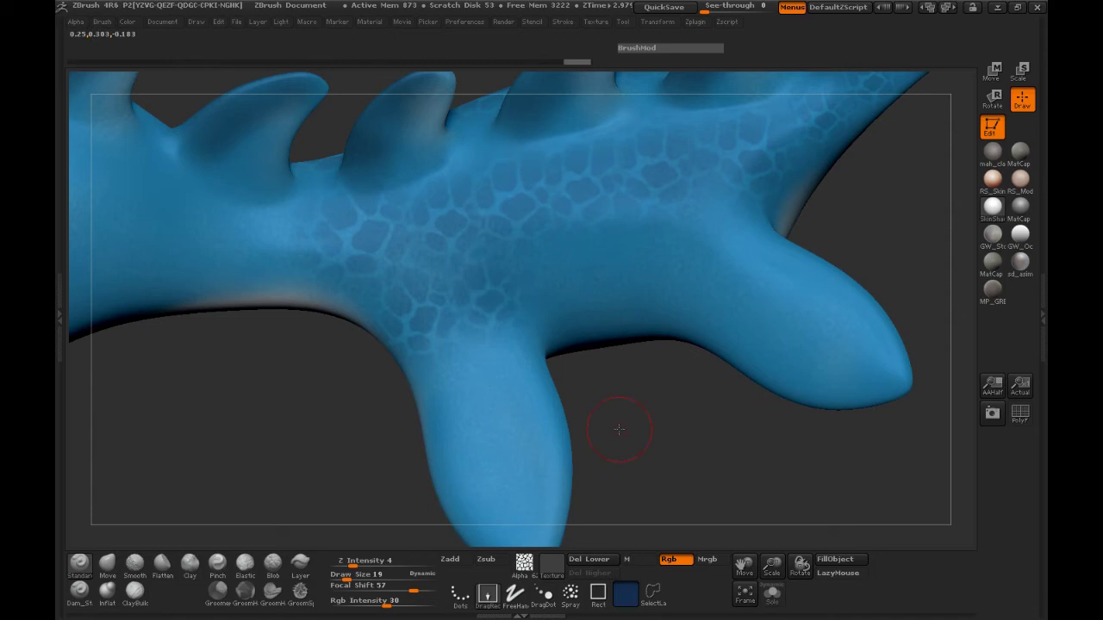
# Stamp a second row of scales across the middle of the flank, from the front flipper to the rear flipper's root
pyautogui.moveTo(621, 429); pyautogui.dragTo(604, 388)
pyautogui.moveTo(562, 288); pyautogui.dragTo(641, 324)
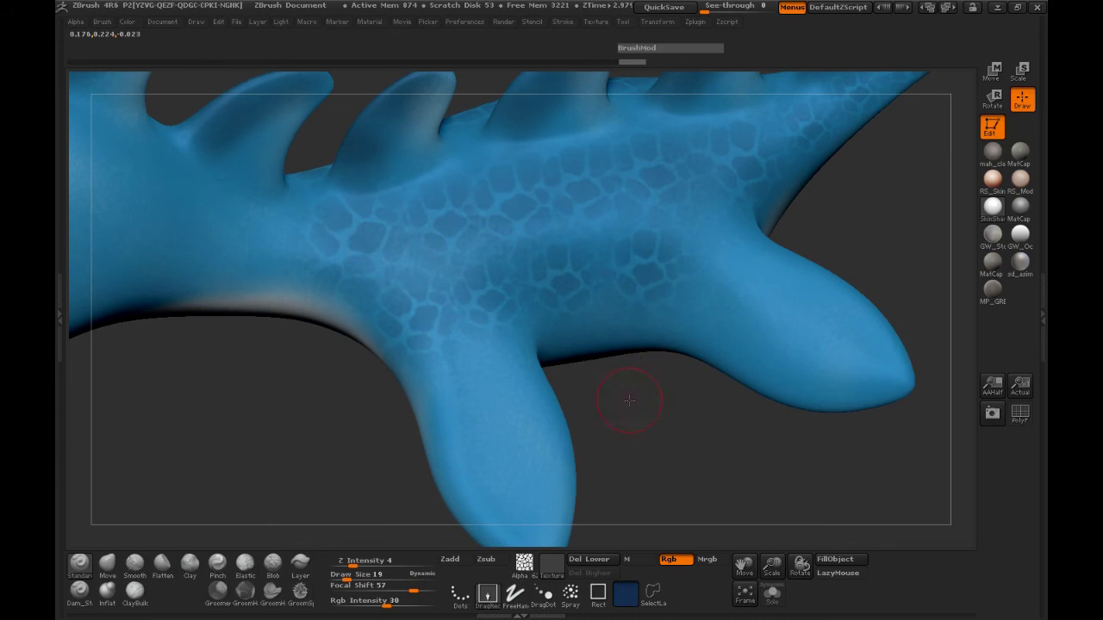
pyautogui.moveTo(630, 399); pyautogui.dragTo(862, 261)
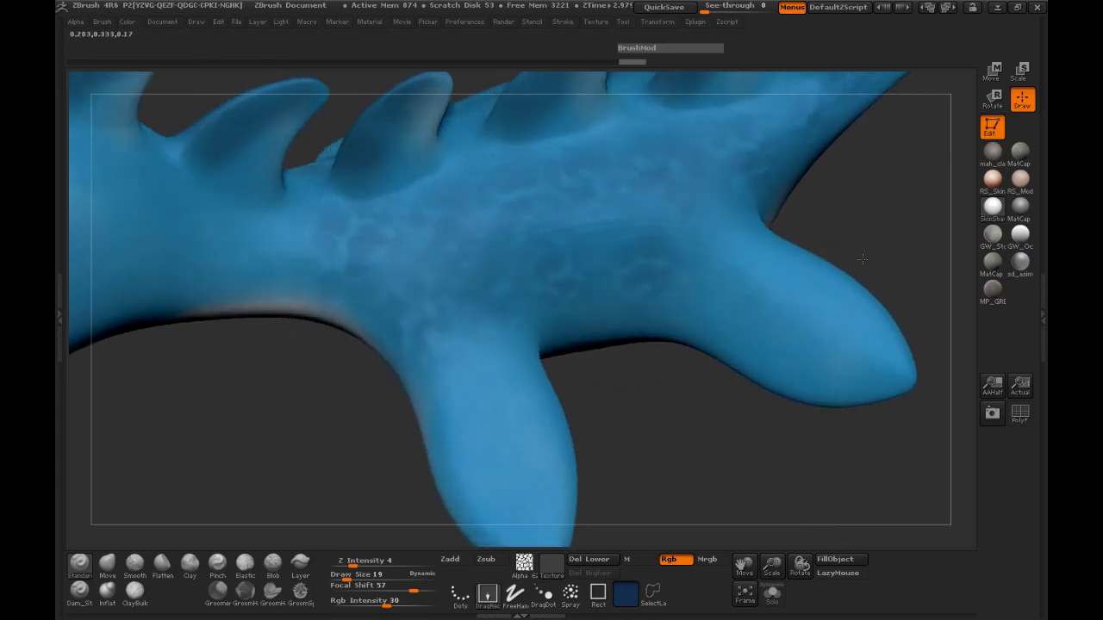
pyautogui.moveTo(729, 258); pyautogui.dragTo(751, 350)
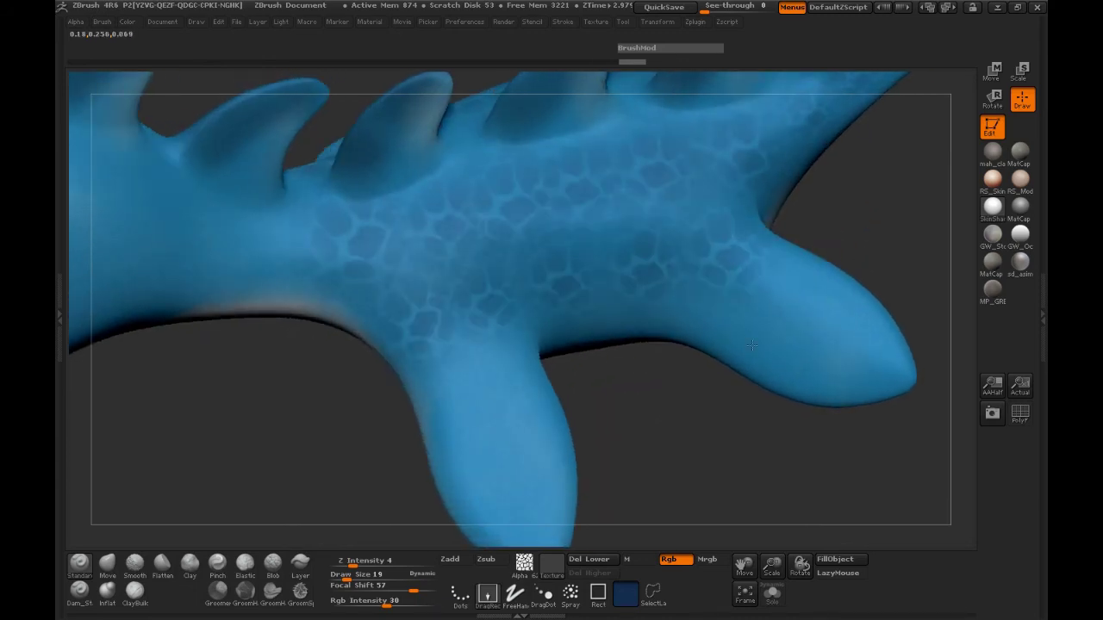
# Cover the outer side of the front flipper with scale stamps from its root down to the tip
pyautogui.moveTo(576, 376); pyautogui.dragTo(293, 441)
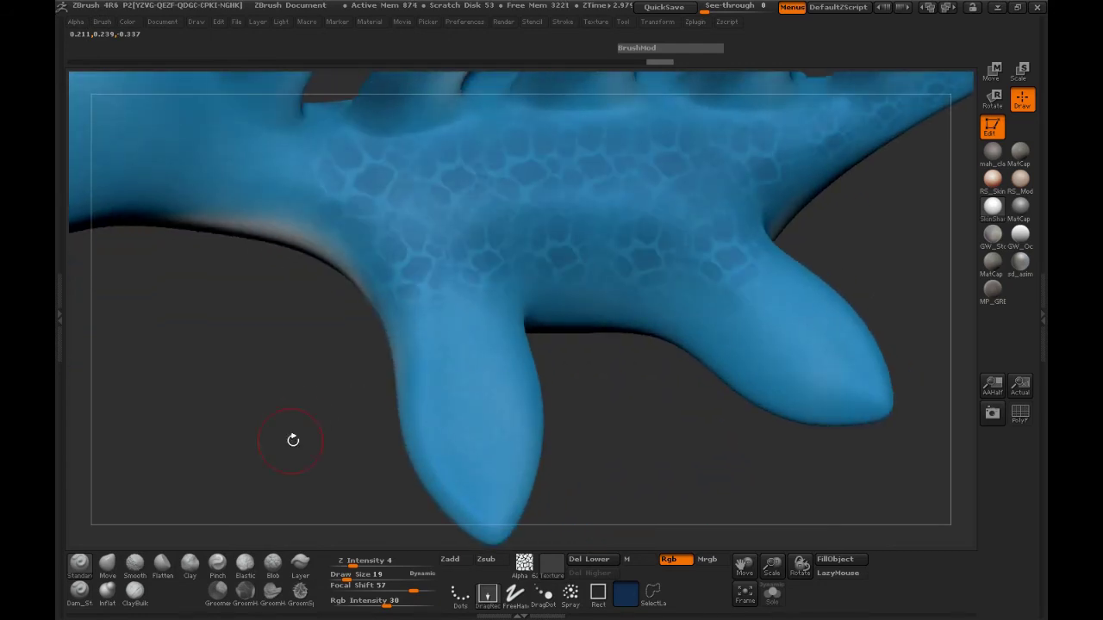
pyautogui.moveTo(435, 343); pyautogui.dragTo(443, 419)
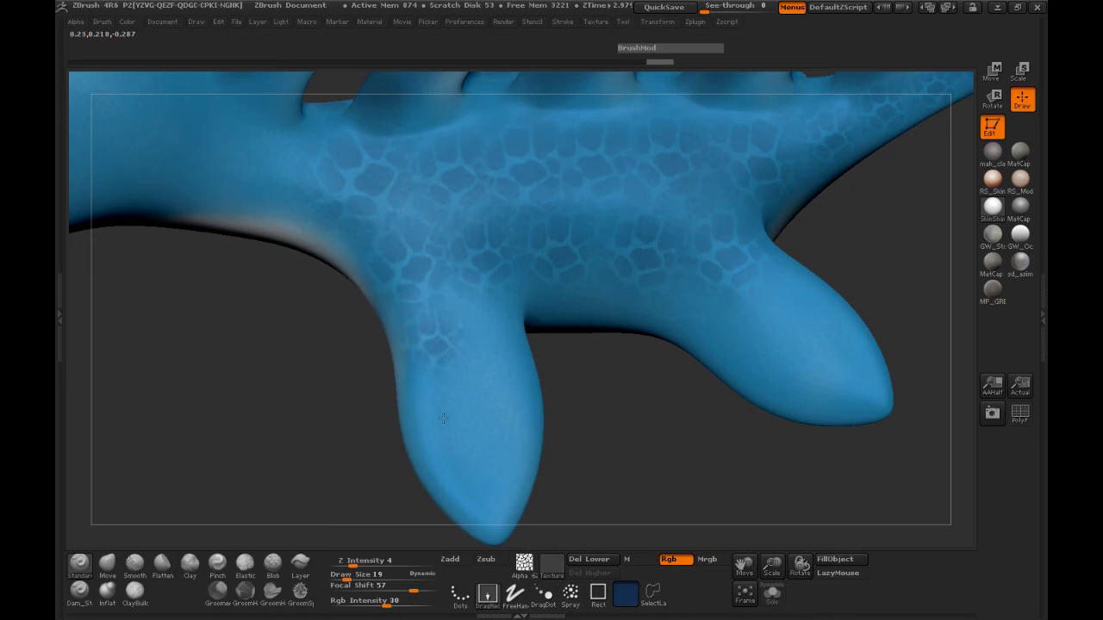
pyautogui.moveTo(603, 424); pyautogui.dragTo(569, 420)
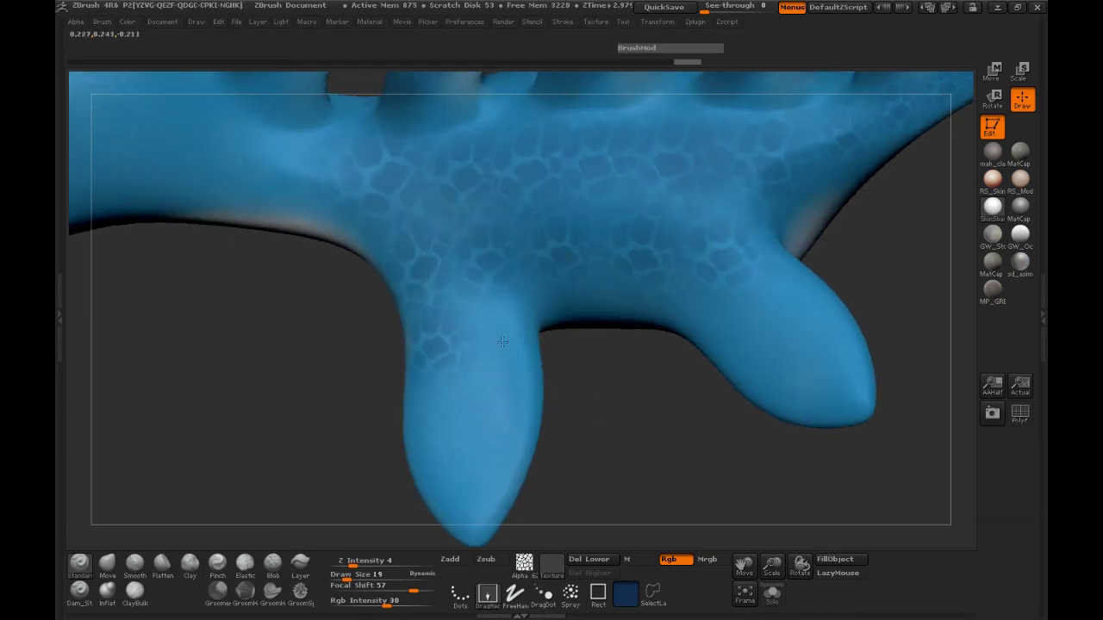
pyautogui.moveTo(502, 342)
pyautogui.mouseDown()
pyautogui.moveTo(509, 409)
pyautogui.moveTo(491, 429)
pyautogui.moveTo(337, 420)
pyautogui.moveTo(431, 430)
pyautogui.mouseUp()
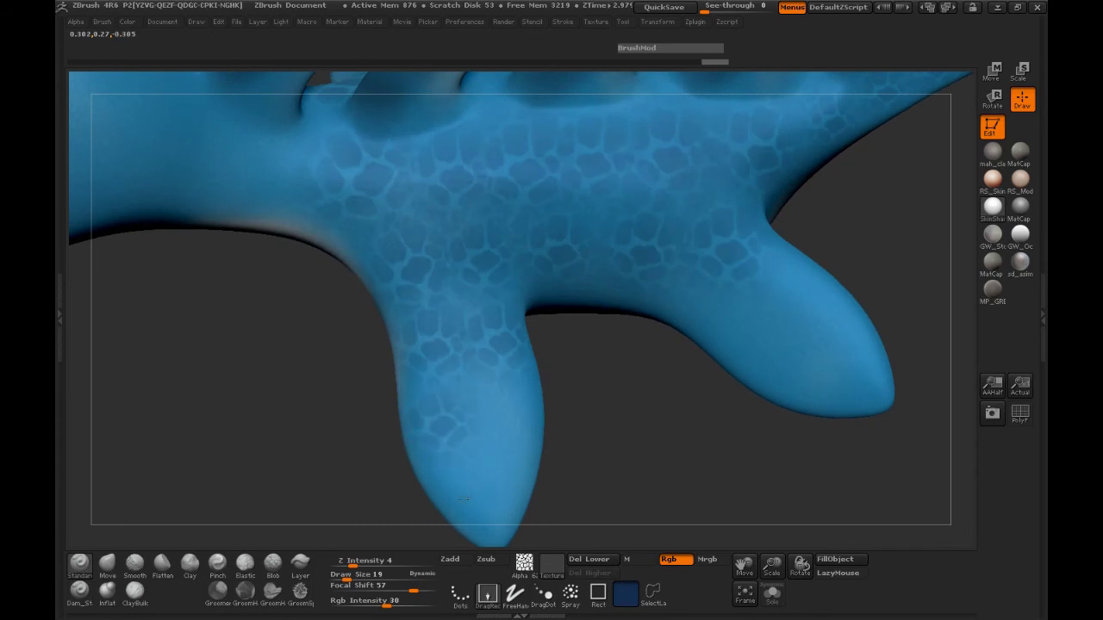
pyautogui.moveTo(606, 473); pyautogui.dragTo(516, 438)
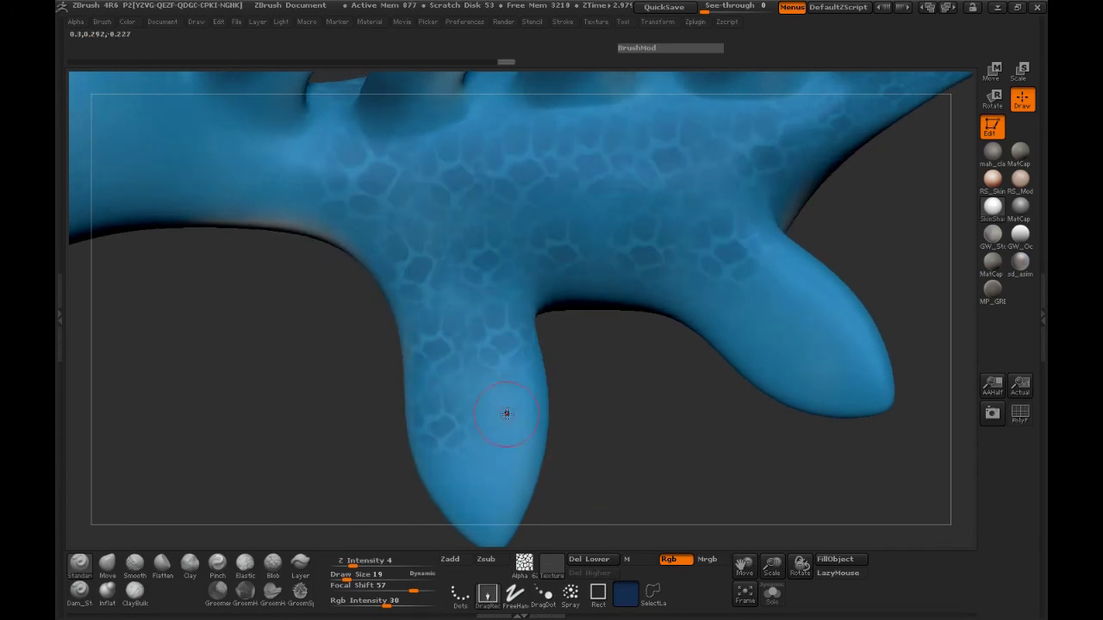
pyautogui.moveTo(518, 494)
pyautogui.mouseDown()
pyautogui.moveTo(598, 465)
pyautogui.moveTo(598, 478)
pyautogui.moveTo(480, 500)
pyautogui.moveTo(259, 437)
pyautogui.moveTo(261, 364)
pyautogui.moveTo(264, 386)
pyautogui.mouseUp()
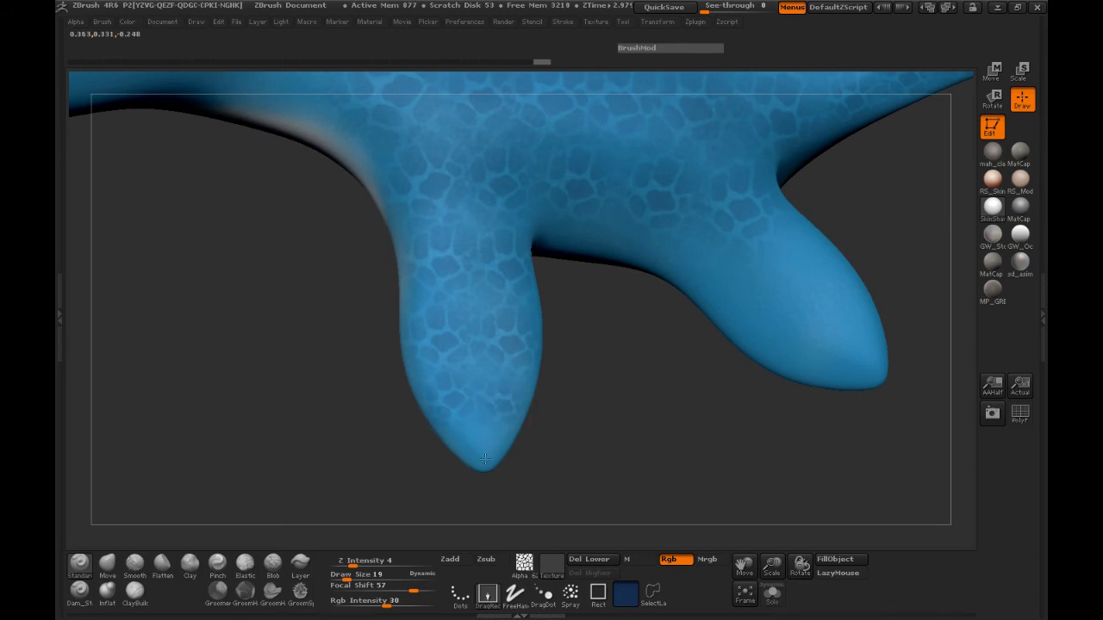
pyautogui.moveTo(534, 455); pyautogui.dragTo(524, 463)
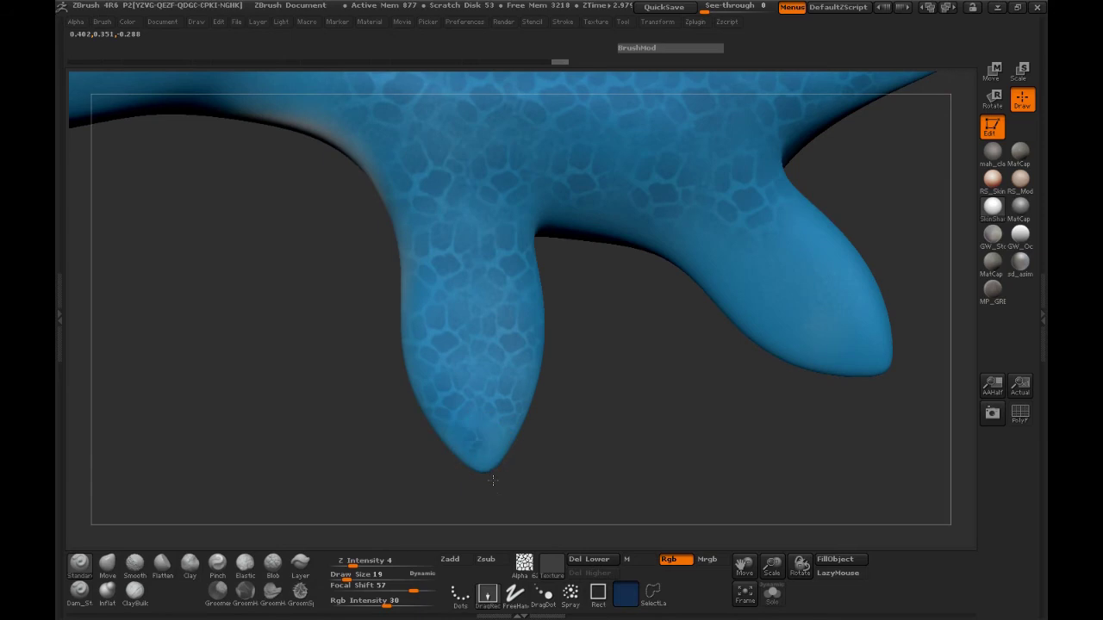
pyautogui.moveTo(525, 473); pyautogui.dragTo(534, 420)
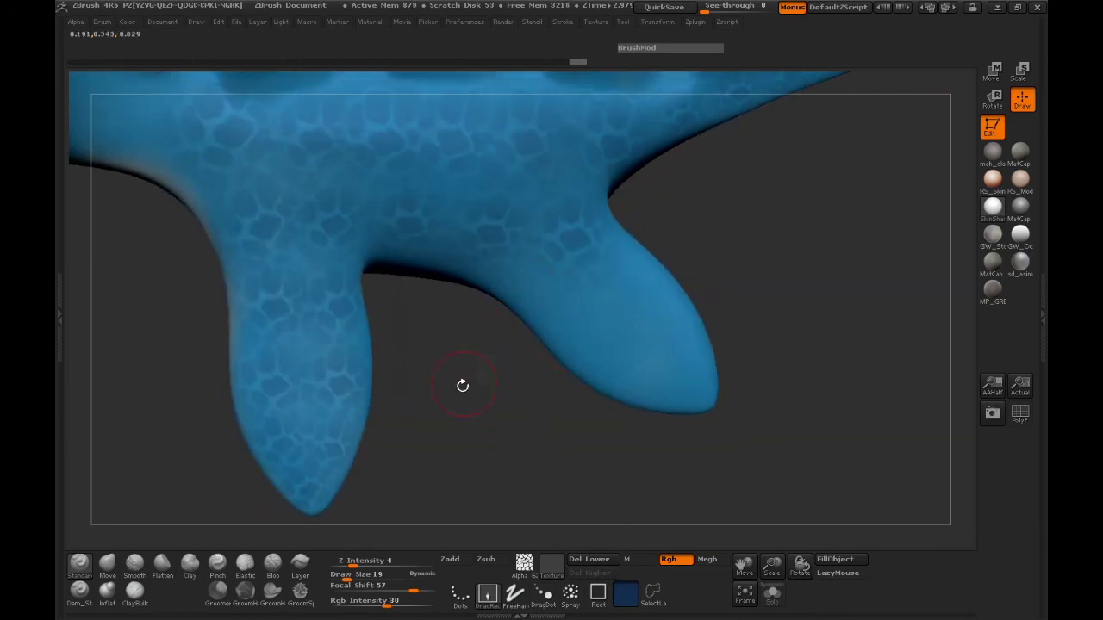
# Stamp the scale pattern over the lower flank between the flippers and down the rear flipper to its tip
pyautogui.moveTo(460, 387); pyautogui.dragTo(419, 363)
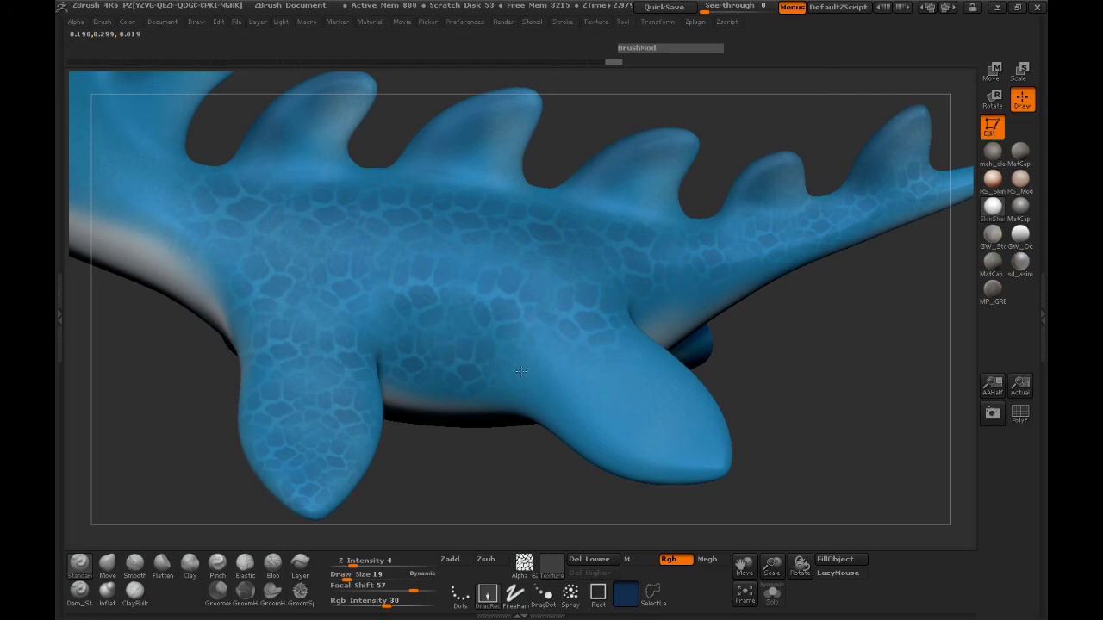
pyautogui.moveTo(517, 439)
pyautogui.mouseDown()
pyautogui.moveTo(594, 435)
pyautogui.moveTo(620, 406)
pyautogui.mouseUp()
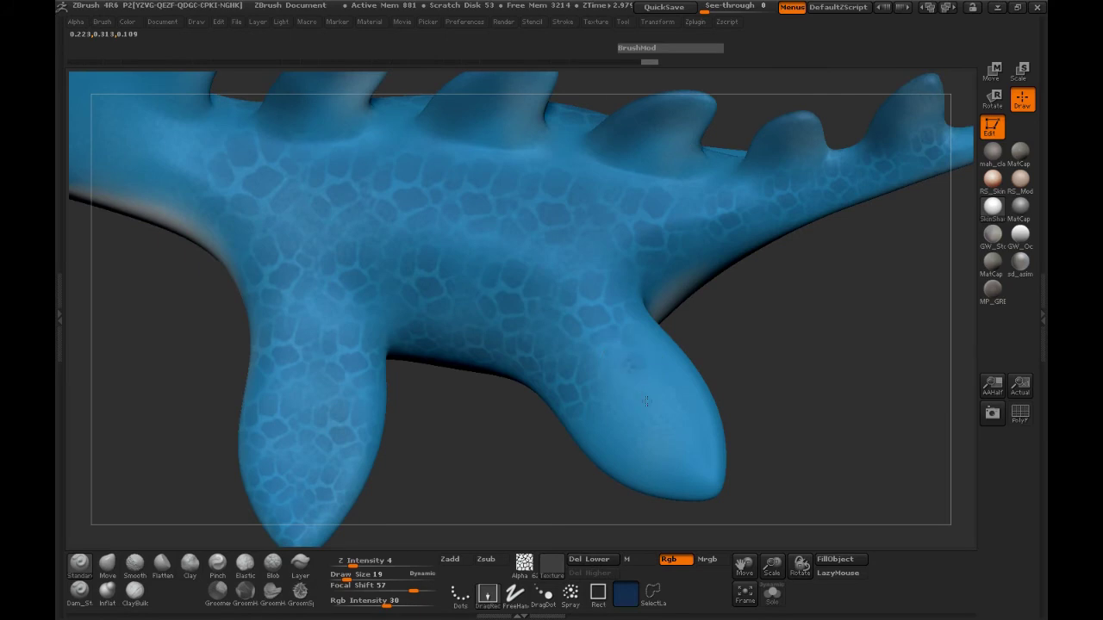
pyautogui.moveTo(772, 407); pyautogui.dragTo(758, 408)
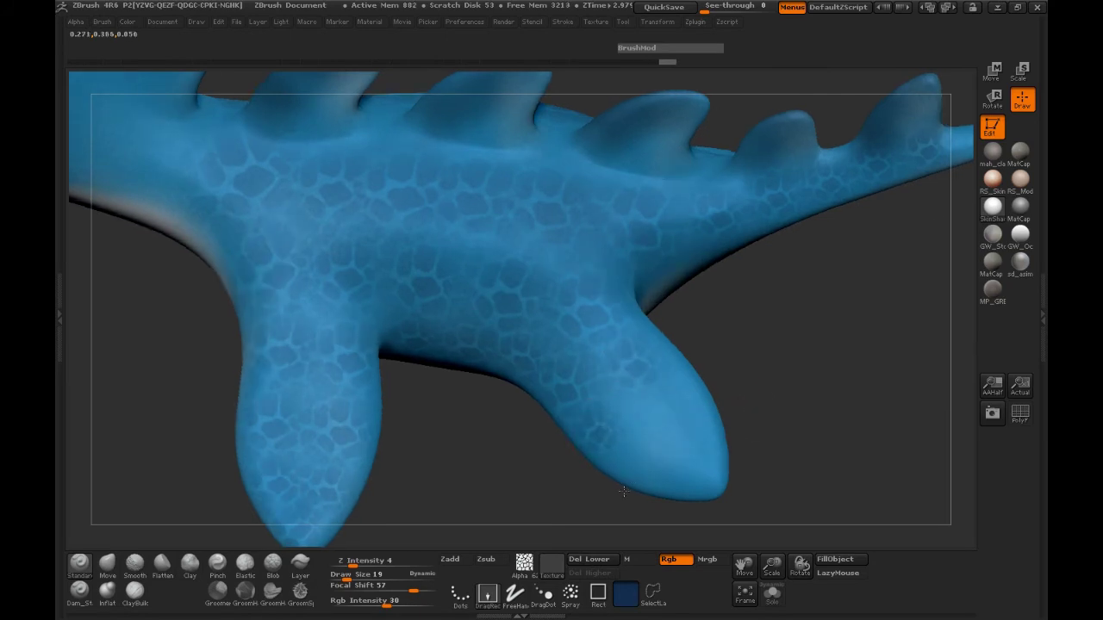
pyautogui.moveTo(615, 499); pyautogui.dragTo(645, 436)
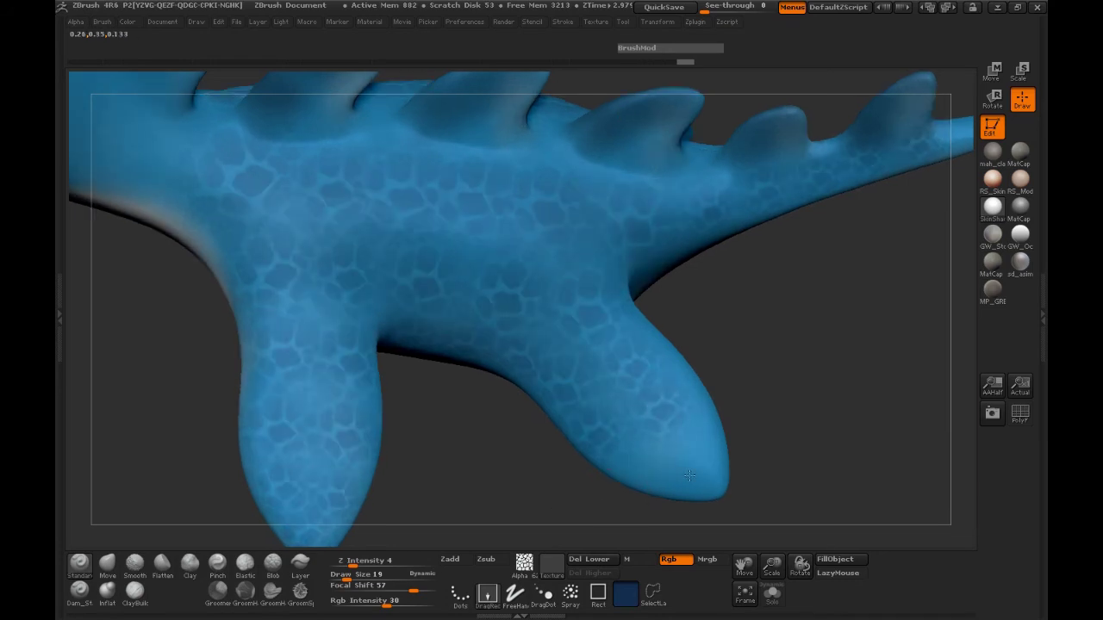
pyautogui.keyDown('alt'); pyautogui.moveTo(738, 414); pyautogui.dragTo(643, 332); pyautogui.keyUp('alt')
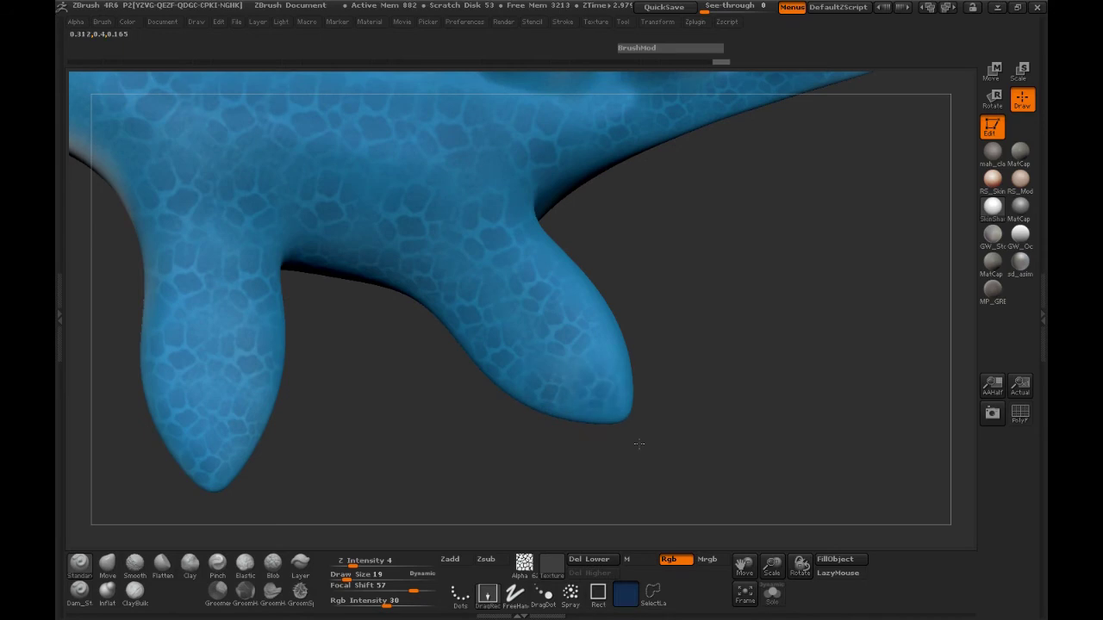
pyautogui.moveTo(639, 440); pyautogui.dragTo(638, 436)
pyautogui.moveTo(704, 399); pyautogui.dragTo(700, 426)
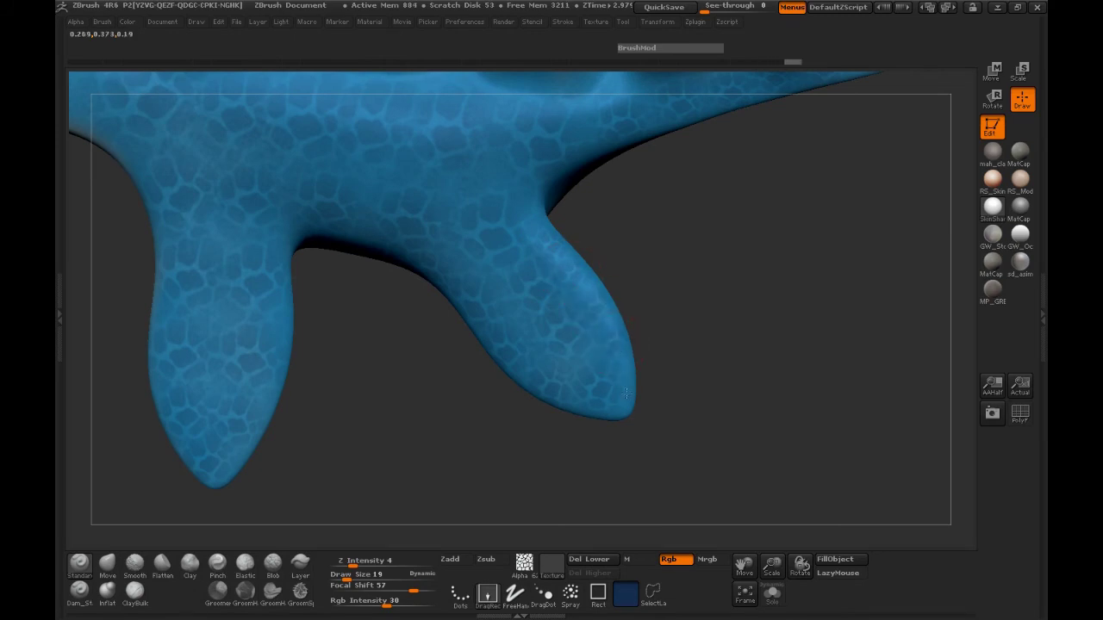
# Stamp the scale pattern along the side of the neck, from the shoulder toward the back of the head
pyautogui.moveTo(677, 406)
pyautogui.mouseDown()
pyautogui.moveTo(467, 388)
pyautogui.moveTo(621, 362)
pyautogui.moveTo(687, 323)
pyautogui.moveTo(706, 256)
pyautogui.mouseUp()
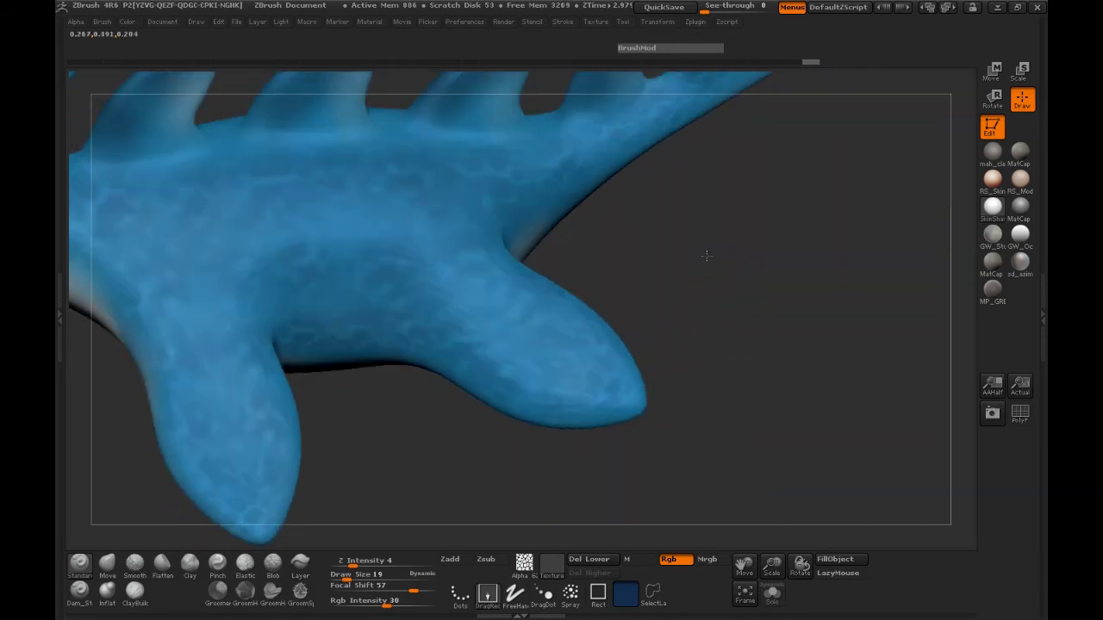
pyautogui.moveTo(318, 387)
pyautogui.mouseDown()
pyautogui.moveTo(425, 446)
pyautogui.moveTo(392, 405)
pyautogui.moveTo(454, 498)
pyautogui.moveTo(495, 412)
pyautogui.moveTo(497, 438)
pyautogui.moveTo(558, 349)
pyautogui.mouseUp()
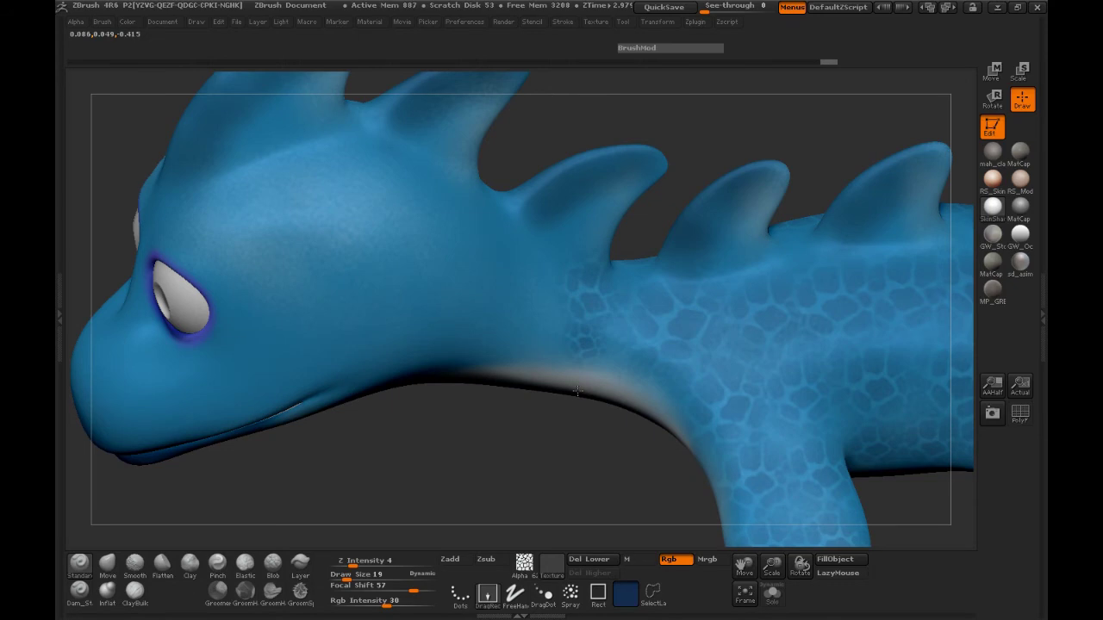
pyautogui.moveTo(540, 419); pyautogui.dragTo(527, 347)
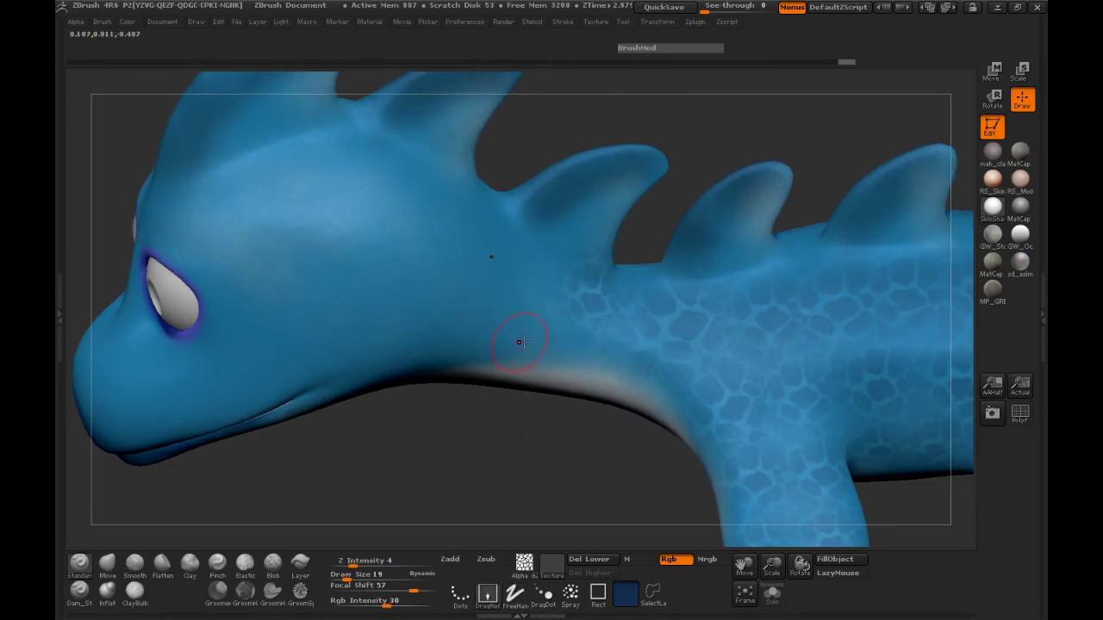
pyautogui.moveTo(530, 283); pyautogui.dragTo(514, 358)
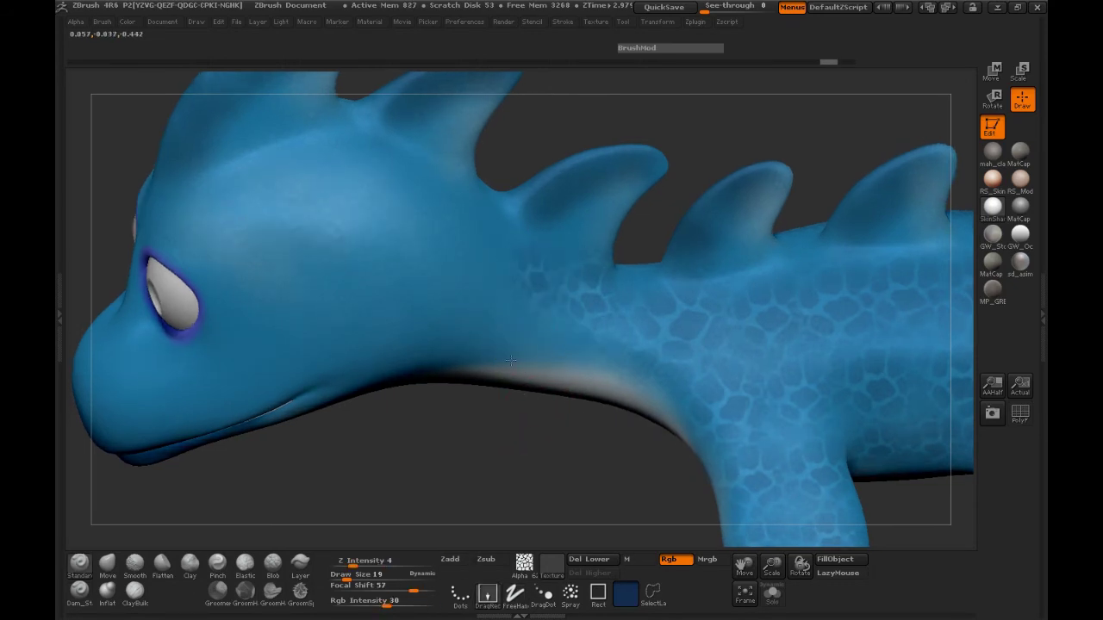
pyautogui.moveTo(473, 417); pyautogui.dragTo(452, 362)
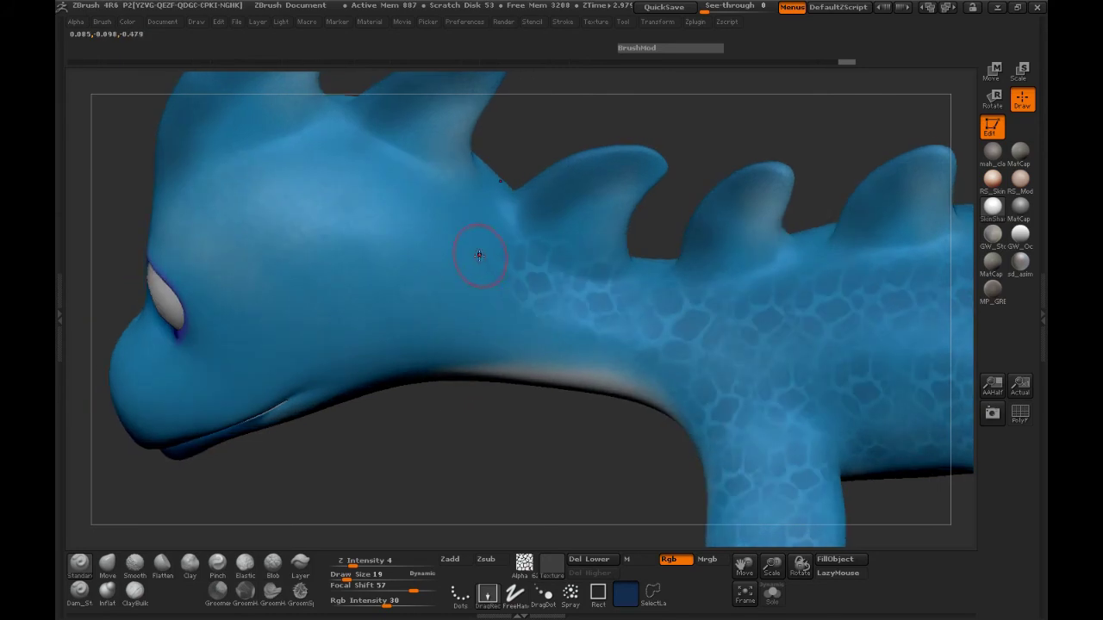
pyautogui.moveTo(479, 255); pyautogui.dragTo(474, 336)
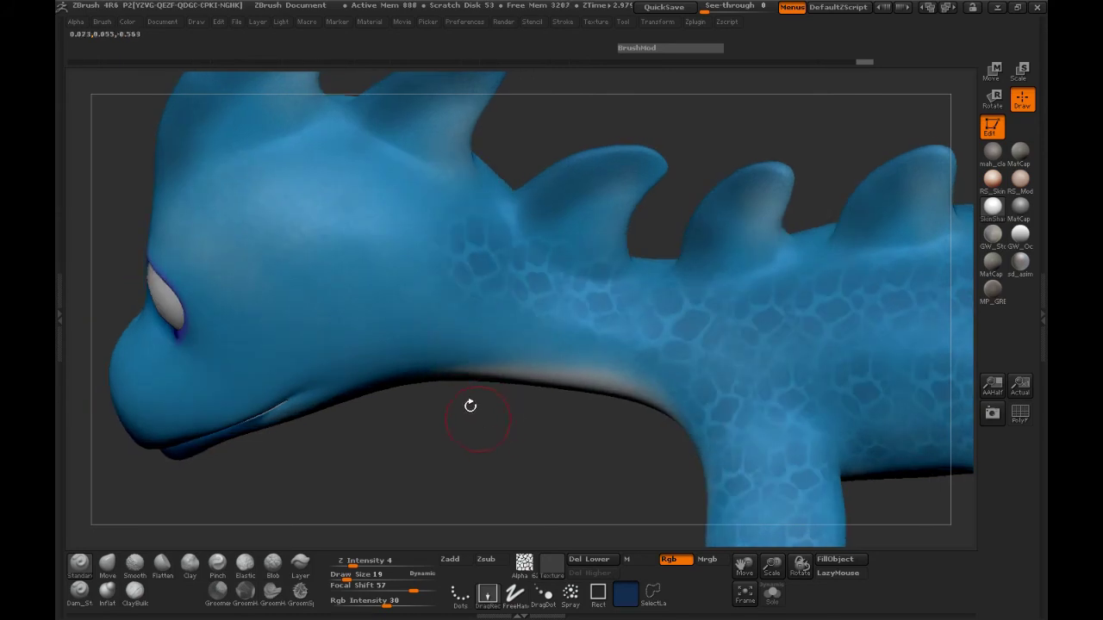
# Stamp scales across the upper side of the head, from the neck to just above the eye
pyautogui.moveTo(405, 226); pyautogui.dragTo(402, 304)
pyautogui.moveTo(392, 209); pyautogui.dragTo(387, 347)
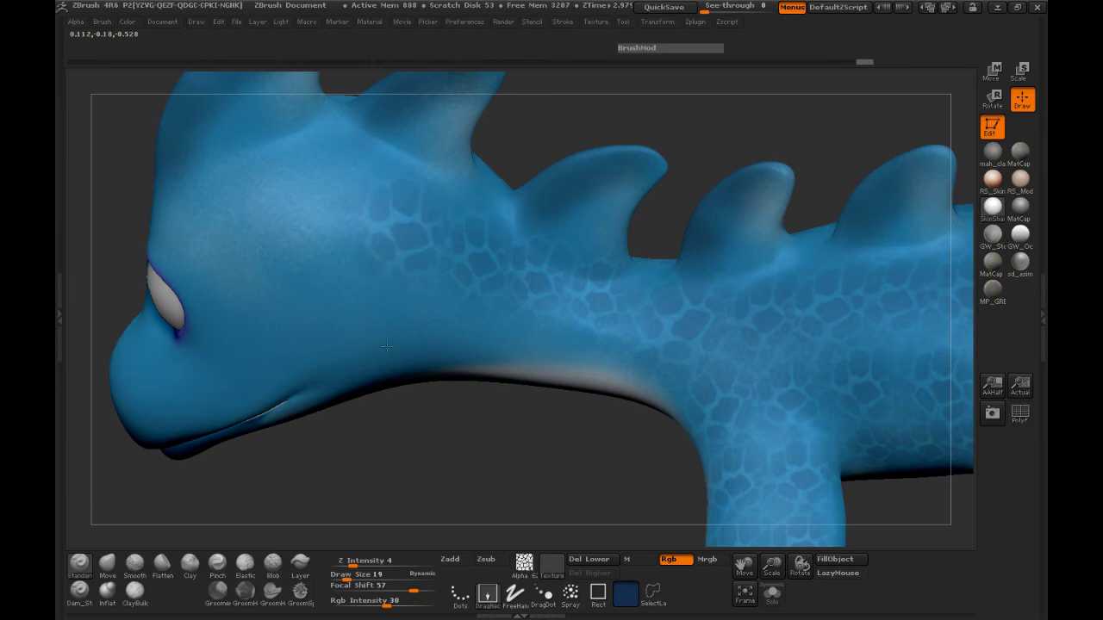
pyautogui.moveTo(398, 407); pyautogui.dragTo(419, 384)
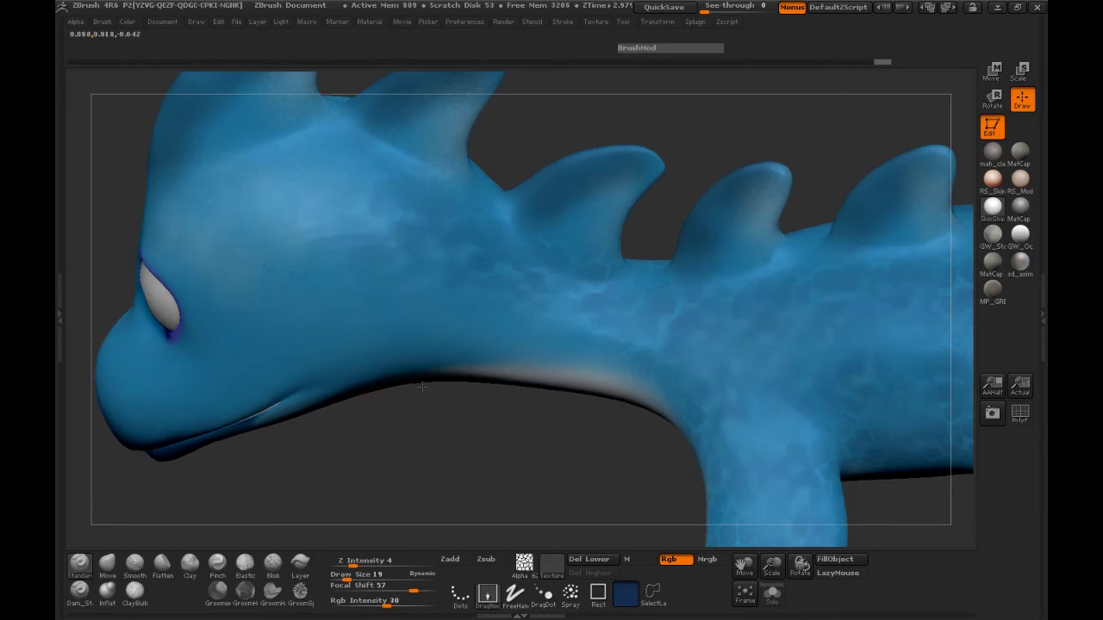
pyautogui.moveTo(313, 195); pyautogui.dragTo(308, 332)
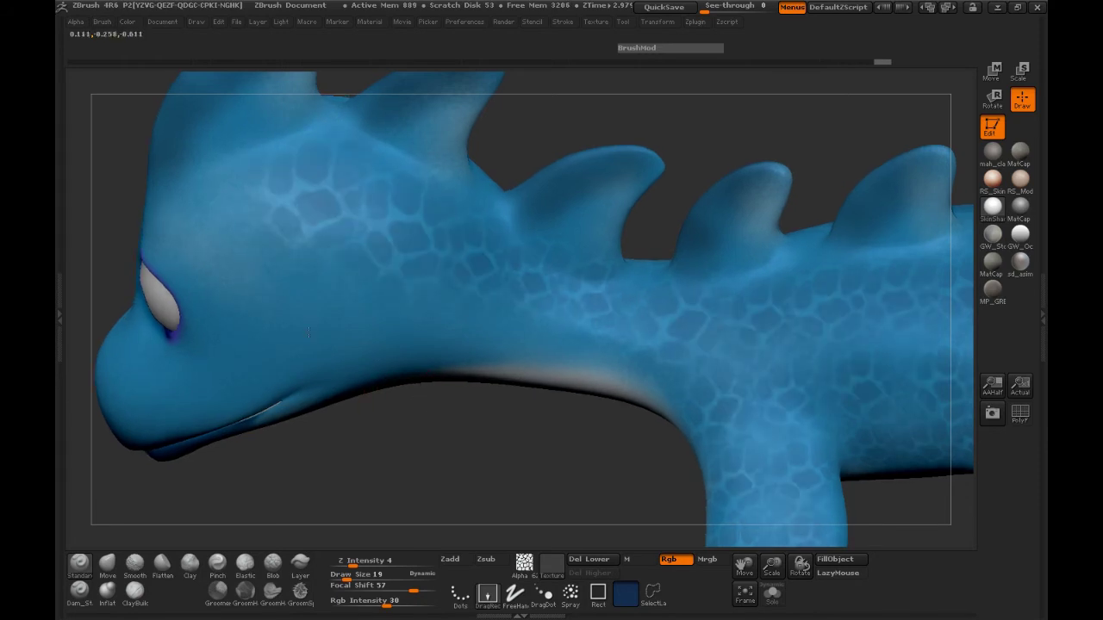
pyautogui.moveTo(389, 404); pyautogui.dragTo(492, 350)
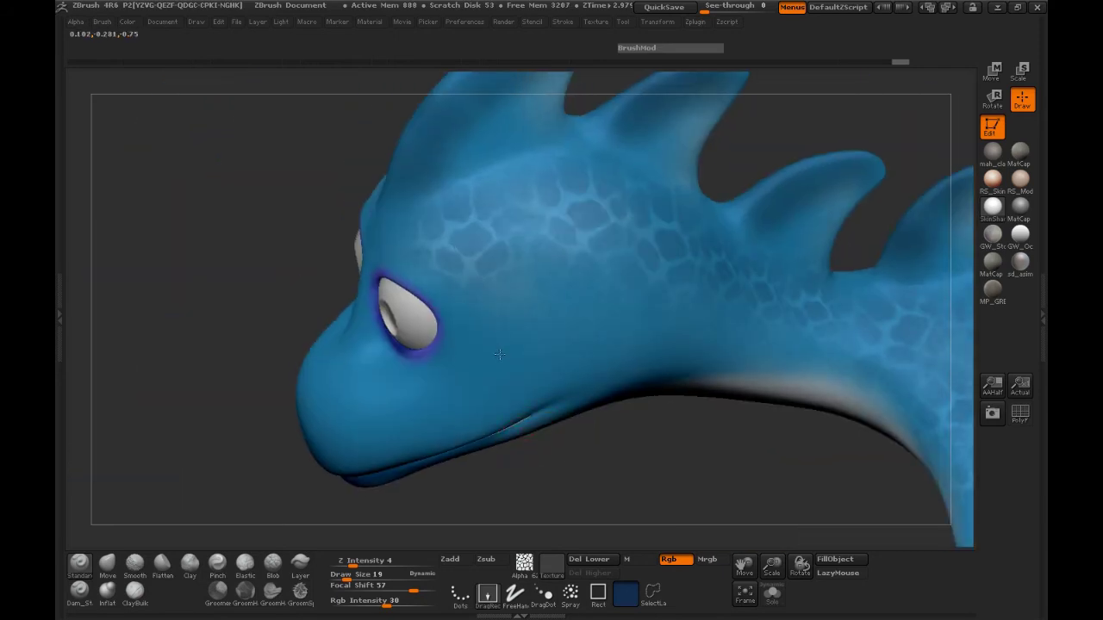
# Stamp scales across the forehead between the head fin and the eyes, and reduce the brush draw size to 17
pyautogui.moveTo(660, 450); pyautogui.dragTo(732, 444)
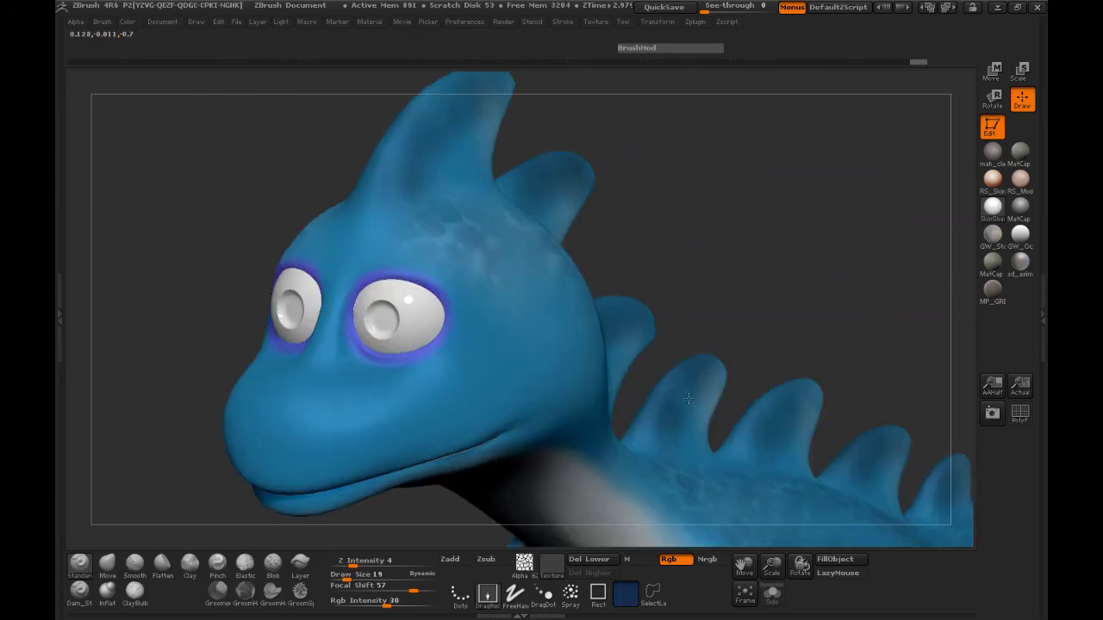
pyautogui.moveTo(732, 299); pyautogui.dragTo(639, 336)
pyautogui.moveTo(418, 295); pyautogui.dragTo(434, 330)
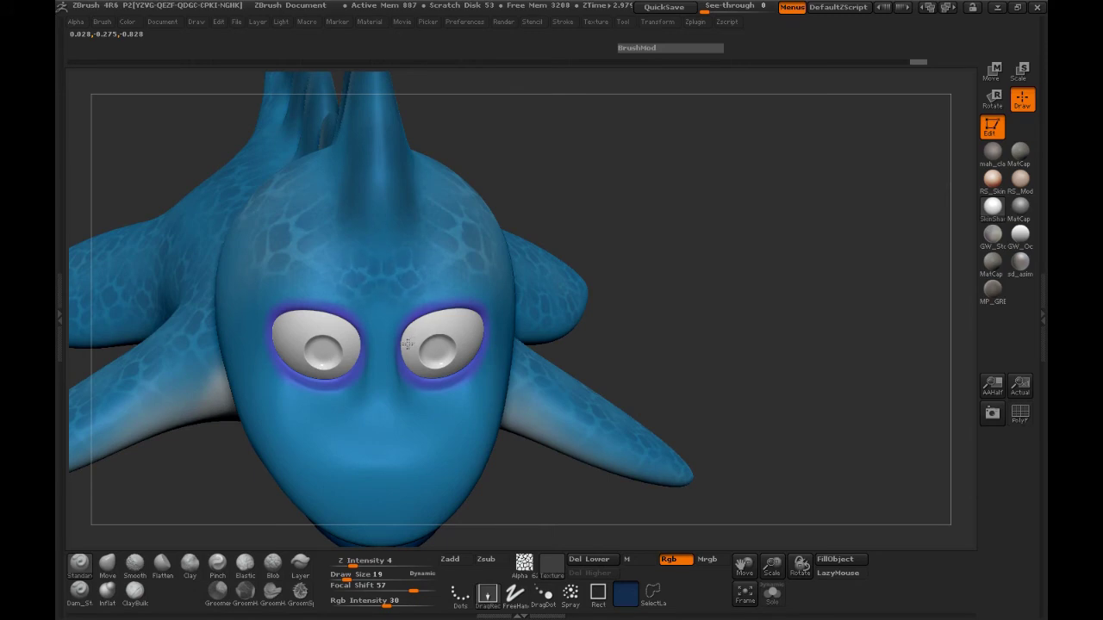
pyautogui.moveTo(591, 353)
pyautogui.mouseDown()
pyautogui.moveTo(452, 281)
pyautogui.moveTo(464, 326)
pyautogui.mouseUp()
pyautogui.rightClick(454, 281)
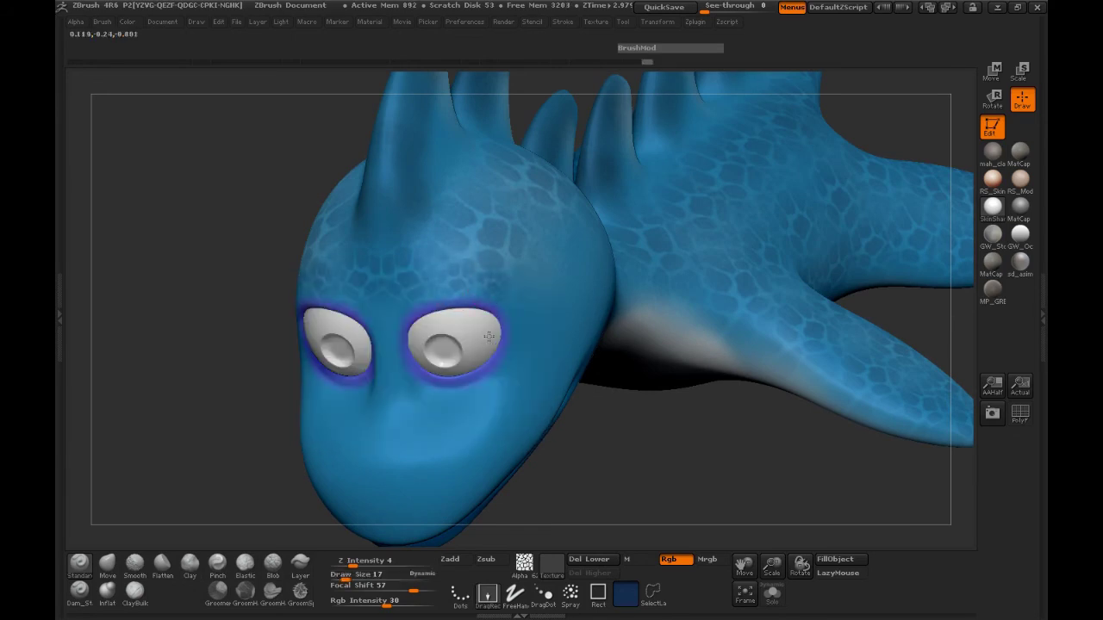
# Stamp small scales down the bridge of the nose between the eyes and underneath both eyes
pyautogui.moveTo(664, 425); pyautogui.dragTo(571, 367)
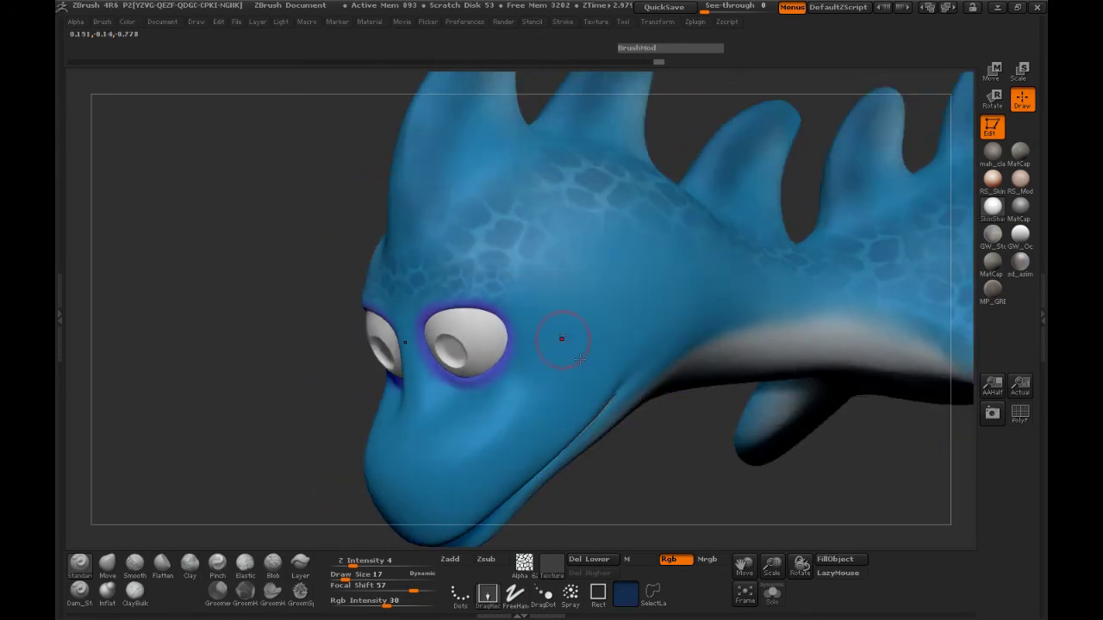
pyautogui.moveTo(724, 445); pyautogui.dragTo(379, 371)
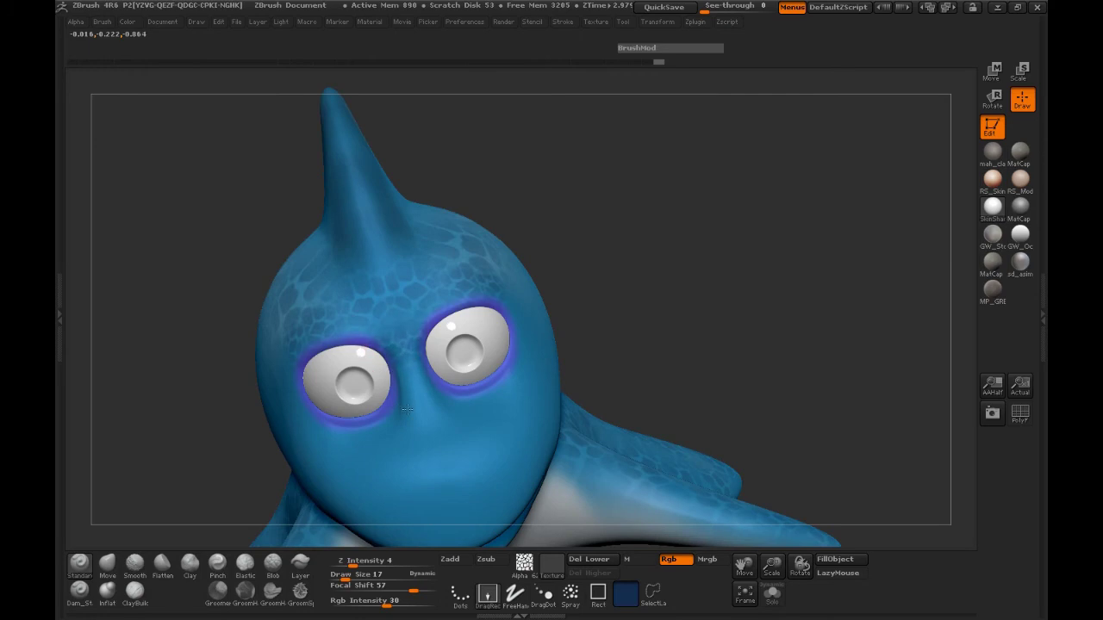
pyautogui.moveTo(670, 328)
pyautogui.mouseDown()
pyautogui.moveTo(664, 345)
pyautogui.moveTo(684, 292)
pyautogui.moveTo(667, 343)
pyautogui.mouseUp()
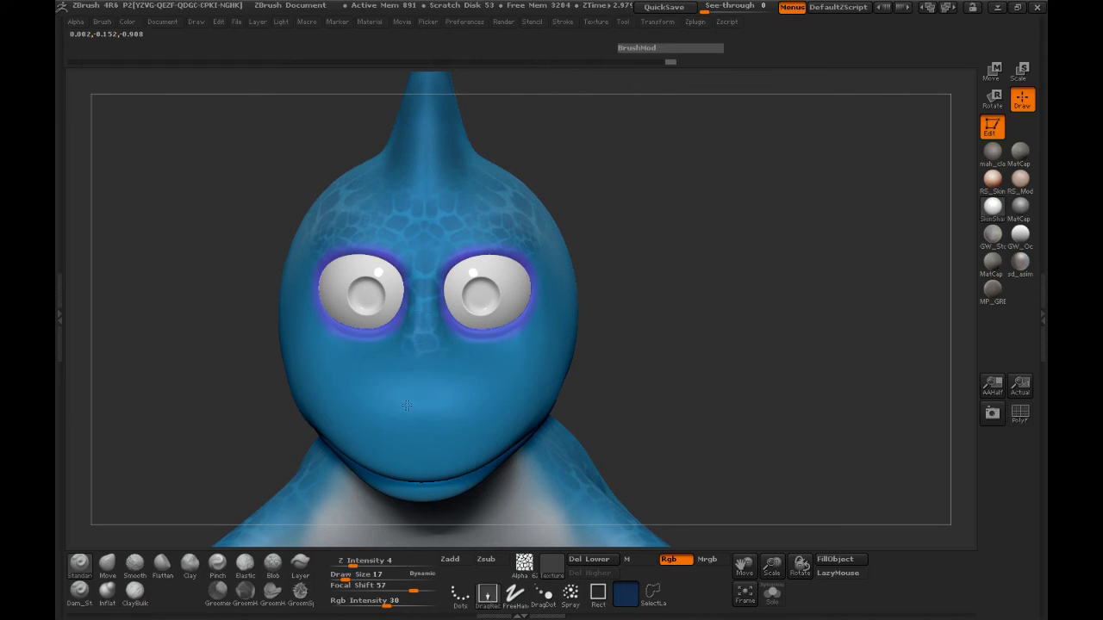
pyautogui.moveTo(666, 399)
pyautogui.mouseDown()
pyautogui.moveTo(396, 413)
pyautogui.moveTo(306, 407)
pyautogui.moveTo(316, 407)
pyautogui.mouseUp()
pyautogui.moveTo(665, 312); pyautogui.dragTo(674, 358)
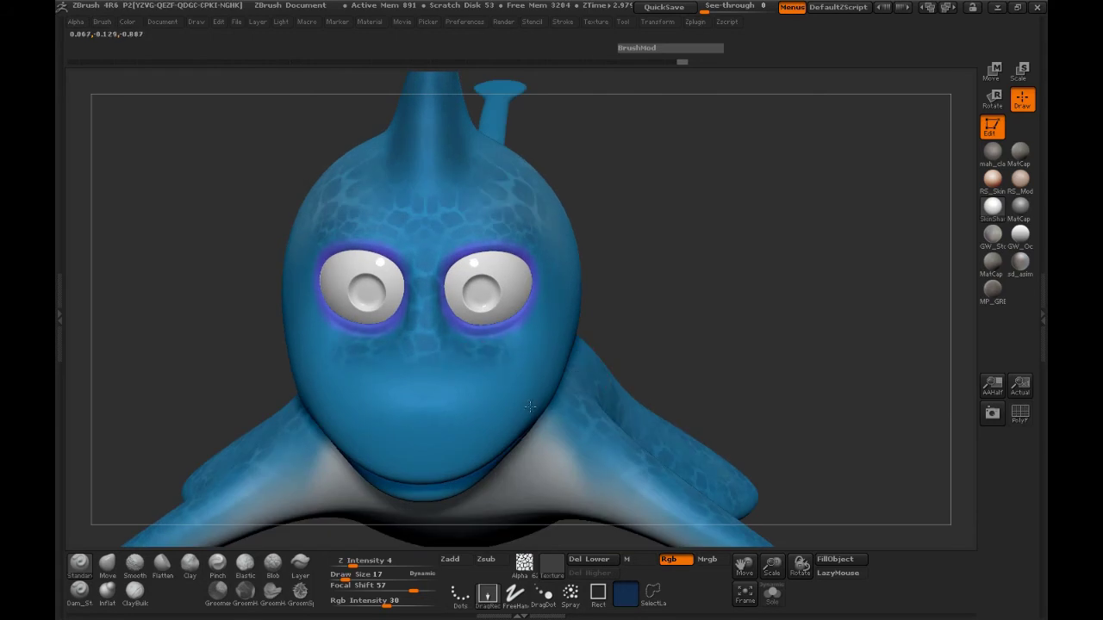
# Stamp scales beside and behind the eye and down the cheek toward the mouth line
pyautogui.moveTo(665, 344); pyautogui.dragTo(561, 327)
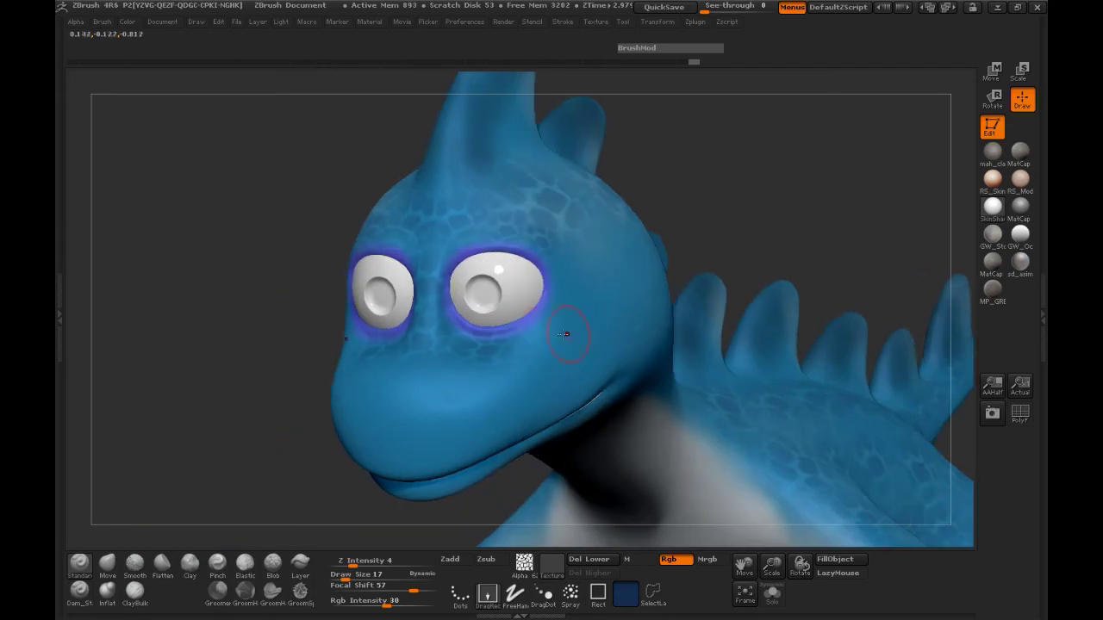
pyautogui.click(582, 390)
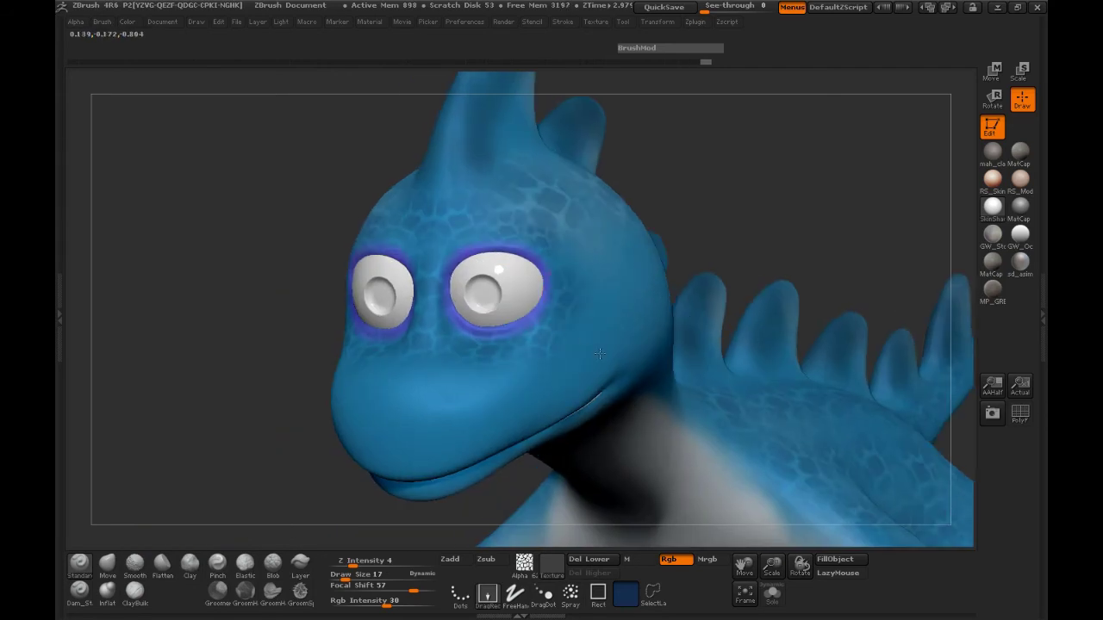
pyautogui.moveTo(265, 345); pyautogui.dragTo(215, 340)
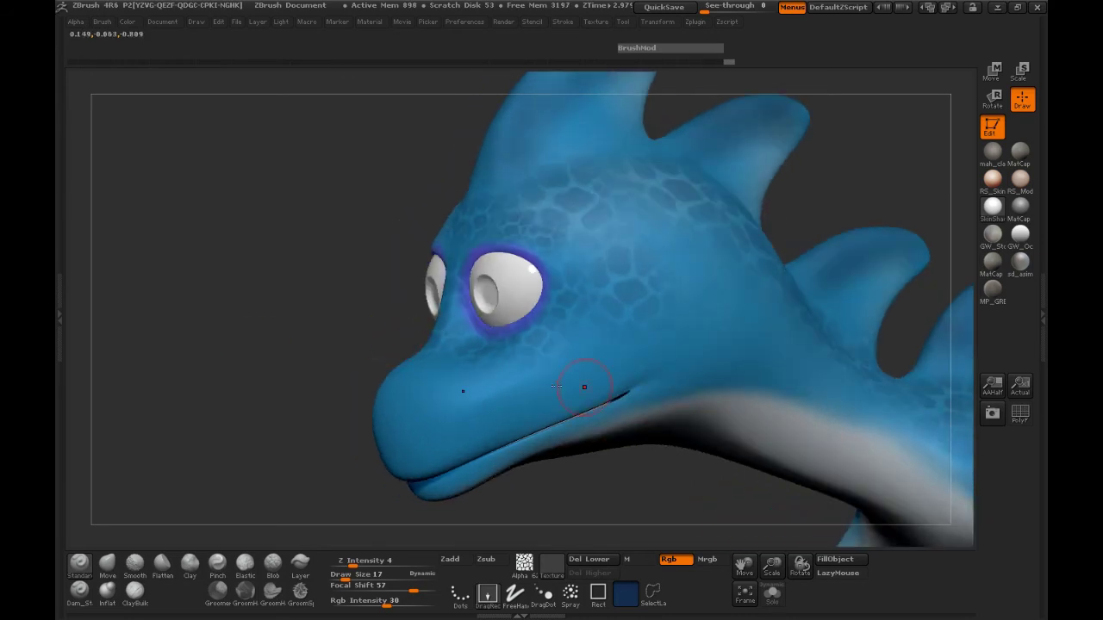
pyautogui.moveTo(299, 369); pyautogui.dragTo(757, 363)
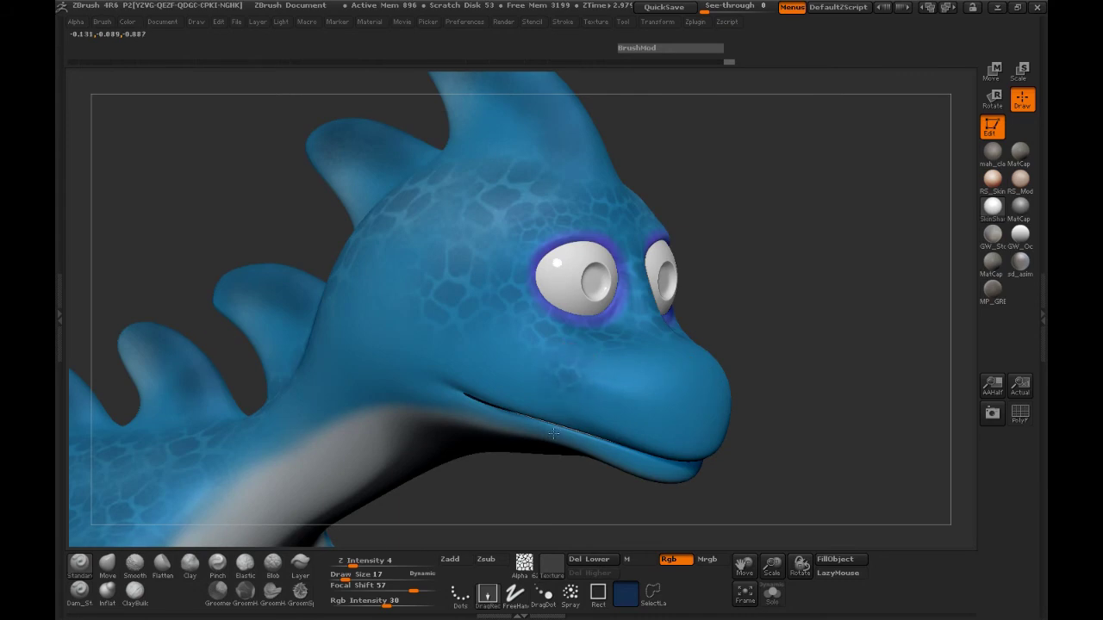
pyautogui.moveTo(767, 420); pyautogui.dragTo(609, 461)
pyautogui.moveTo(667, 389); pyautogui.dragTo(659, 492)
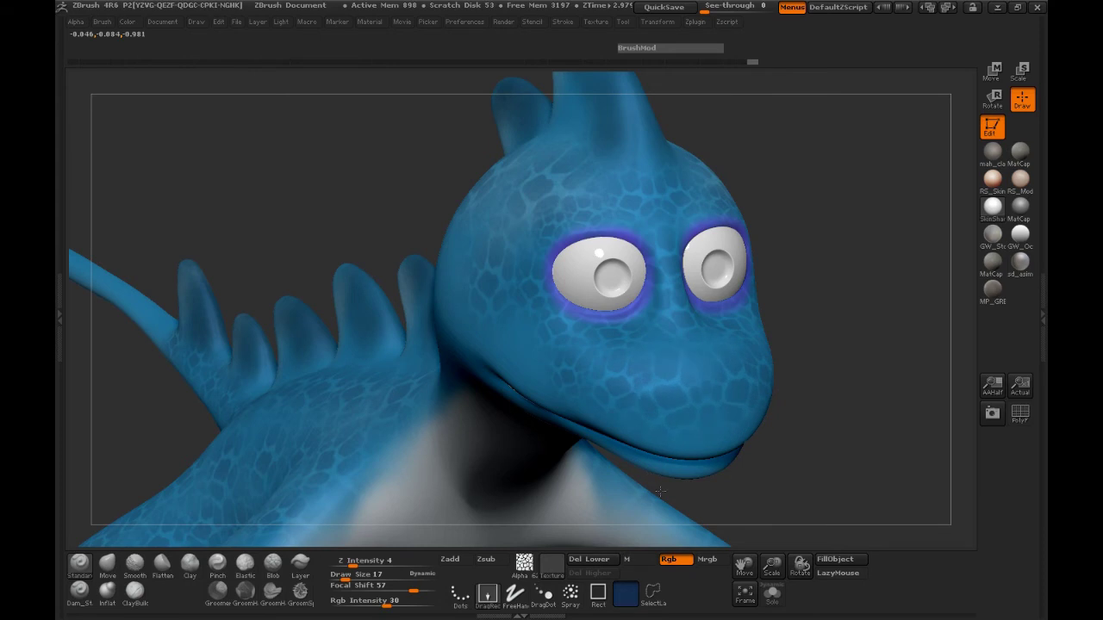
pyautogui.moveTo(813, 483)
pyautogui.keyDown('shift'); pyautogui.mouseDown()
pyautogui.moveTo(760, 422)
pyautogui.moveTo(730, 408)
pyautogui.moveTo(771, 417)
pyautogui.mouseUp(); pyautogui.keyUp('shift')
pyautogui.hotkey('ctrl', 'z')
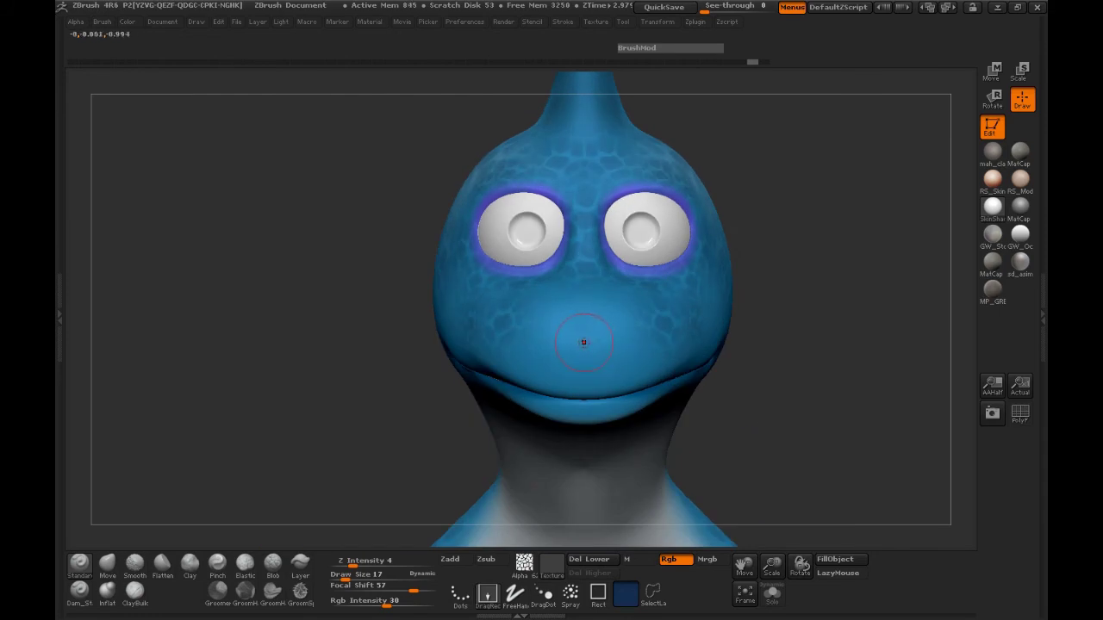
pyautogui.moveTo(583, 342); pyautogui.dragTo(586, 389)
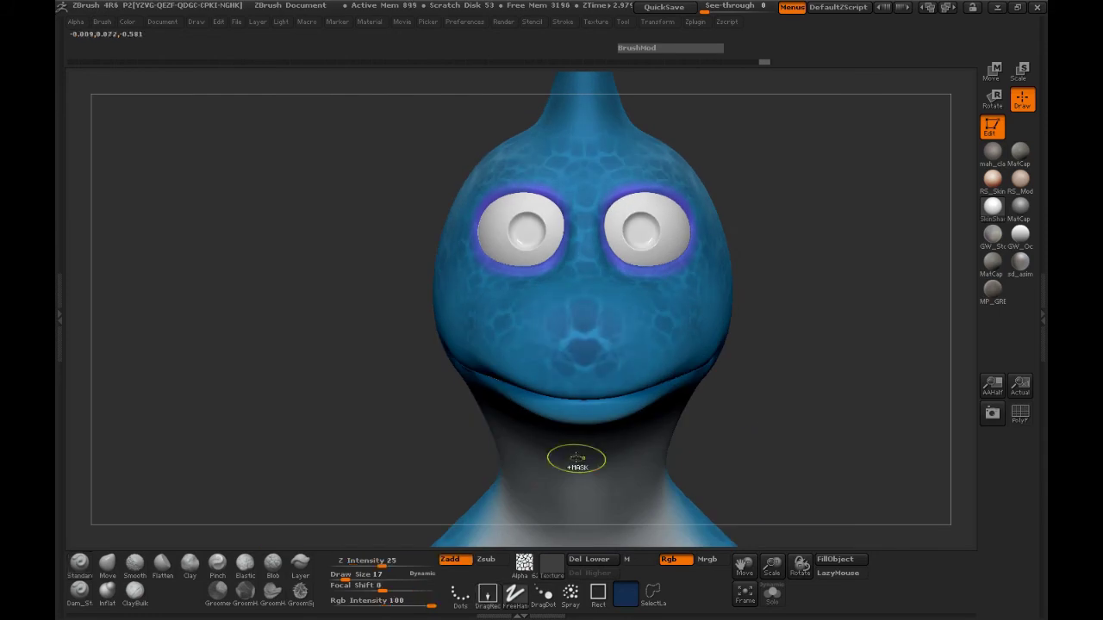
pyautogui.hotkey('ctrl', 'z')
pyautogui.moveTo(586, 341); pyautogui.dragTo(586, 420)
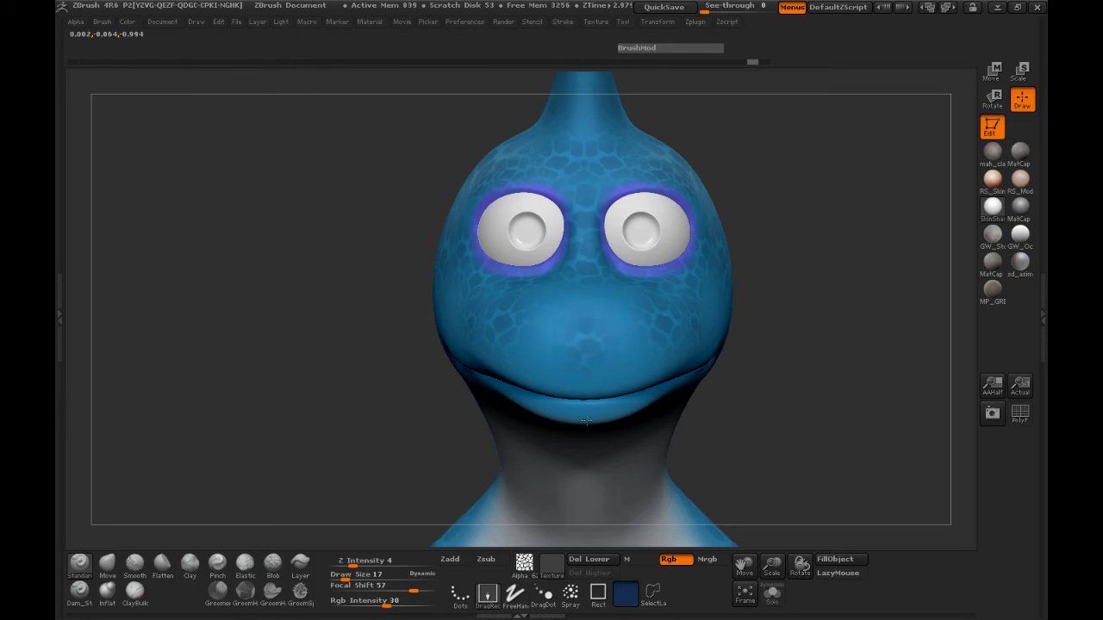
pyautogui.moveTo(376, 422); pyautogui.dragTo(694, 438)
pyautogui.press('ctrl')
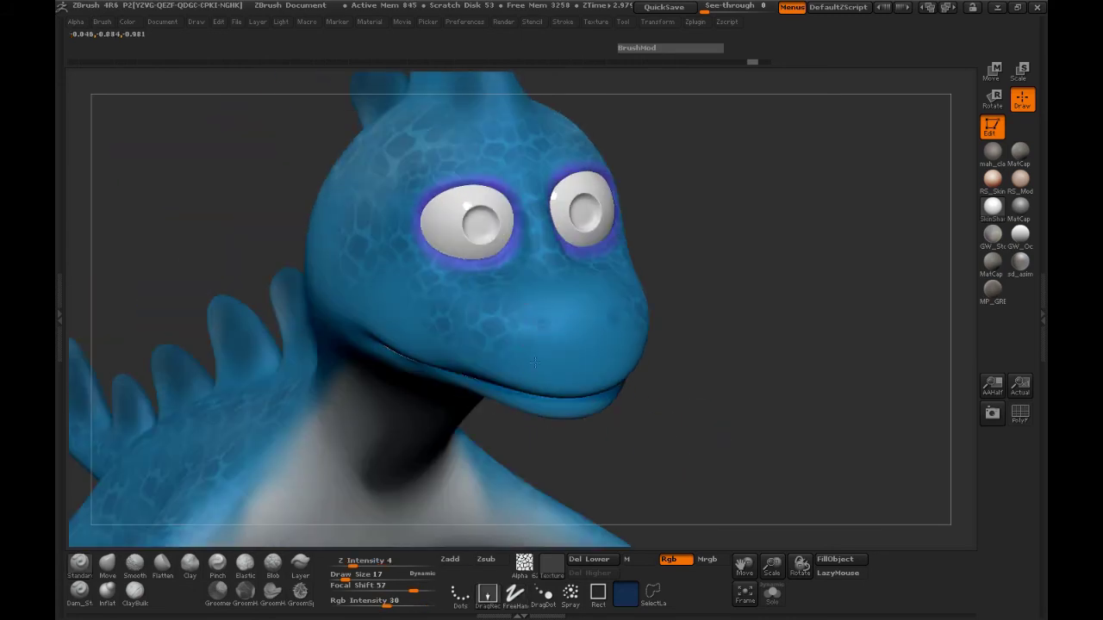
pyautogui.moveTo(534, 363); pyautogui.dragTo(525, 421)
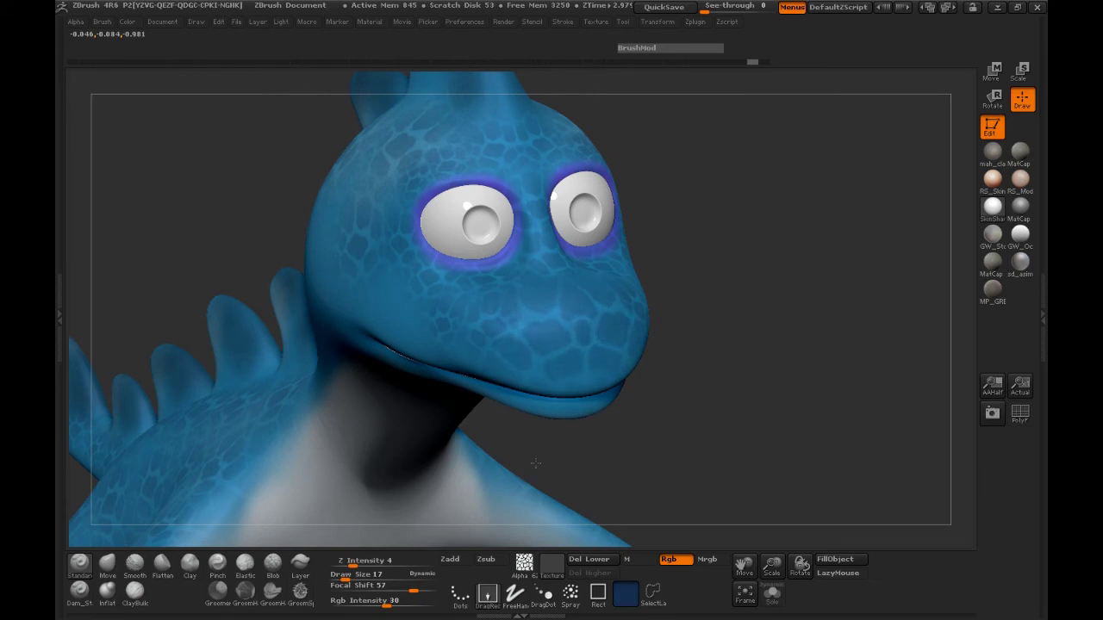
pyautogui.moveTo(759, 465); pyautogui.dragTo(625, 439)
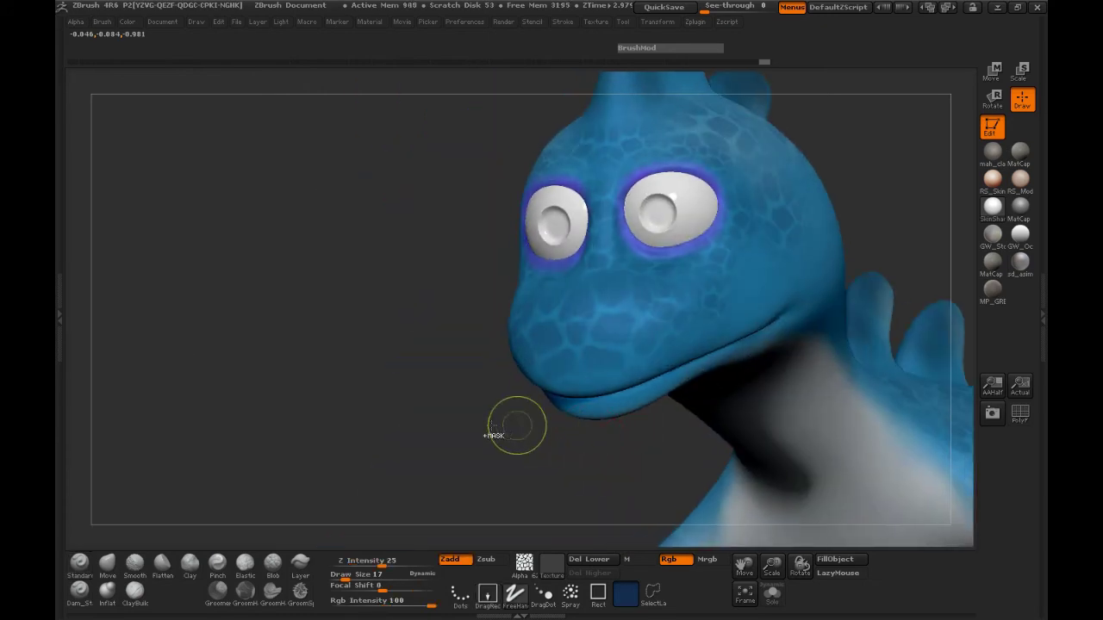
pyautogui.hotkey('ctrl', 'z')
# Stamp scales over the front of the snout above the mouth
pyautogui.moveTo(477, 426); pyautogui.dragTo(603, 405)
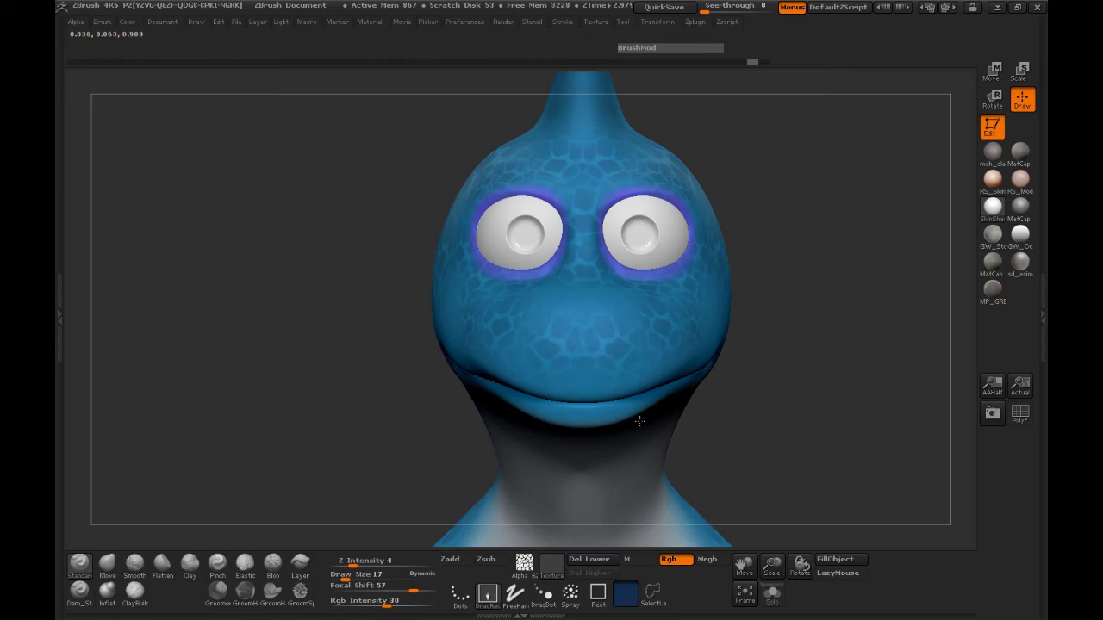
pyautogui.moveTo(746, 388); pyautogui.dragTo(749, 456)
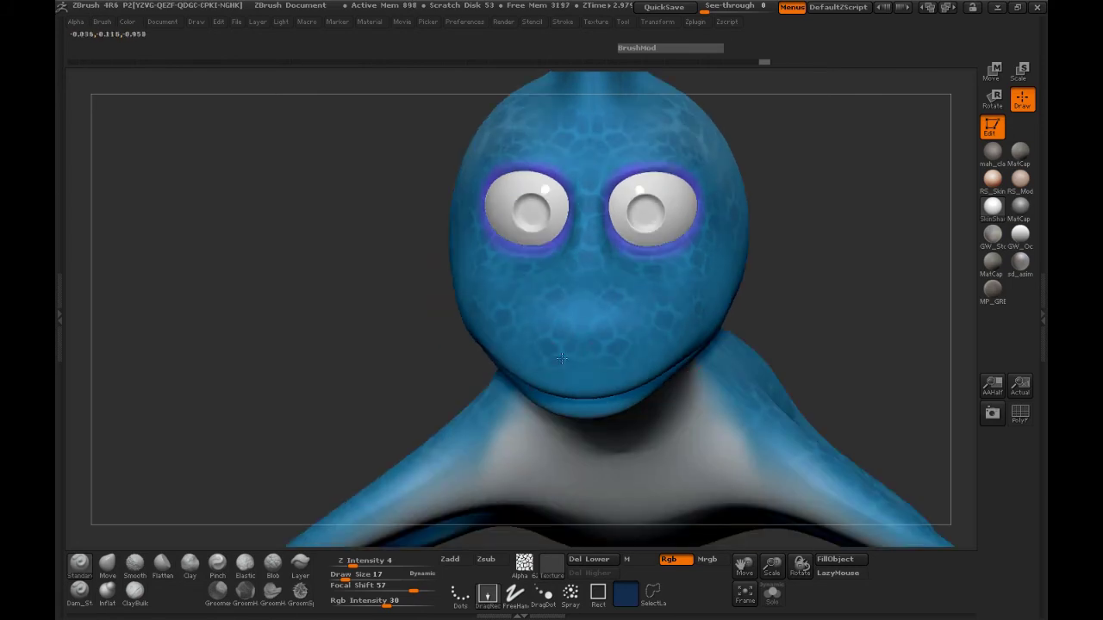
pyautogui.moveTo(370, 348)
pyautogui.mouseDown()
pyautogui.moveTo(316, 303)
pyautogui.moveTo(257, 342)
pyautogui.moveTo(296, 388)
pyautogui.mouseUp()
pyautogui.press('shift')
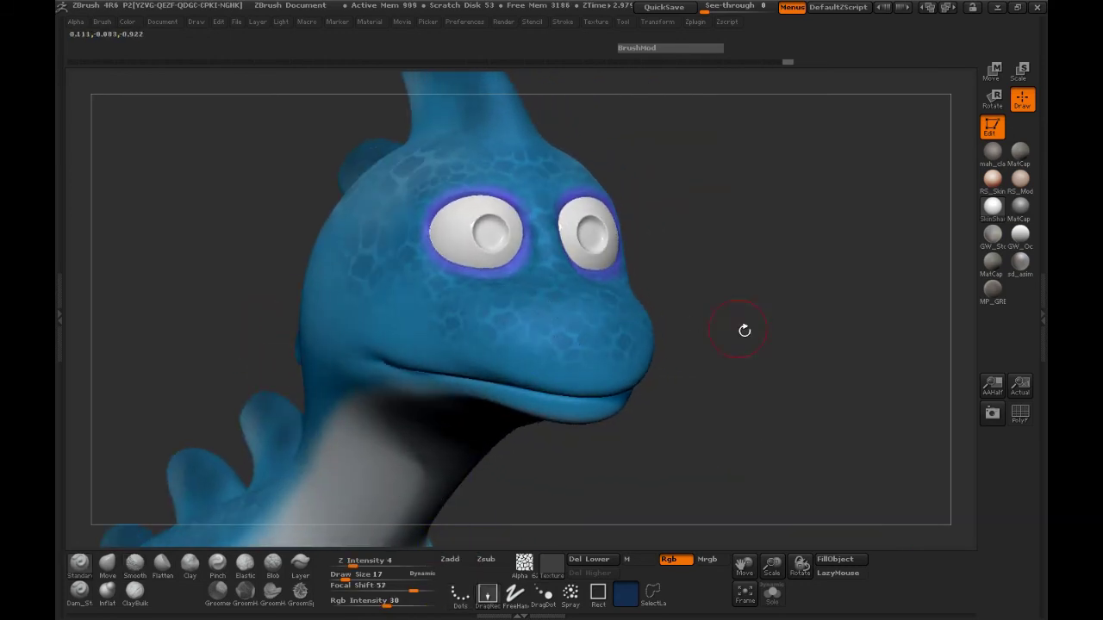
# Fill the remaining gaps on the side of the snout and the cheek near the mouth corner with scale stamps
pyautogui.moveTo(738, 325)
pyautogui.mouseDown()
pyautogui.moveTo(359, 361)
pyautogui.moveTo(387, 354)
pyautogui.mouseUp()
pyautogui.press('shift')
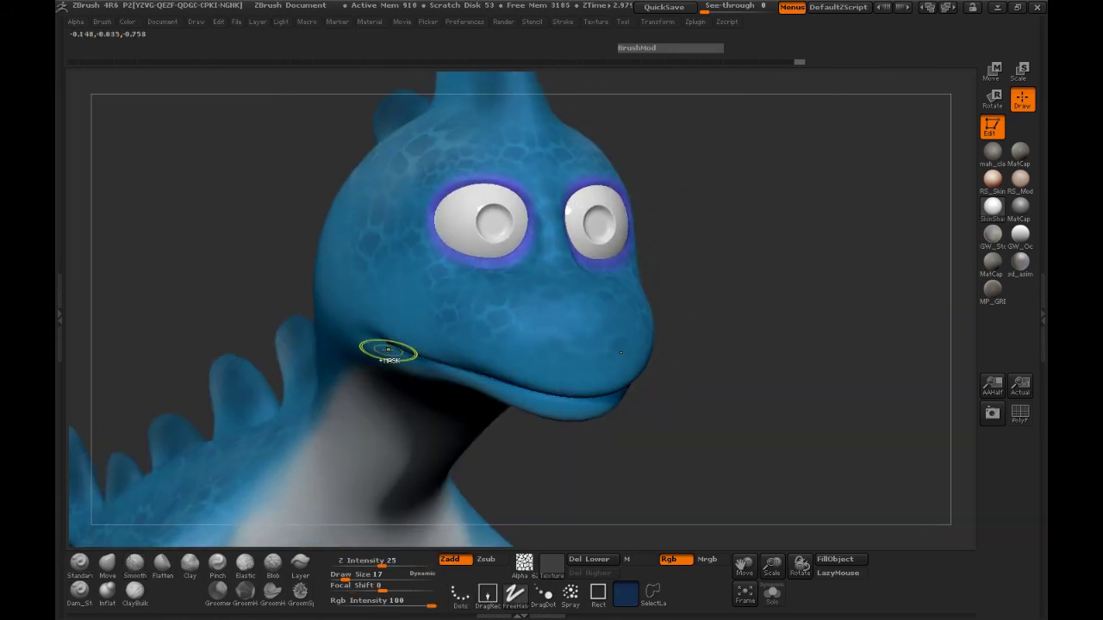
pyautogui.moveTo(165, 290); pyautogui.dragTo(214, 300)
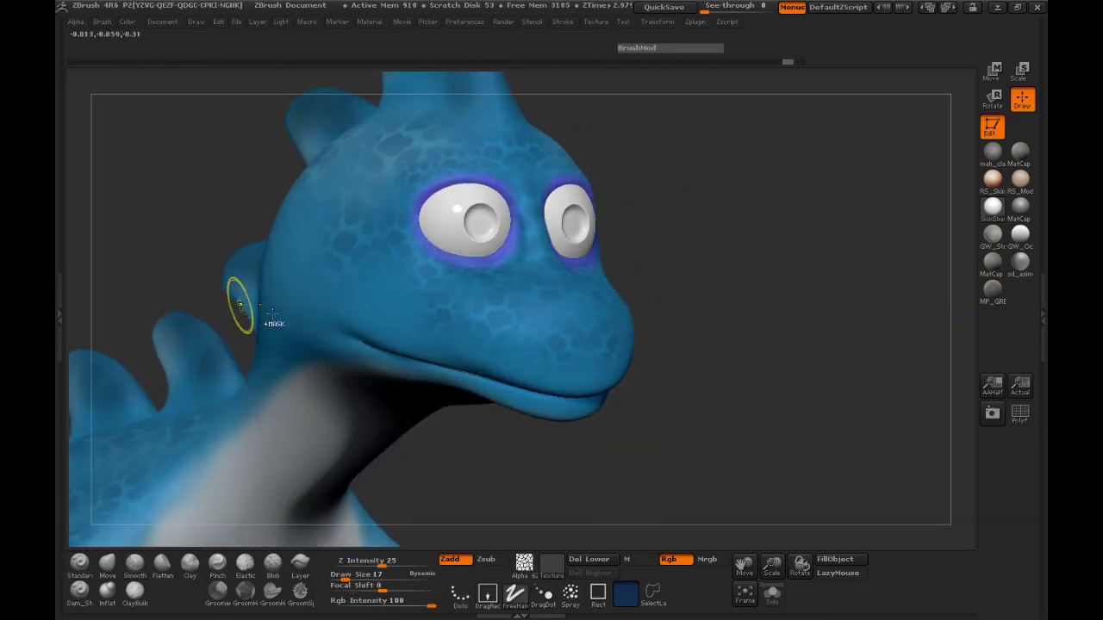
pyautogui.moveTo(726, 337); pyautogui.dragTo(626, 334)
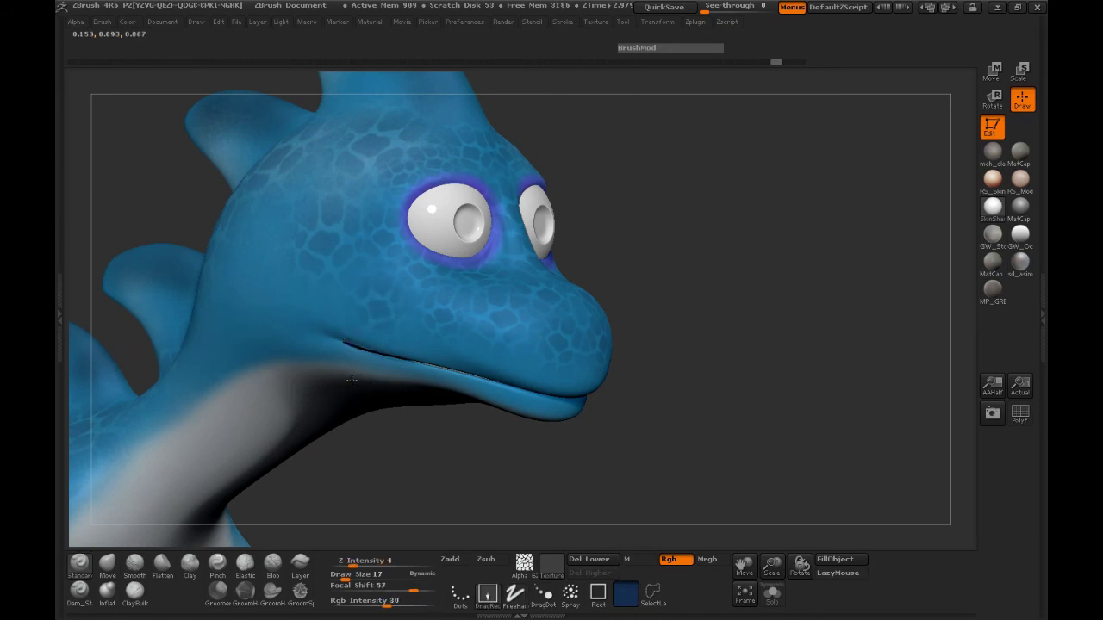
pyautogui.moveTo(350, 379); pyautogui.dragTo(424, 466)
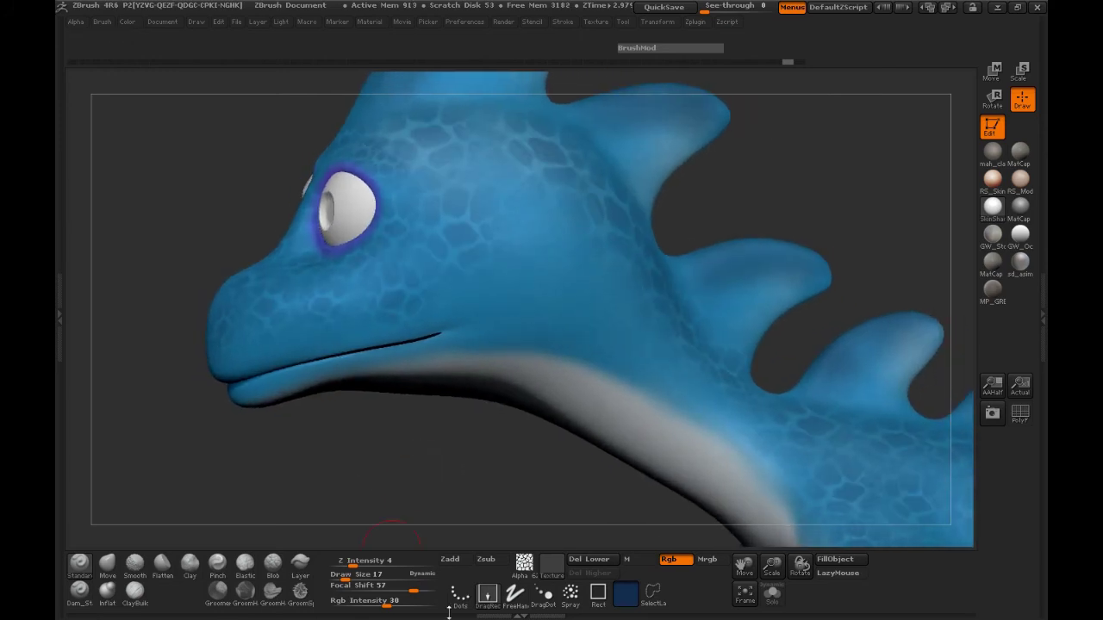
# Stamp small dark blue spots with Alpha 23 across the cheek behind the mouth corner and down toward the neck
pyautogui.click(521, 569)
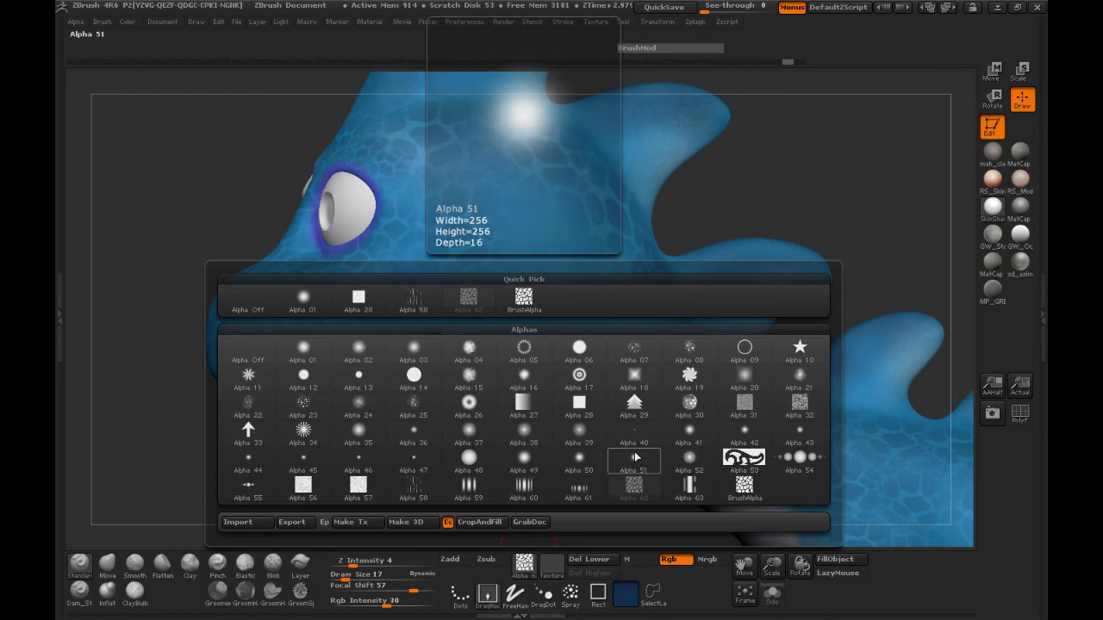
pyautogui.click(306, 414)
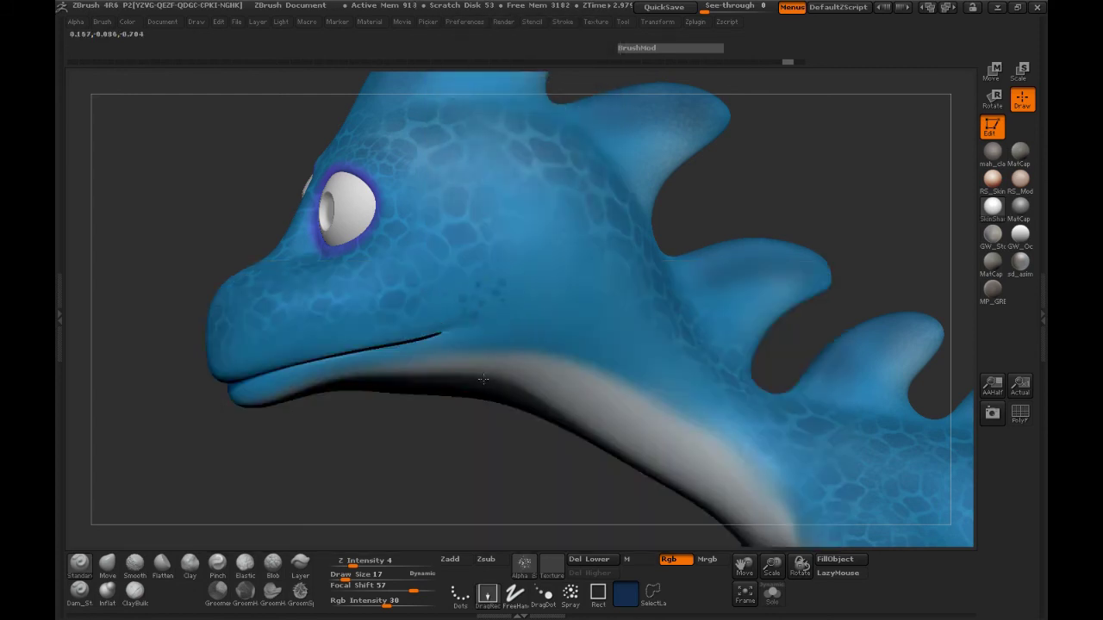
pyautogui.moveTo(498, 394); pyautogui.dragTo(532, 362)
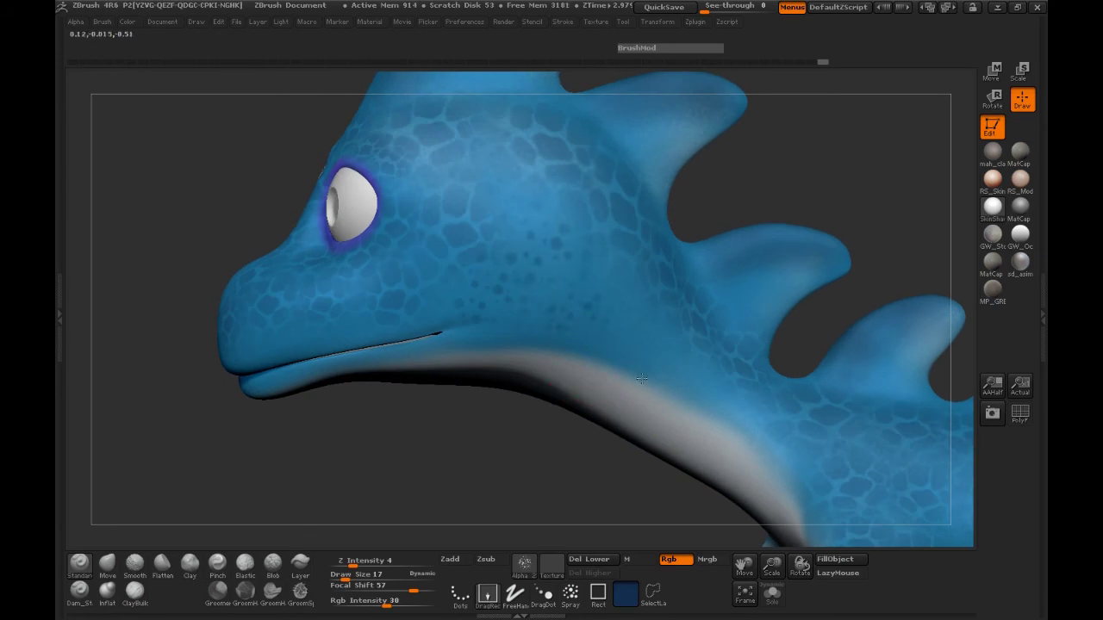
pyautogui.moveTo(487, 446); pyautogui.dragTo(244, 360)
# Choose a light grey paint colour and stamp pale spots over the large fin on top of the head
pyautogui.press('space')
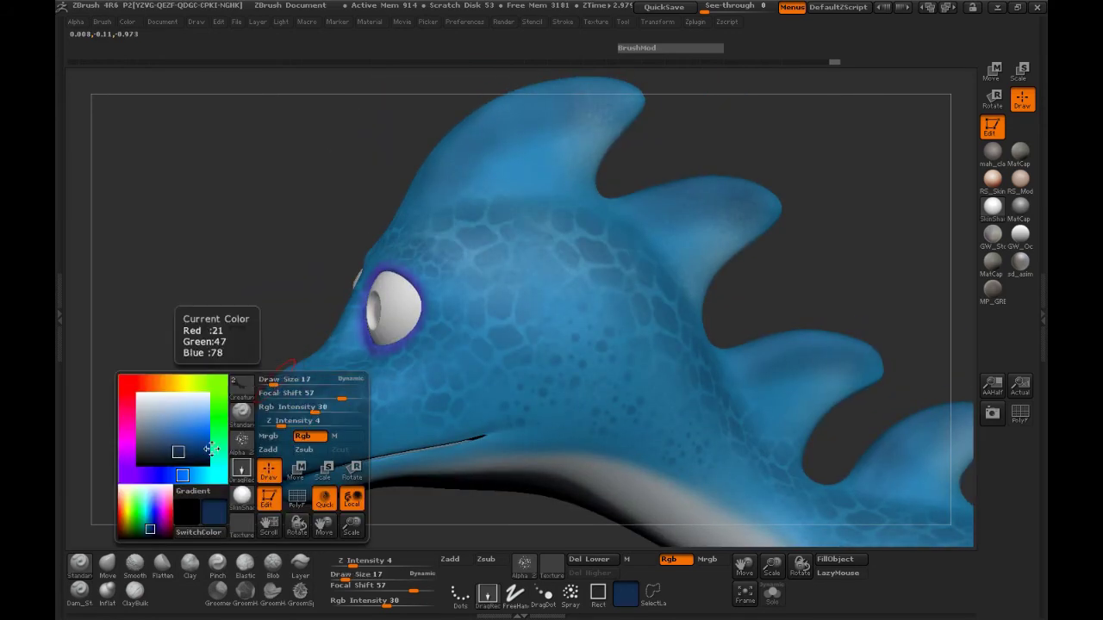
pyautogui.click(141, 409)
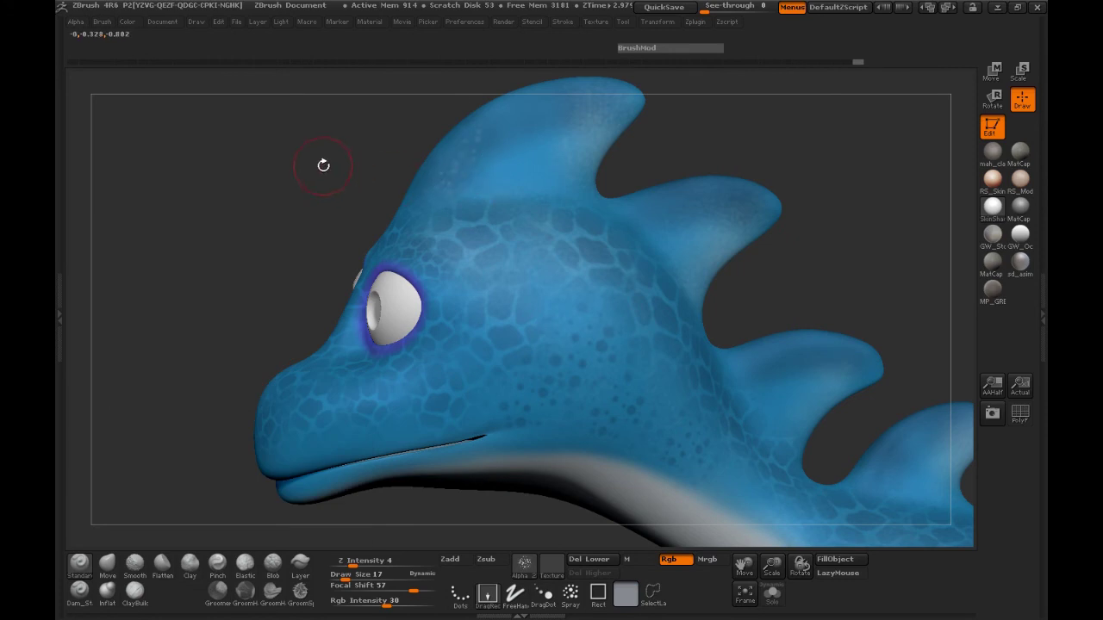
pyautogui.keyDown('alt'); pyautogui.moveTo(319, 189); pyautogui.dragTo(253, 227); pyautogui.keyUp('alt')
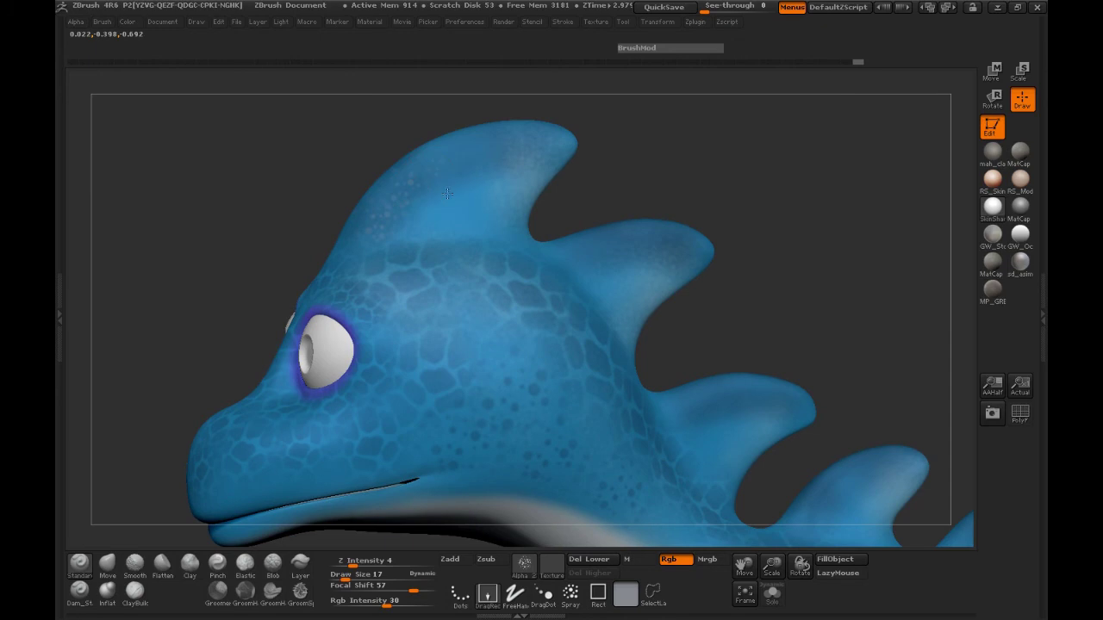
pyautogui.moveTo(448, 210); pyautogui.dragTo(449, 210)
pyautogui.click(510, 156)
pyautogui.moveTo(513, 203); pyautogui.dragTo(512, 199)
# Stamp pale grey spots along the upper part of the second fin, at the back of the head
pyautogui.keyDown('alt'); pyautogui.moveTo(700, 182); pyautogui.dragTo(621, 161); pyautogui.keyUp('alt')
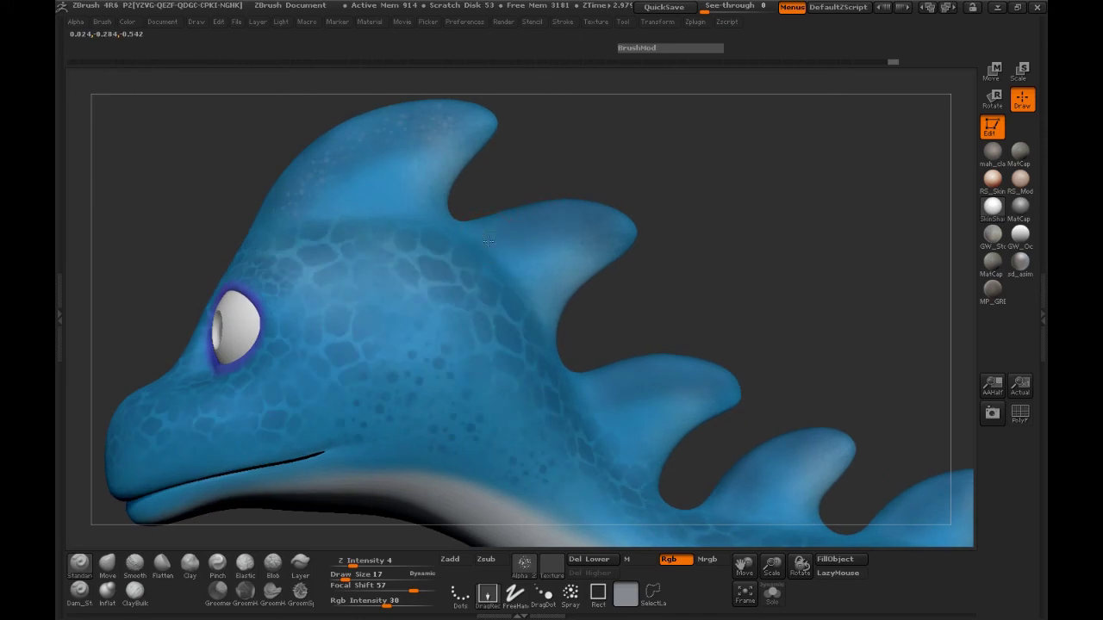
pyautogui.click(500, 283)
pyautogui.click(532, 266)
pyautogui.click(568, 255)
pyautogui.moveTo(596, 273); pyautogui.dragTo(603, 268)
# Stamp pale grey spots over the third fin, on the back of the neck
pyautogui.keyDown('alt'); pyautogui.moveTo(672, 276); pyautogui.dragTo(571, 187); pyautogui.keyUp('alt')
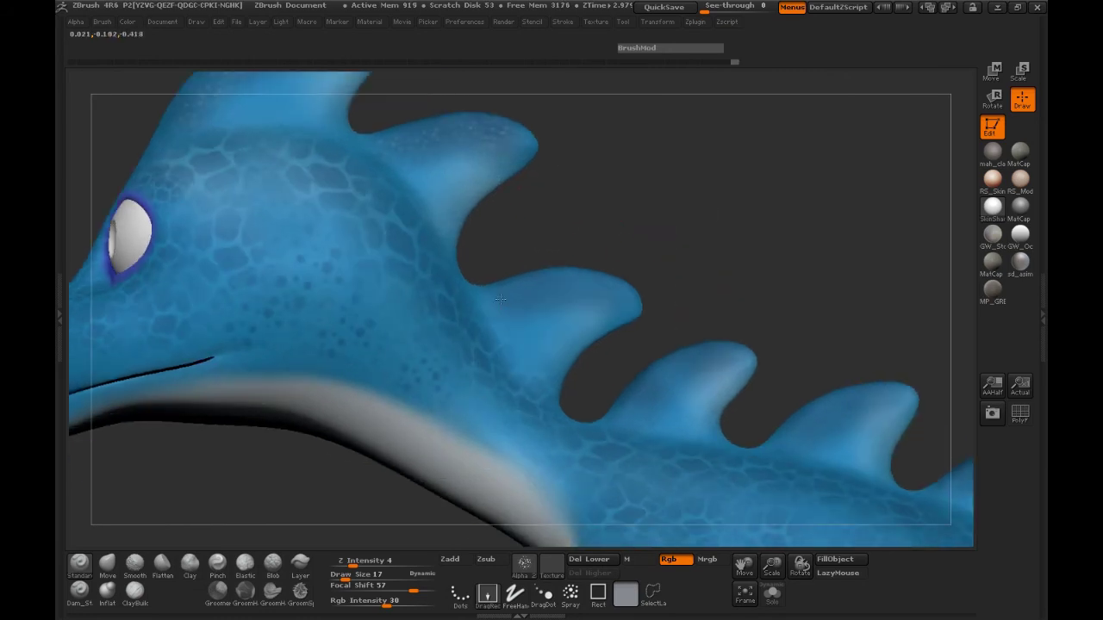
pyautogui.moveTo(505, 348); pyautogui.dragTo(509, 350)
pyautogui.click(587, 324)
pyautogui.click(611, 335)
# Stamp pale grey spots over the larger fins running along the creature's back
pyautogui.moveTo(663, 310); pyautogui.dragTo(887, 284)
pyautogui.moveTo(418, 250); pyautogui.dragTo(440, 223)
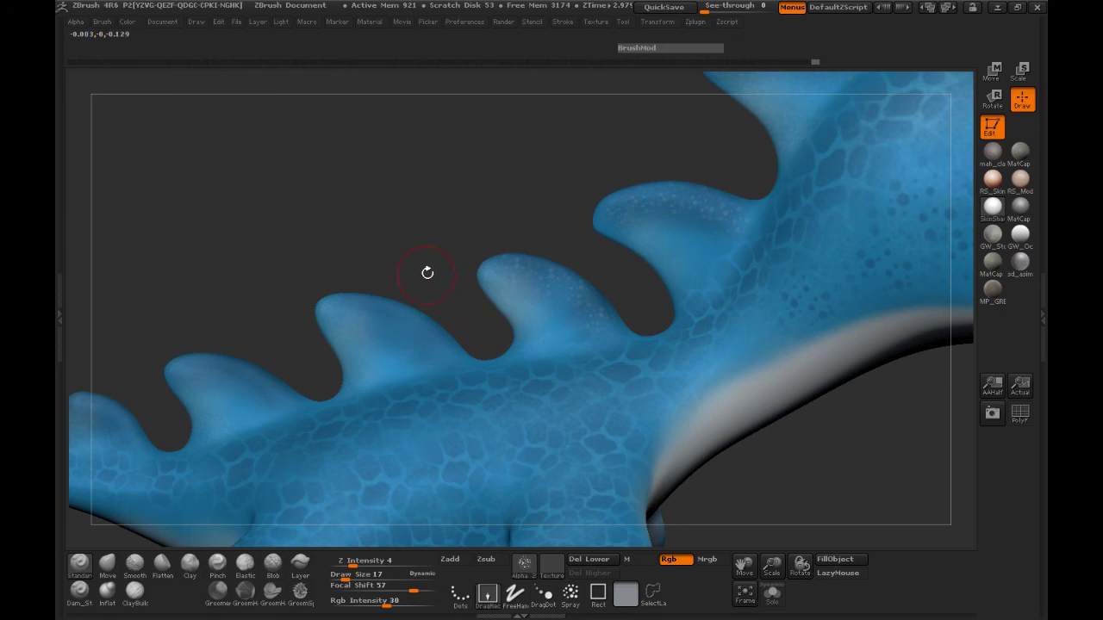
pyautogui.keyDown('alt'); pyautogui.moveTo(425, 270); pyautogui.dragTo(615, 195); pyautogui.keyUp('alt')
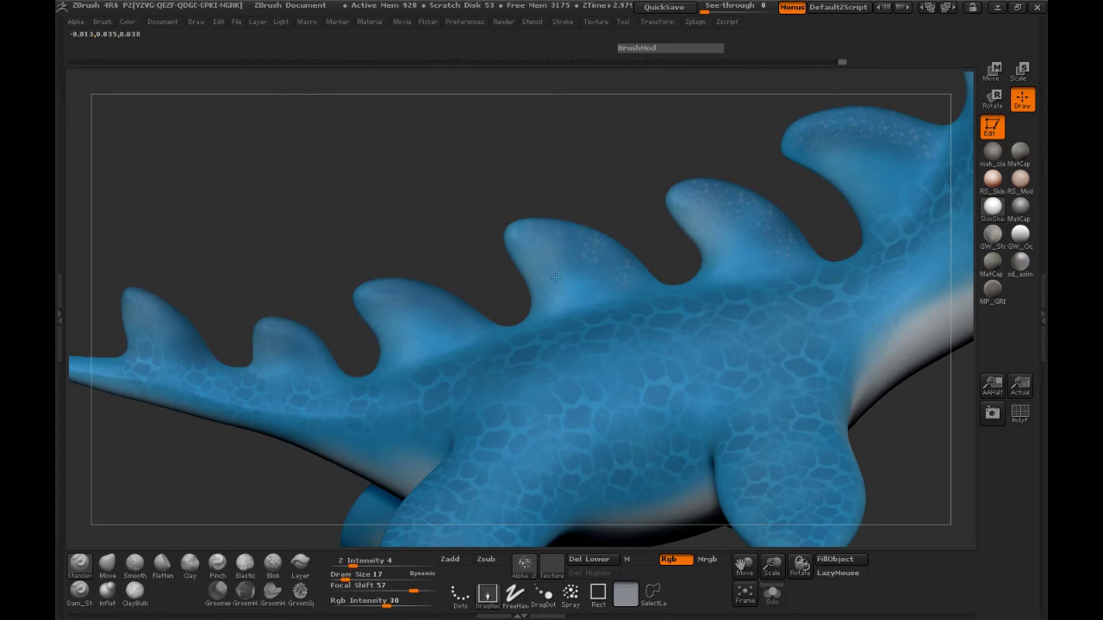
pyautogui.moveTo(424, 226); pyautogui.dragTo(509, 261)
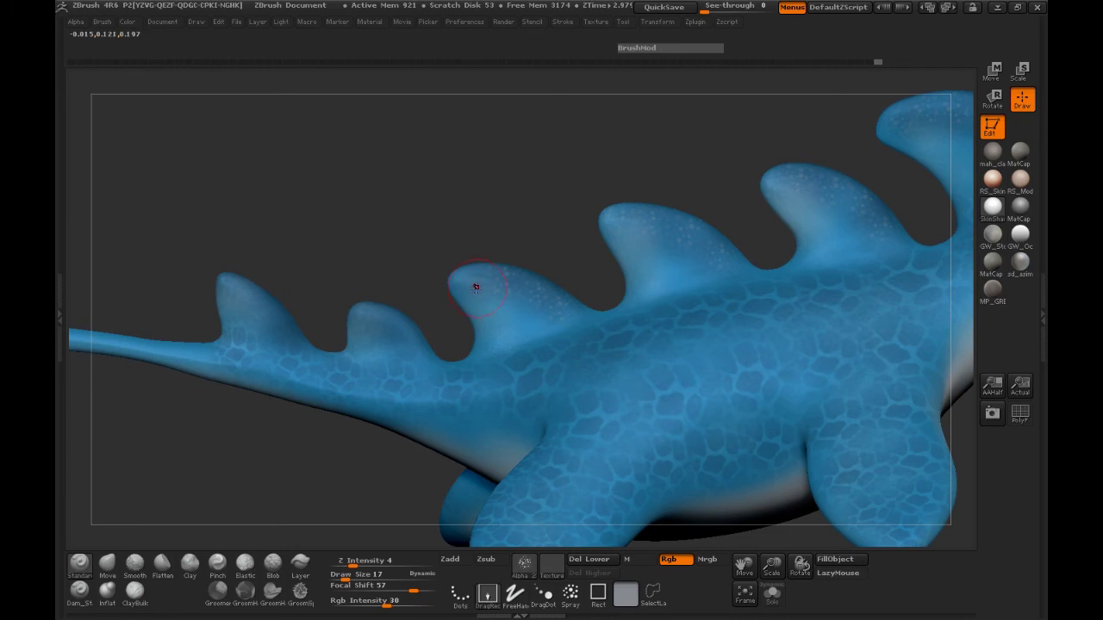
pyautogui.moveTo(380, 237); pyautogui.dragTo(405, 297)
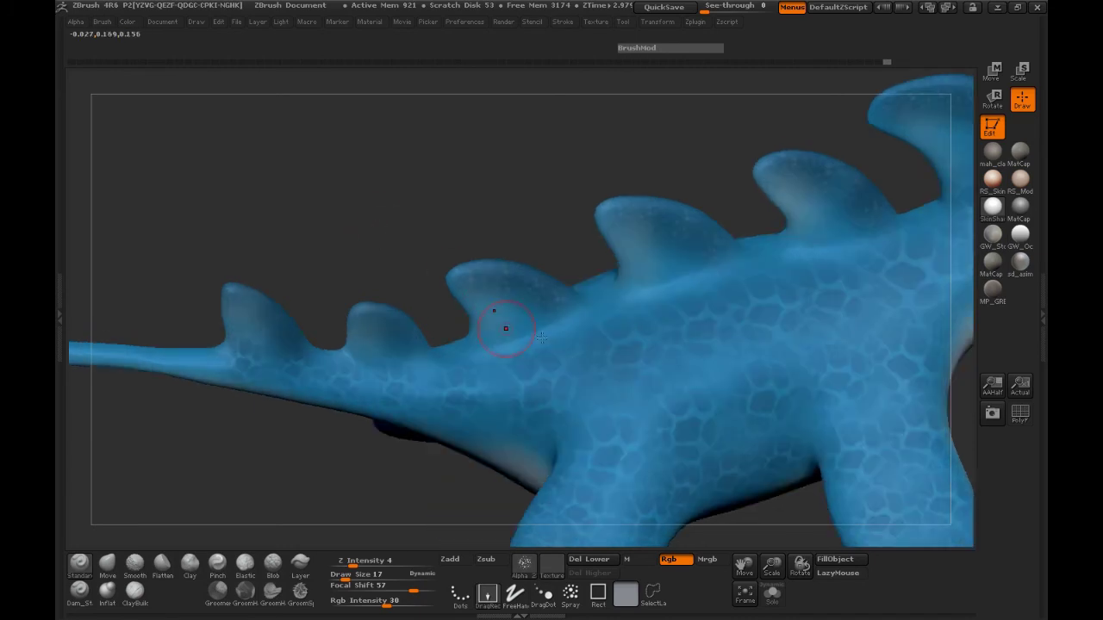
# Stamp pale grey spots on the two small fins near the tail, undoing a misplaced stamp
pyautogui.moveTo(249, 442)
pyautogui.mouseDown()
pyautogui.moveTo(367, 431)
pyautogui.moveTo(359, 402)
pyautogui.moveTo(524, 327)
pyautogui.mouseUp()
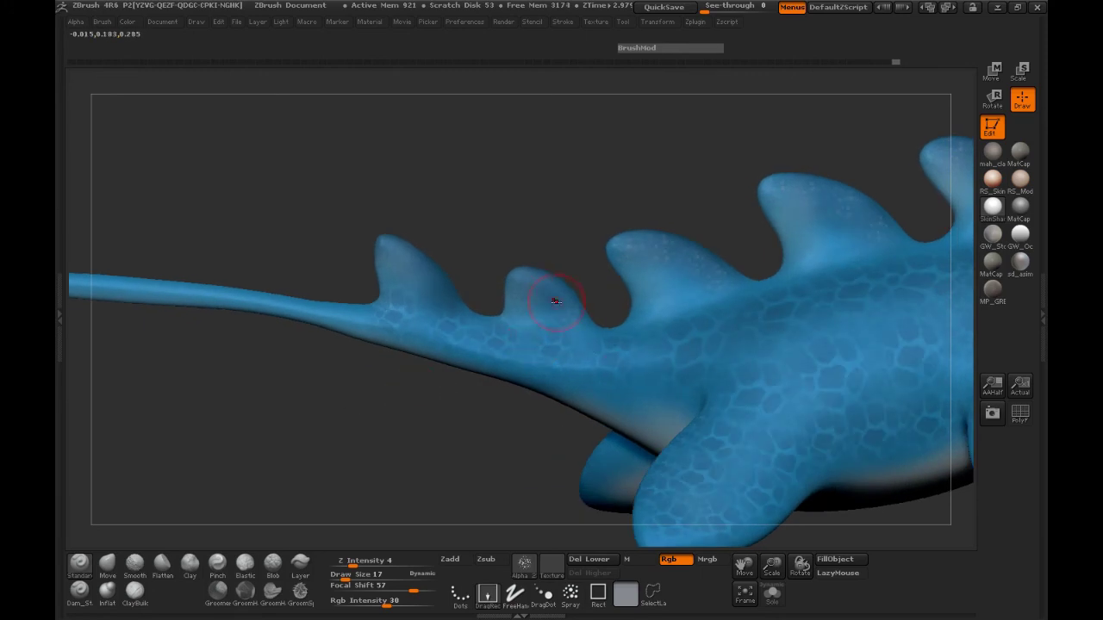
pyautogui.moveTo(578, 324); pyautogui.dragTo(553, 318)
pyautogui.moveTo(387, 379)
pyautogui.mouseDown()
pyautogui.moveTo(387, 411)
pyautogui.moveTo(364, 390)
pyautogui.mouseUp()
pyautogui.hotkey('ctrl', 'z')
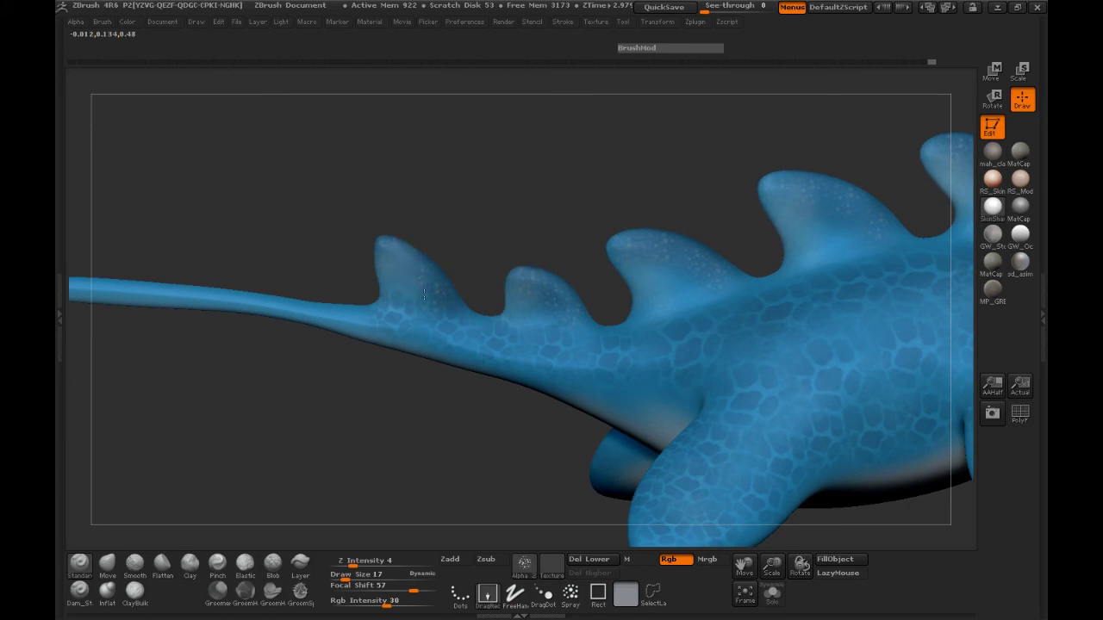
# Try stamping raised spots above the front flipper with Zadd on at Z Intensity 10, and switch back to colour only
pyautogui.moveTo(468, 241); pyautogui.dragTo(805, 393)
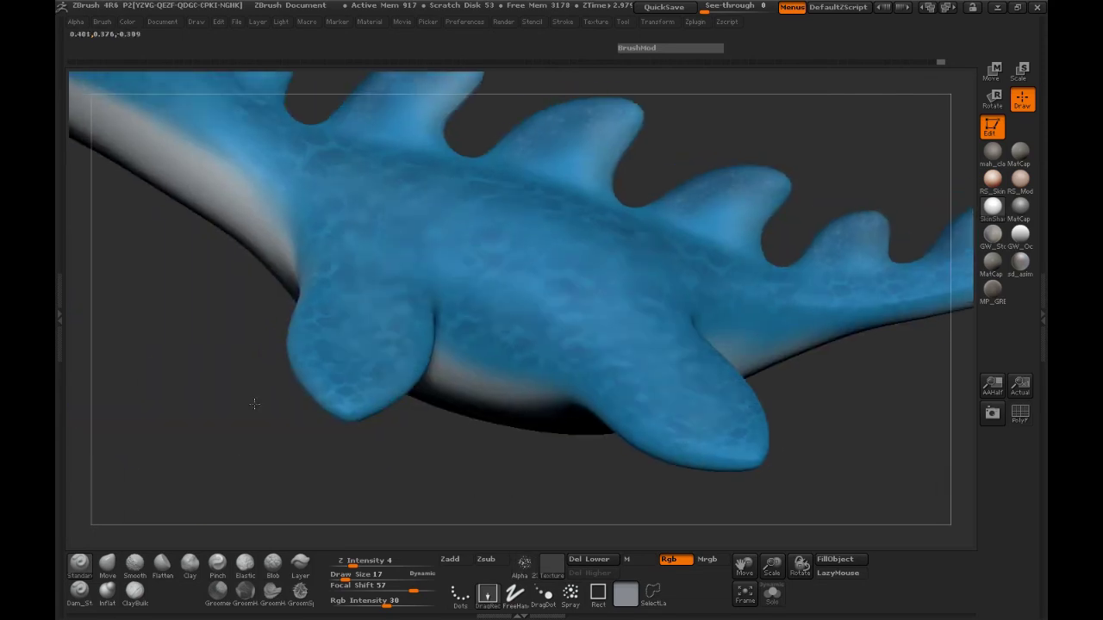
pyautogui.moveTo(254, 404); pyautogui.dragTo(275, 411)
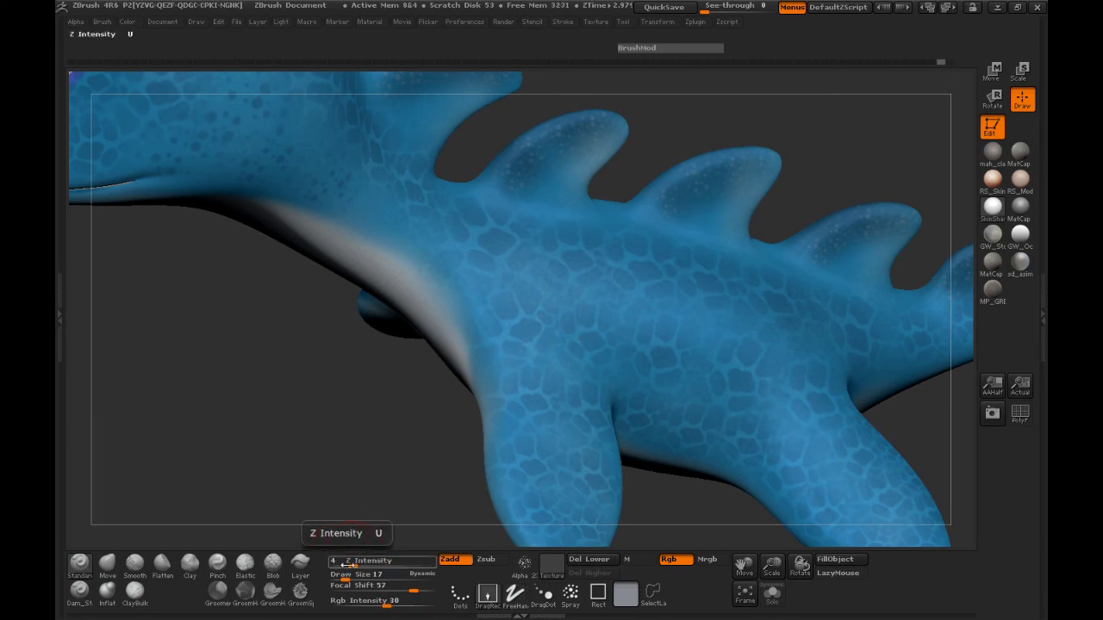
pyautogui.moveTo(351, 563); pyautogui.dragTo(367, 563)
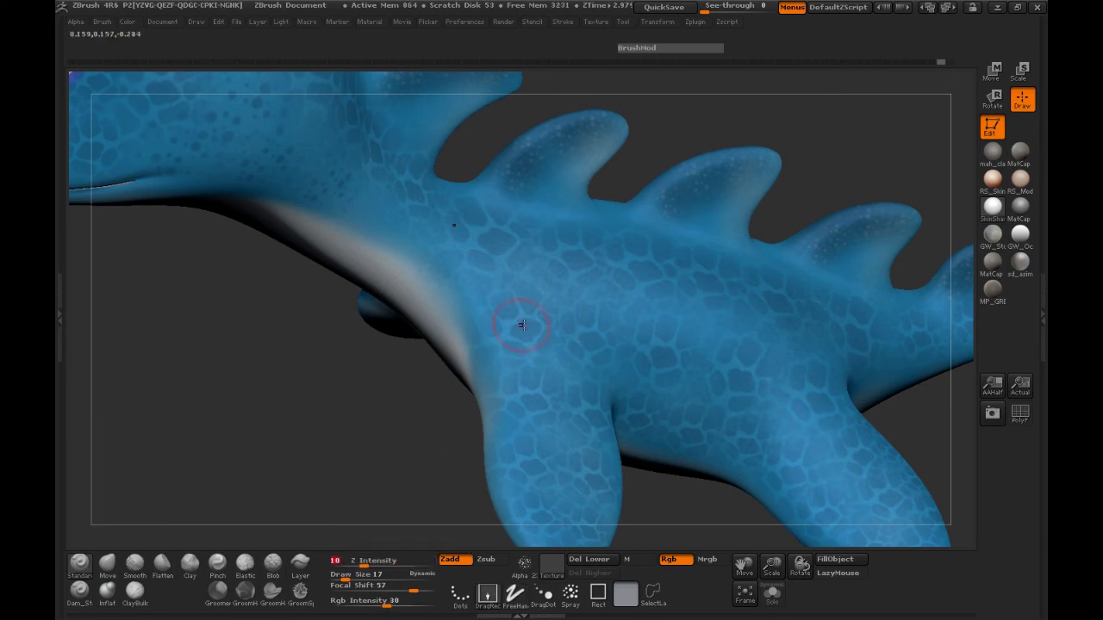
pyautogui.press('Return')
pyautogui.moveTo(541, 459); pyautogui.dragTo(541, 458)
pyautogui.moveTo(388, 453); pyautogui.dragTo(441, 444)
pyautogui.moveTo(344, 448)
pyautogui.mouseDown()
pyautogui.moveTo(295, 464)
pyautogui.moveTo(371, 435)
pyautogui.mouseUp()
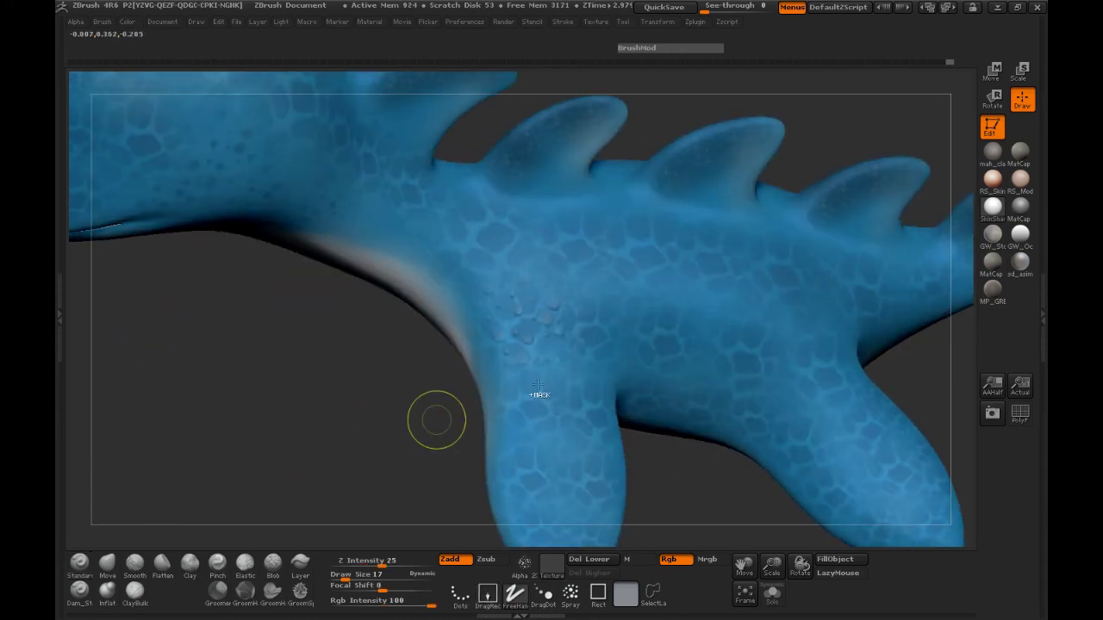
pyautogui.moveTo(331, 404); pyautogui.dragTo(413, 362)
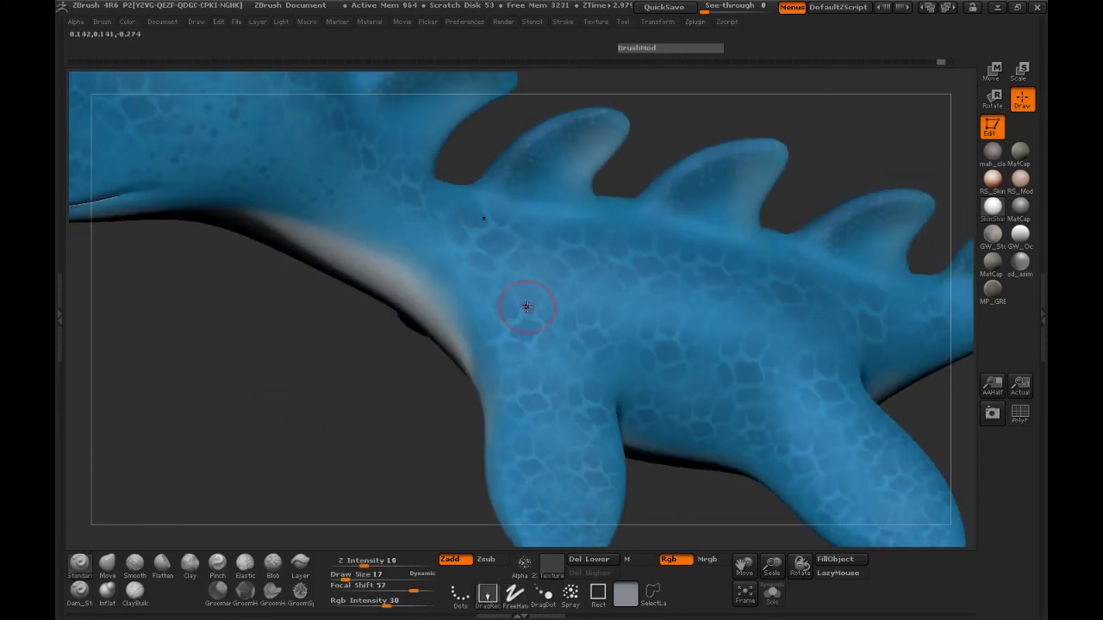
pyautogui.moveTo(348, 401)
pyautogui.mouseDown()
pyautogui.moveTo(342, 414)
pyautogui.moveTo(337, 401)
pyautogui.mouseUp()
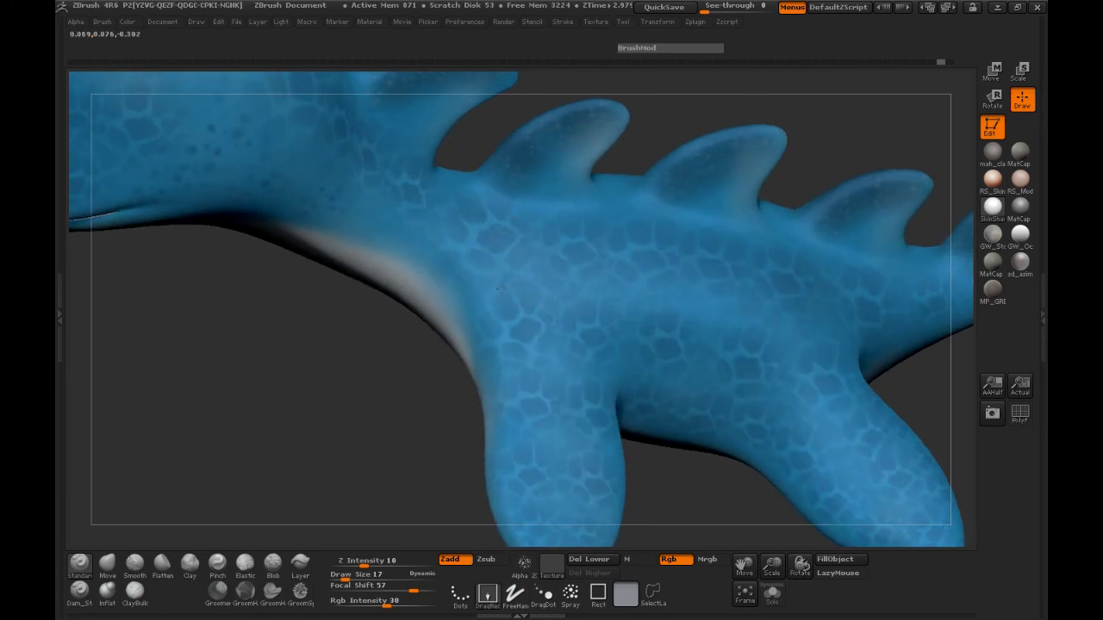
pyautogui.moveTo(370, 350)
pyautogui.mouseDown()
pyautogui.moveTo(318, 342)
pyautogui.moveTo(297, 359)
pyautogui.moveTo(359, 362)
pyautogui.mouseUp()
pyautogui.moveTo(772, 565); pyautogui.dragTo(743, 565)
pyautogui.moveTo(715, 372); pyautogui.dragTo(352, 385)
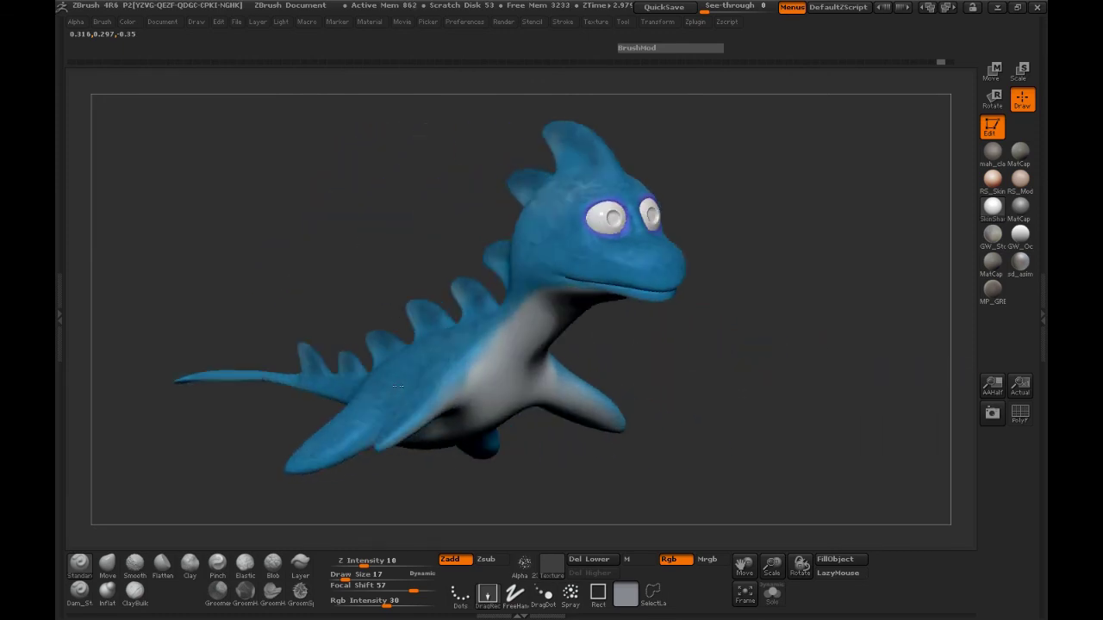
pyautogui.moveTo(398, 386)
pyautogui.mouseDown()
pyautogui.moveTo(813, 396)
pyautogui.moveTo(775, 402)
pyautogui.moveTo(701, 357)
pyautogui.moveTo(665, 236)
pyautogui.moveTo(671, 224)
pyautogui.mouseUp()
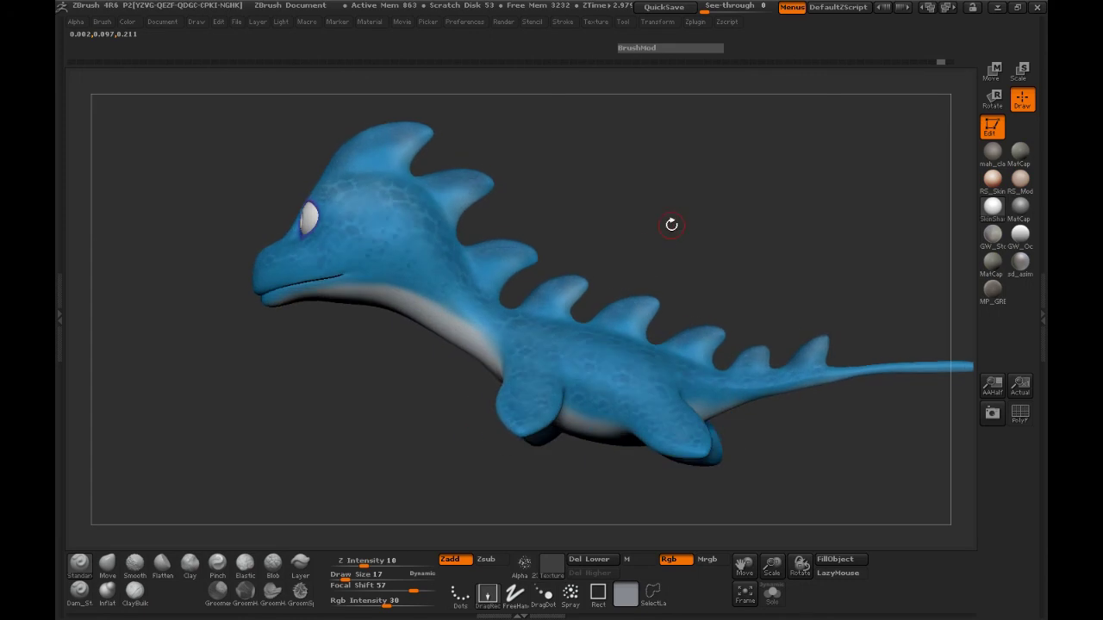
pyautogui.click(455, 560)
# Sample the body blue, darken it, and stamp spots along the lower side of the neck above the pale throat
pyautogui.moveTo(322, 423); pyautogui.dragTo(397, 444)
pyautogui.moveTo(771, 565); pyautogui.dragTo(887, 568)
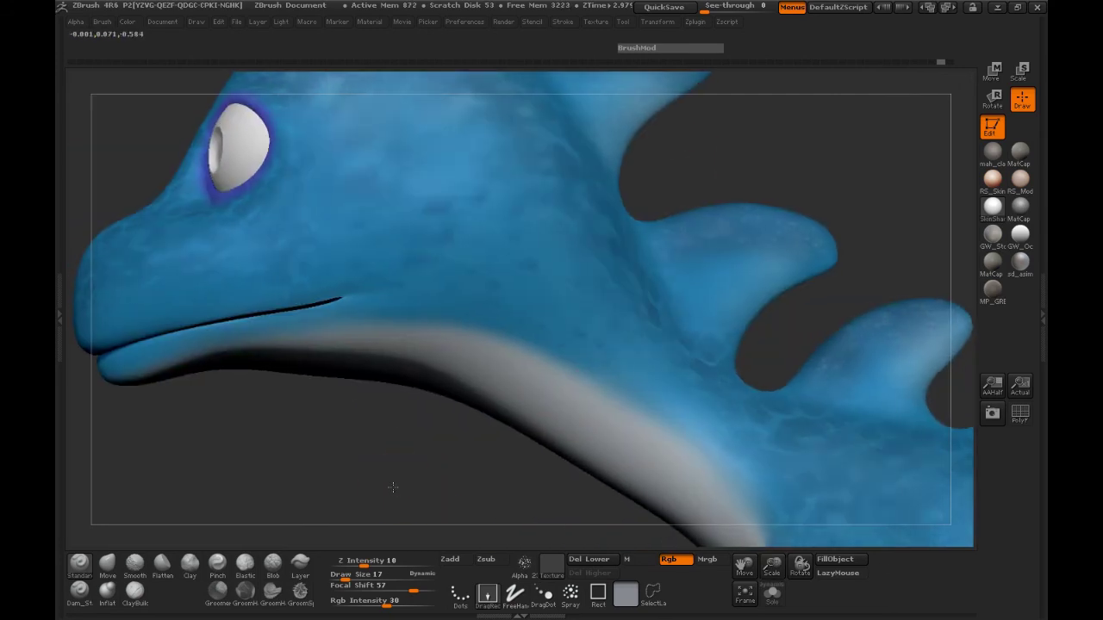
pyautogui.moveTo(418, 500)
pyautogui.keyDown('alt'); pyautogui.mouseDown()
pyautogui.moveTo(340, 429)
pyautogui.moveTo(364, 457)
pyautogui.moveTo(247, 307)
pyautogui.moveTo(300, 365)
pyautogui.moveTo(310, 394)
pyautogui.moveTo(642, 300)
pyautogui.moveTo(721, 480)
pyautogui.moveTo(703, 446)
pyautogui.mouseUp(); pyautogui.keyUp('alt')
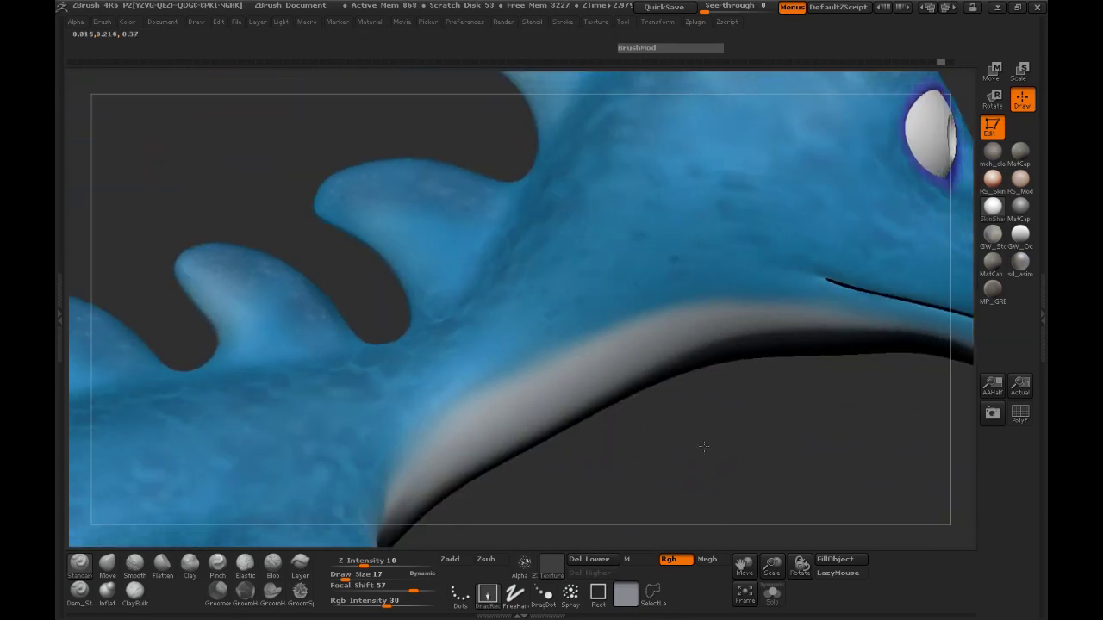
pyautogui.press('space')
pyautogui.moveTo(499, 464); pyautogui.dragTo(519, 332)
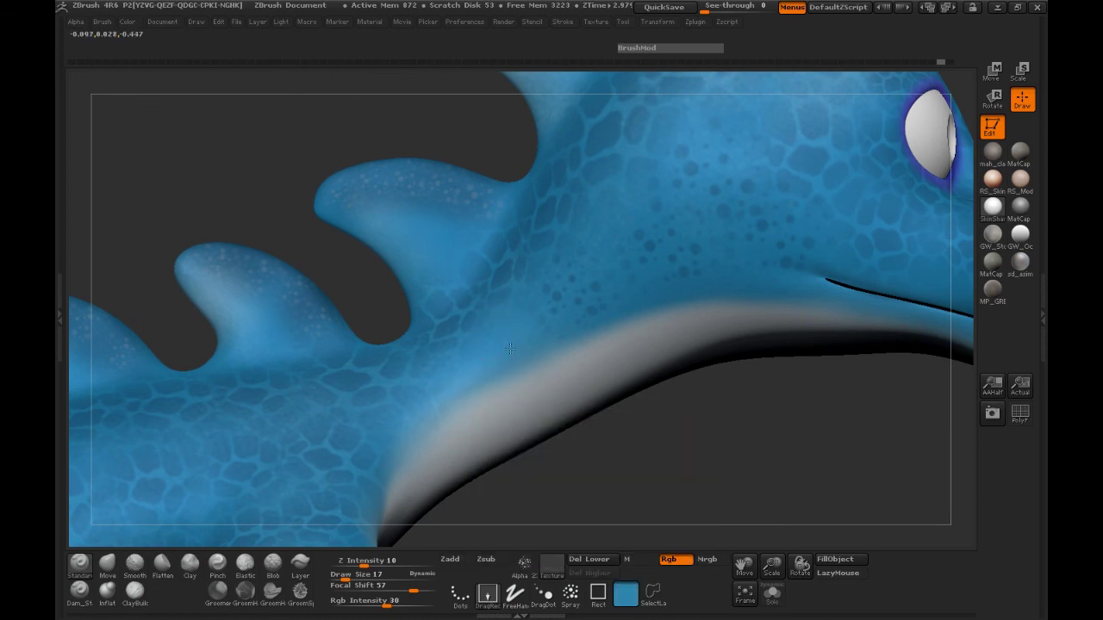
pyautogui.press('space')
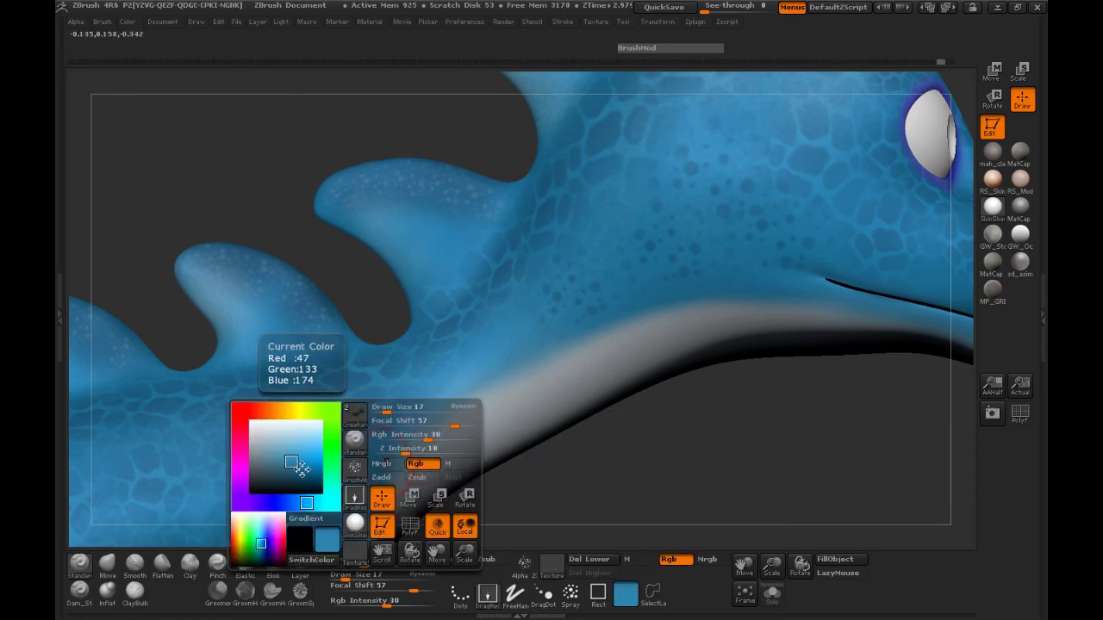
pyautogui.moveTo(298, 466); pyautogui.dragTo(307, 474)
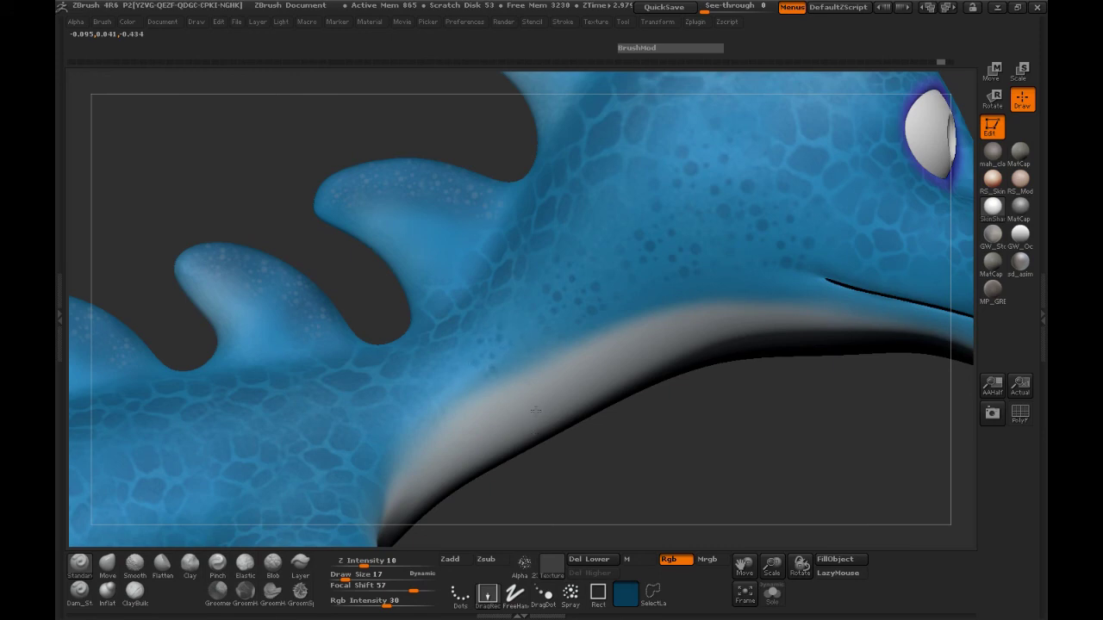
pyautogui.moveTo(586, 431); pyautogui.dragTo(657, 424)
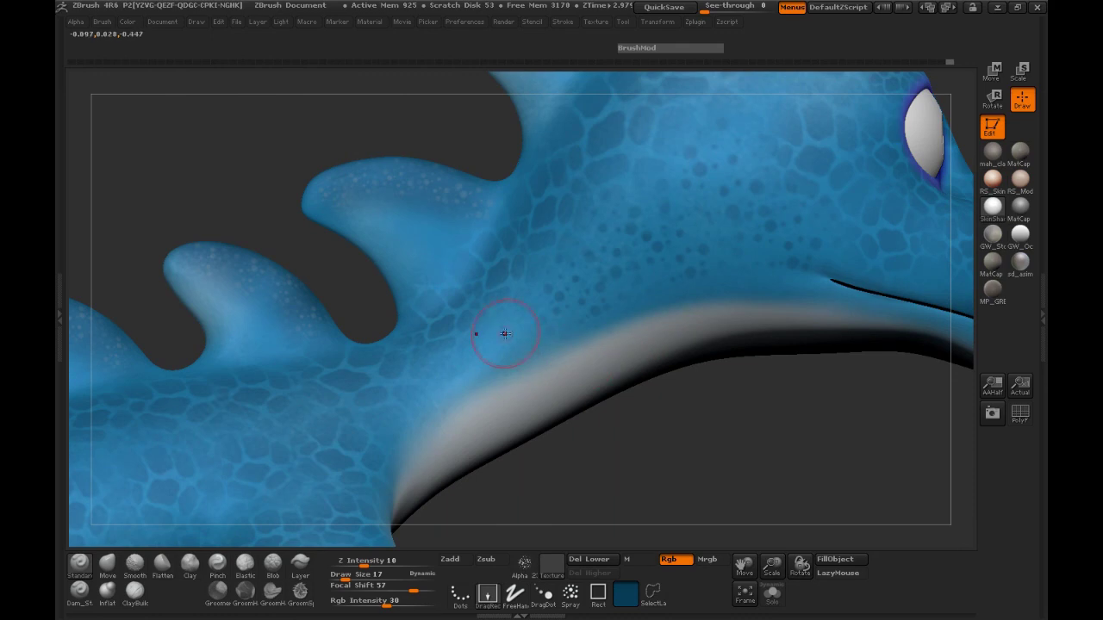
pyautogui.moveTo(635, 431)
pyautogui.mouseDown()
pyautogui.moveTo(719, 436)
pyautogui.moveTo(710, 405)
pyautogui.mouseUp()
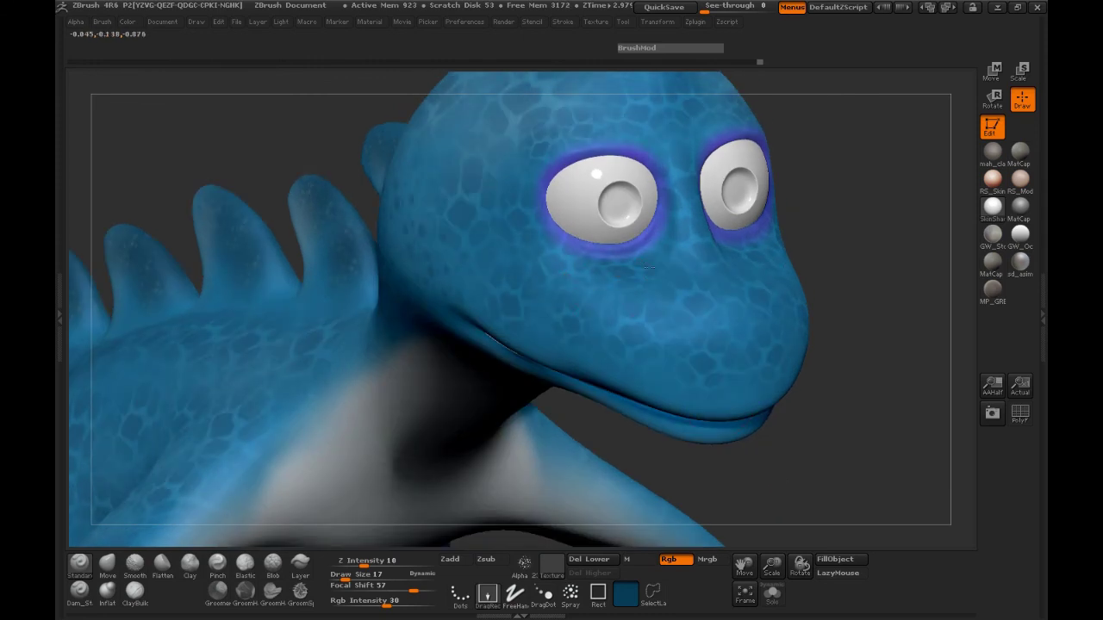
pyautogui.moveTo(844, 360); pyautogui.dragTo(678, 210)
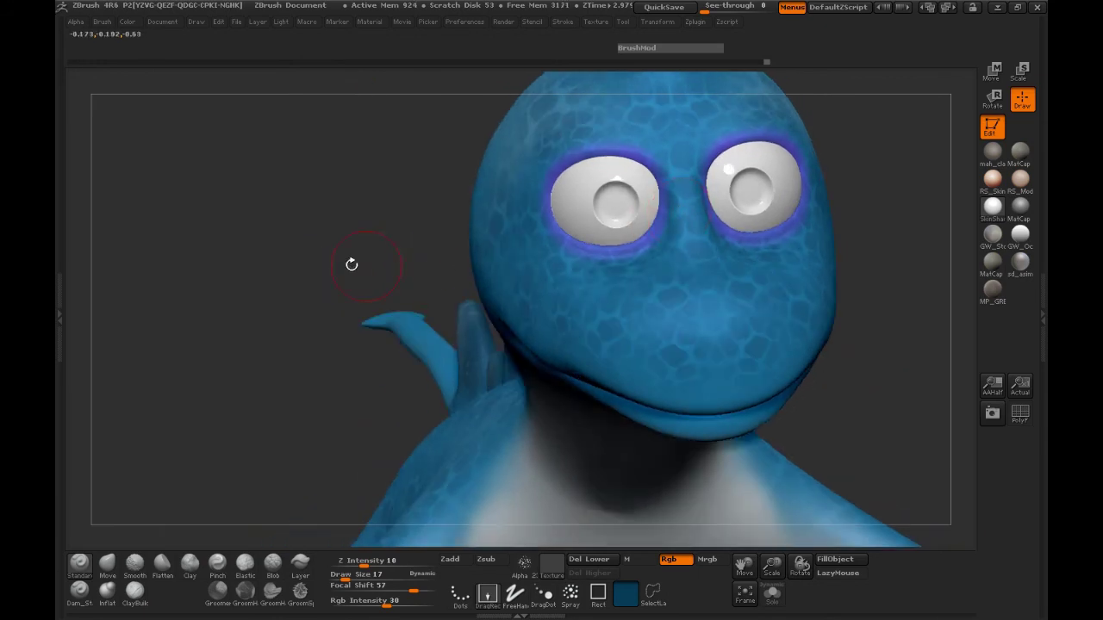
pyautogui.moveTo(352, 263); pyautogui.dragTo(348, 234)
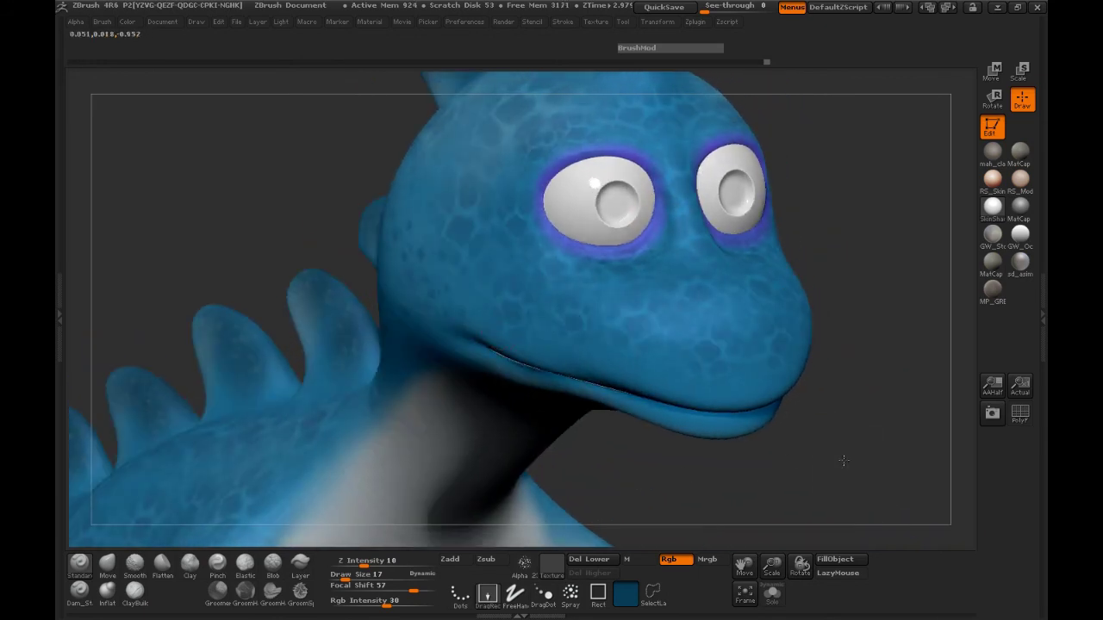
pyautogui.moveTo(841, 462); pyautogui.dragTo(763, 463)
pyautogui.moveTo(773, 564); pyautogui.dragTo(623, 552)
pyautogui.keyDown('alt'); pyautogui.moveTo(680, 437); pyautogui.dragTo(714, 411); pyautogui.keyUp('alt')
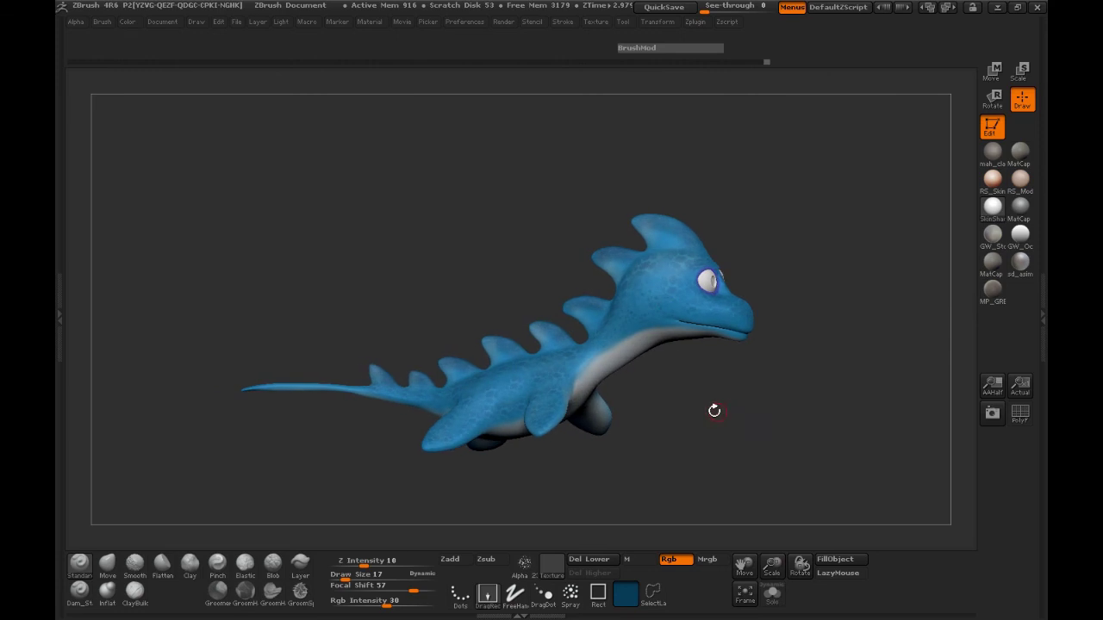
# Save the painted creature tool in the Paint folder as a new file named CreaturePainting3.ZTL
pyautogui.click(623, 23)
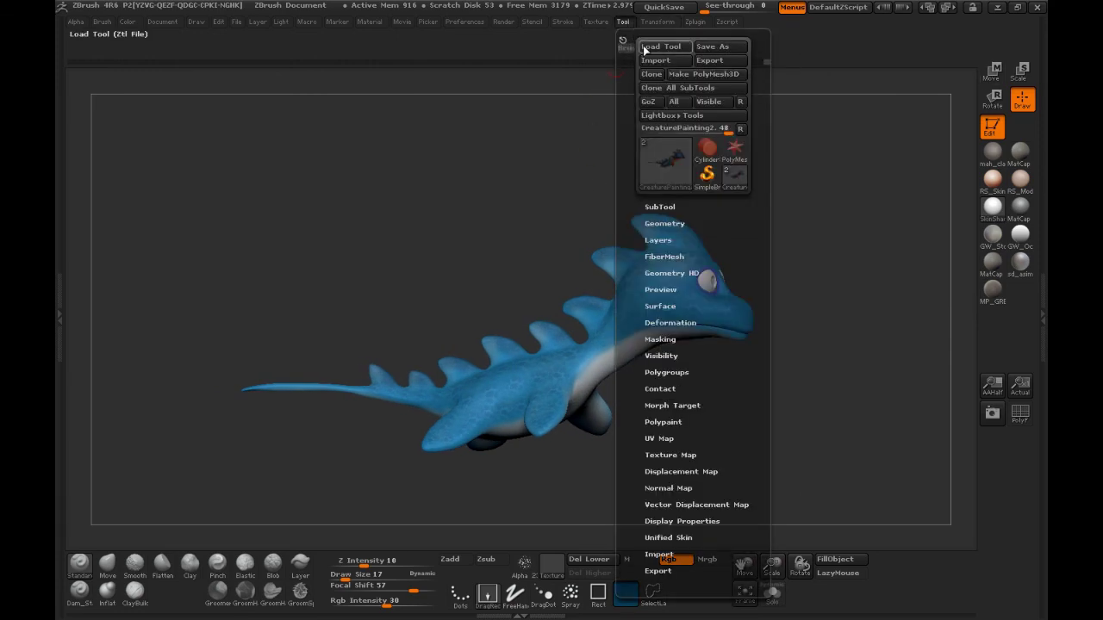
pyautogui.click(716, 47)
pyautogui.doubleClick(216, 133)
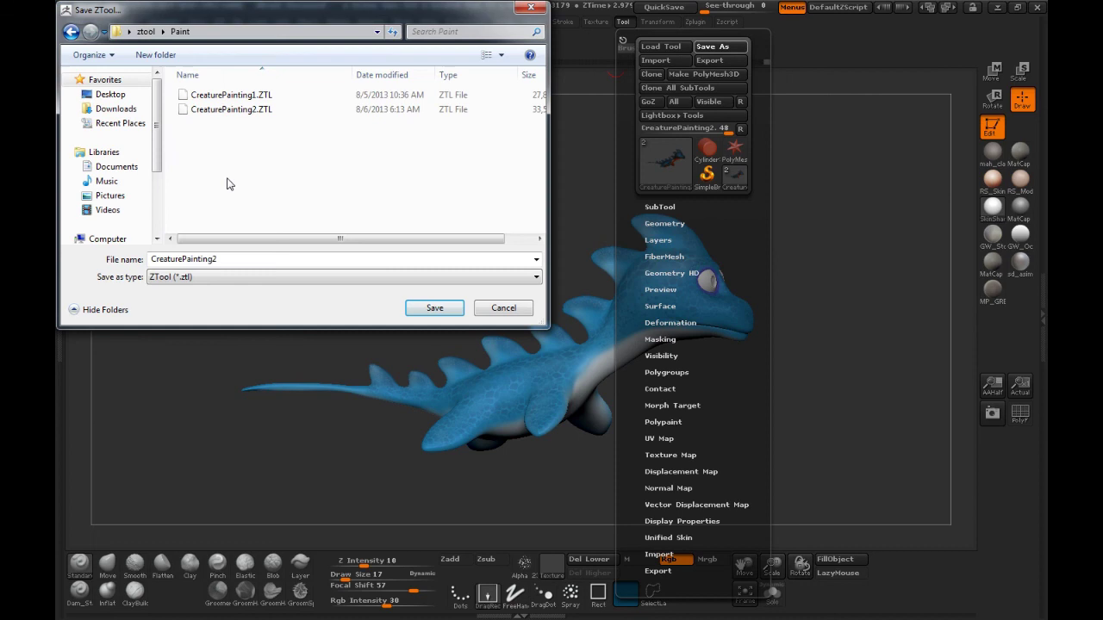
pyautogui.click(245, 114)
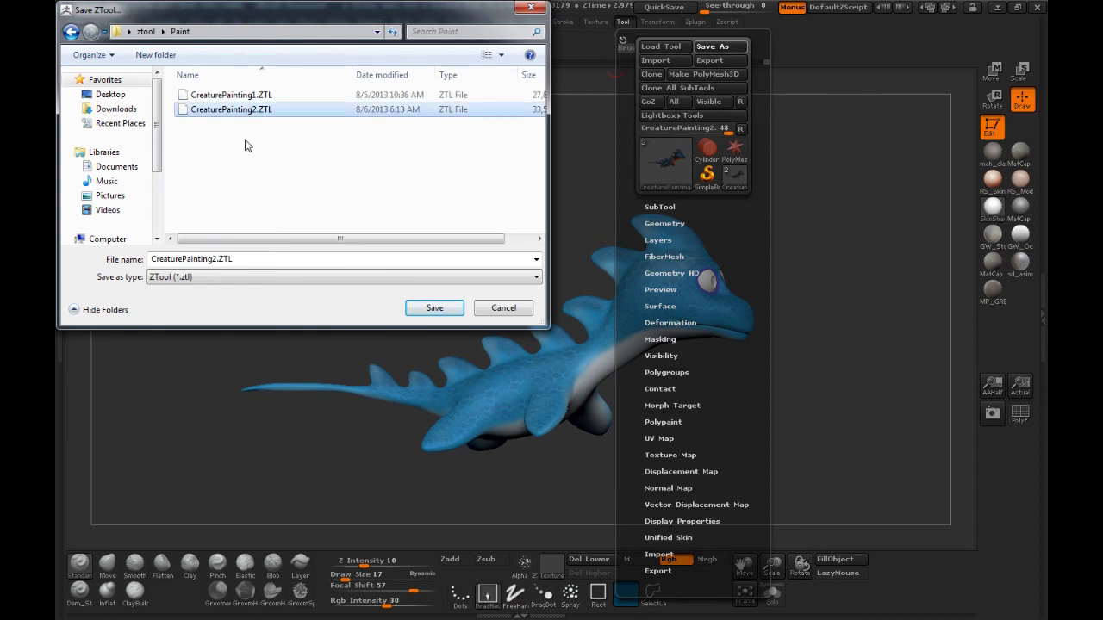
pyautogui.click(271, 262)
pyautogui.click(271, 262)
pyautogui.press('BackSpace')
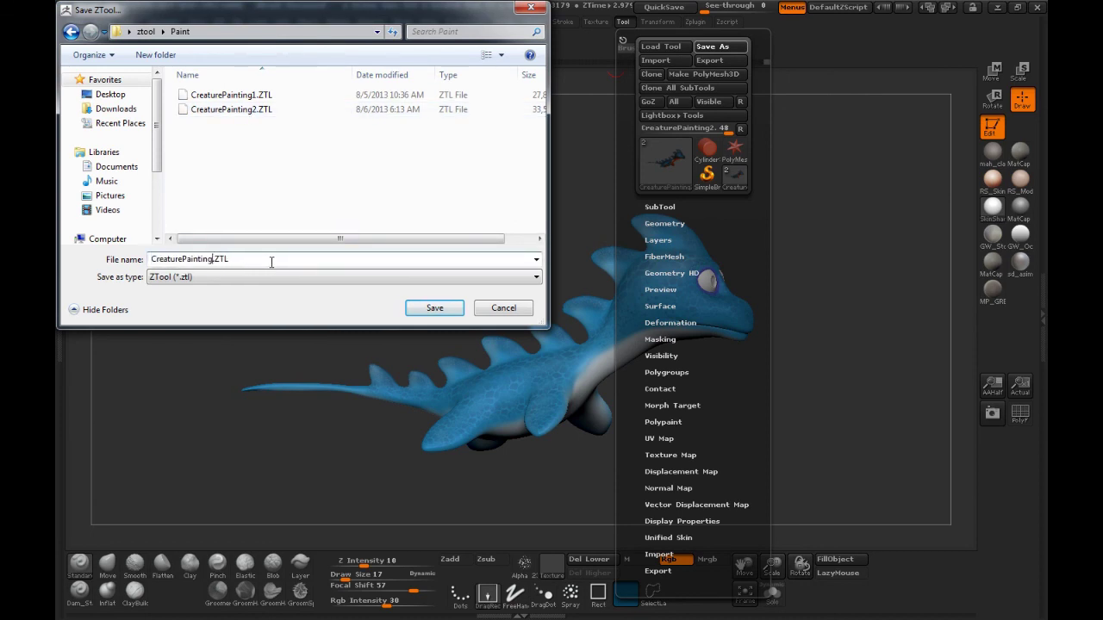
pyautogui.press('Return')
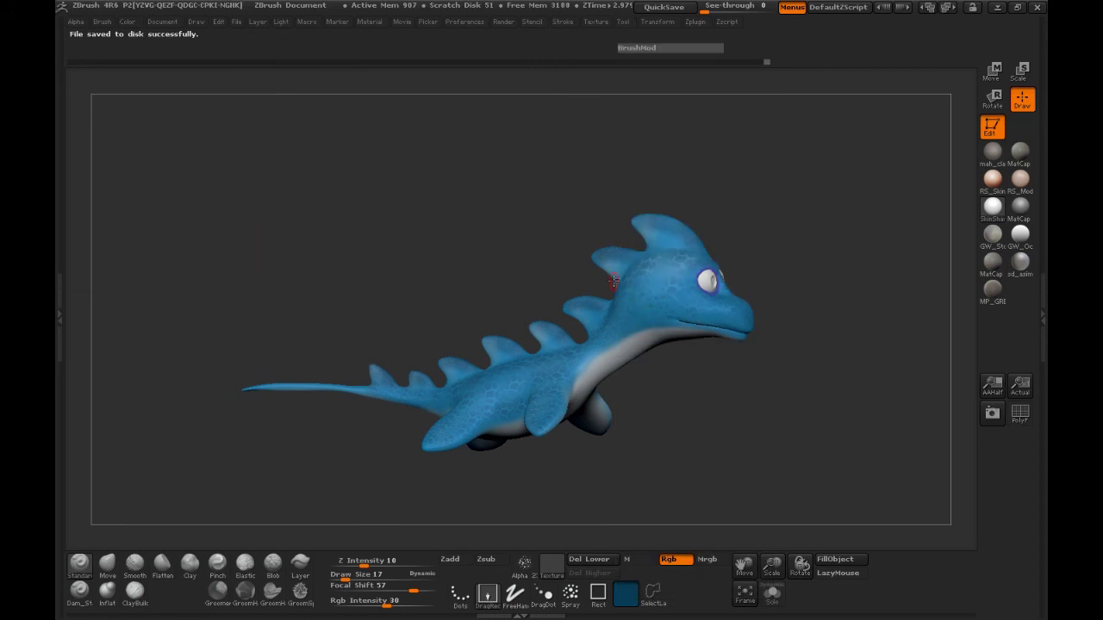
pyautogui.moveTo(440, 275); pyautogui.dragTo(427, 270)
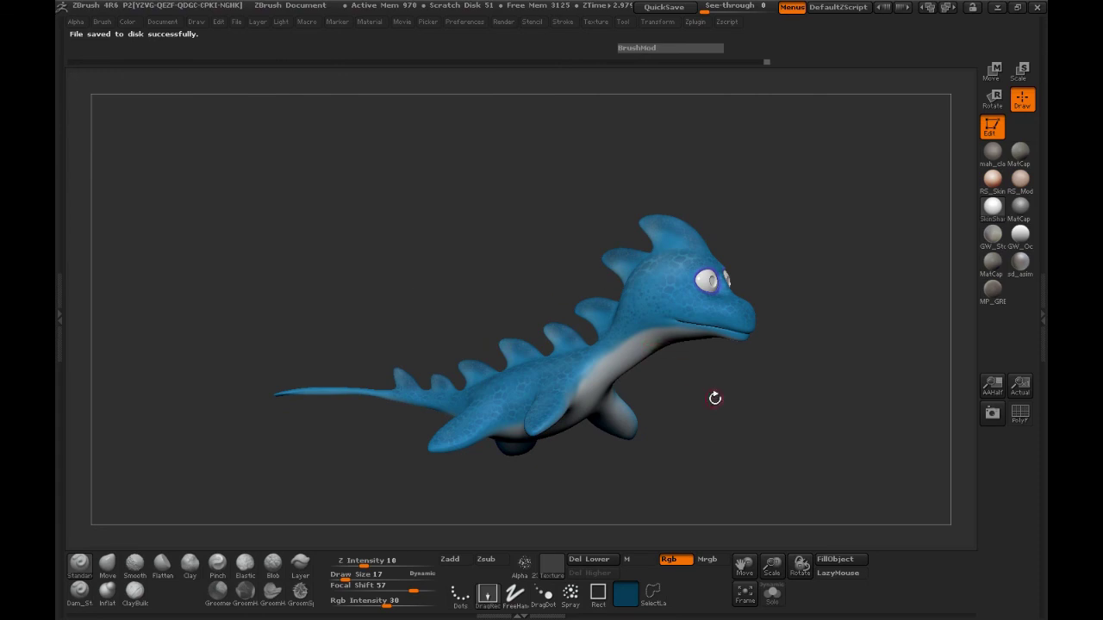
pyautogui.moveTo(715, 397); pyautogui.dragTo(483, 268)
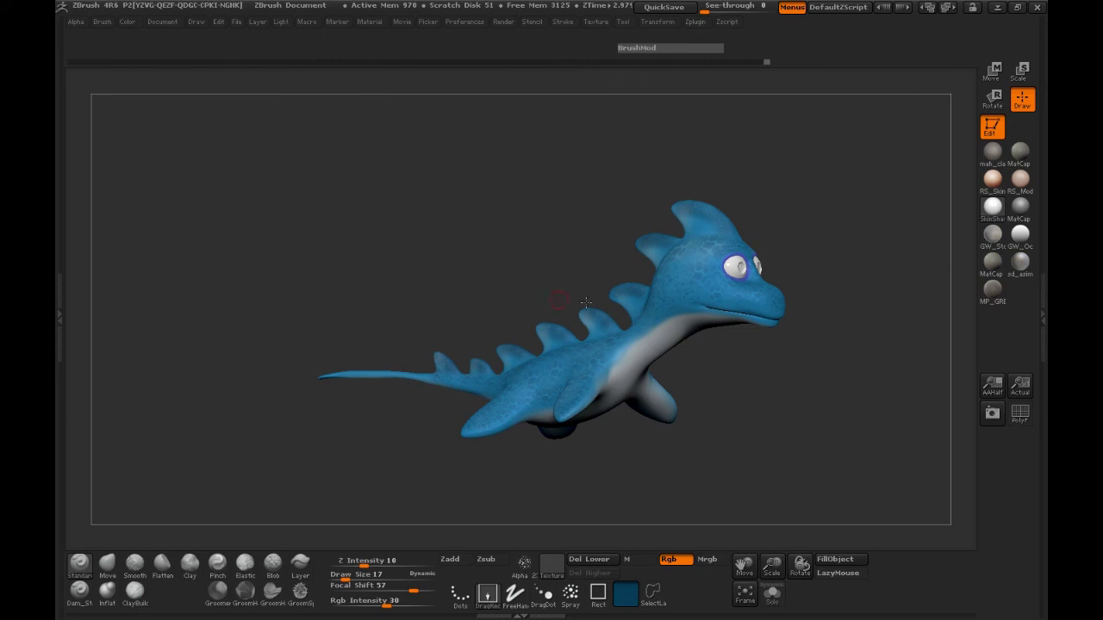
pyautogui.moveTo(451, 284); pyautogui.dragTo(552, 327)
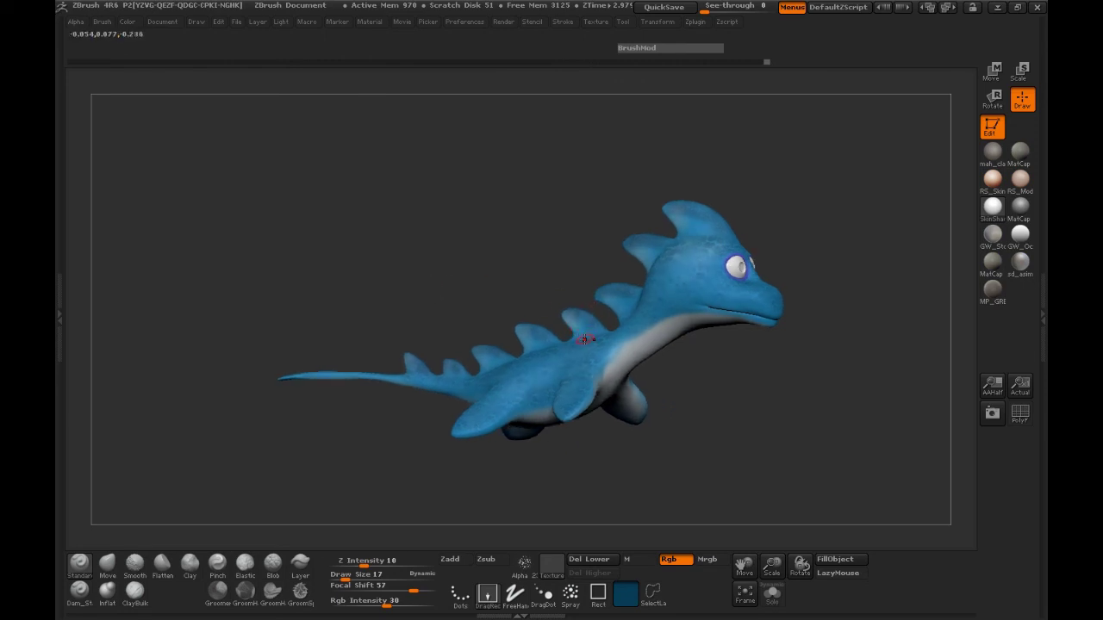
pyautogui.moveTo(388, 271); pyautogui.dragTo(424, 274)
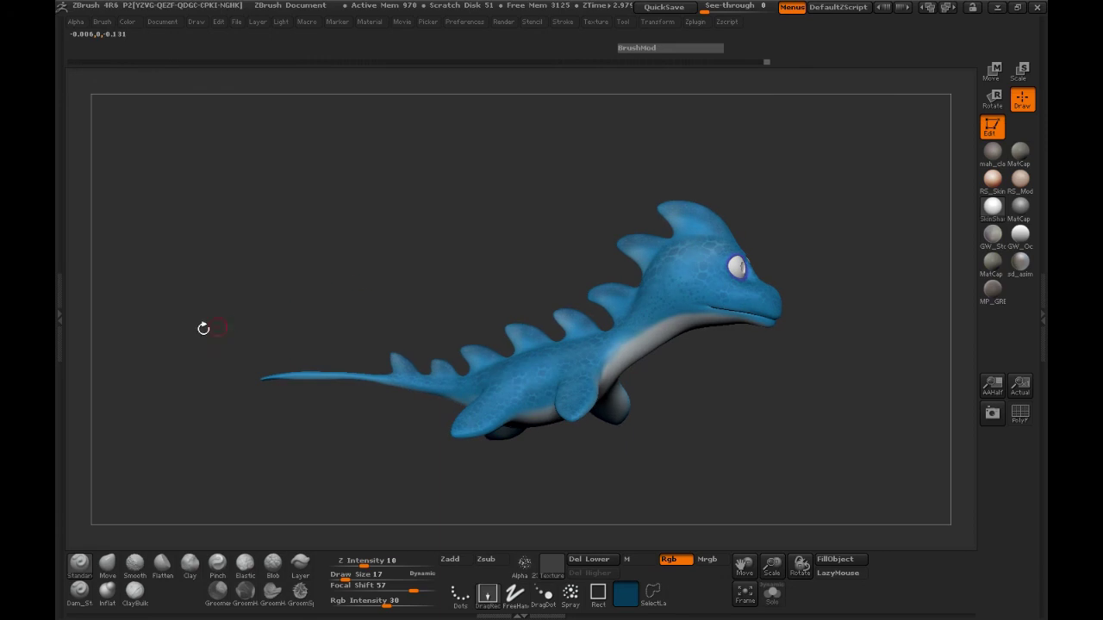
pyautogui.click(59, 313)
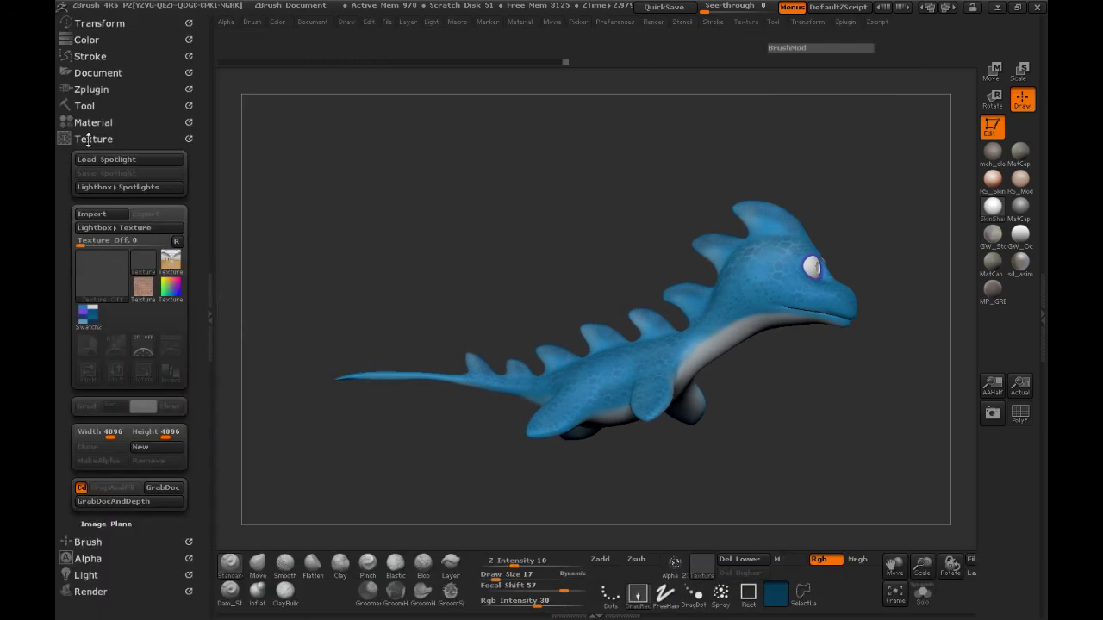
pyautogui.click(90, 139)
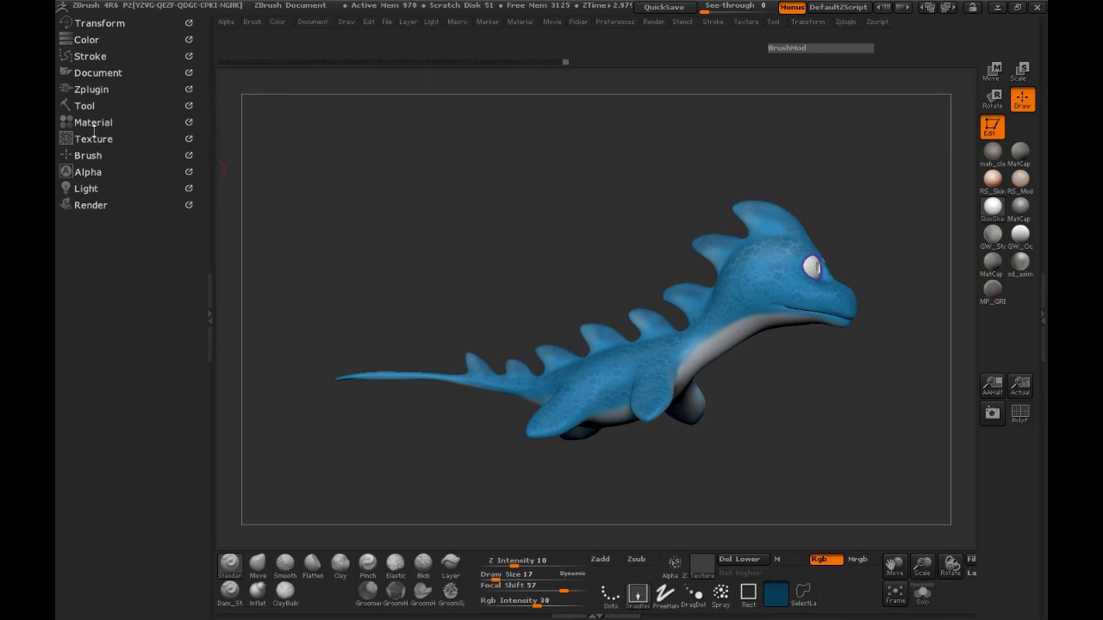
pyautogui.click(210, 255)
# Set the current colour to white and create a new 4096 by 4096 texture filled with it
pyautogui.click(595, 22)
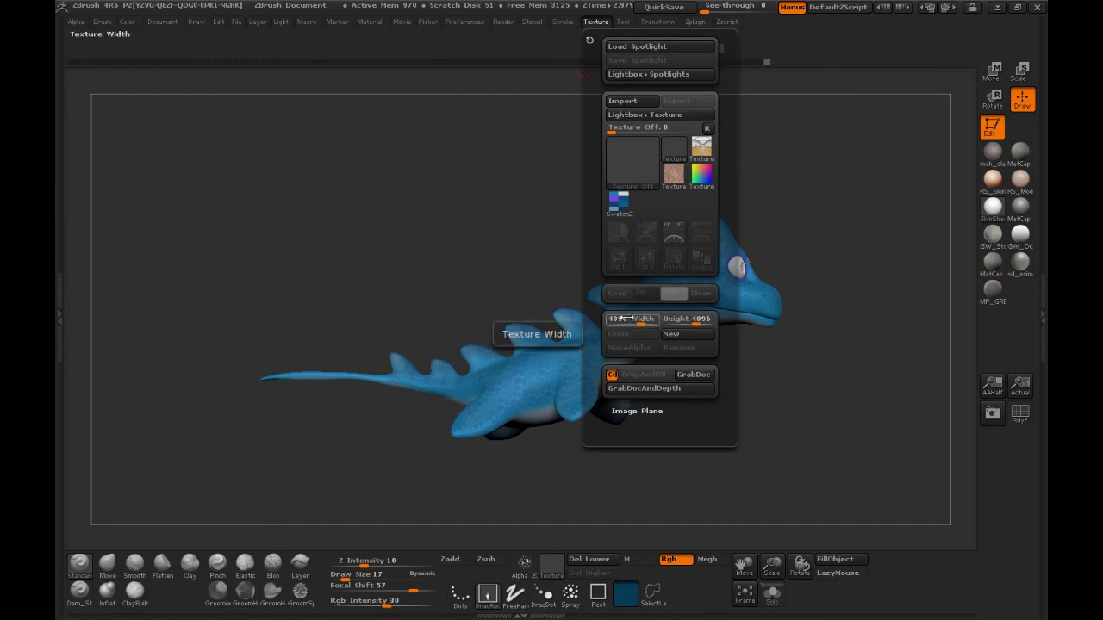
pyautogui.press('space')
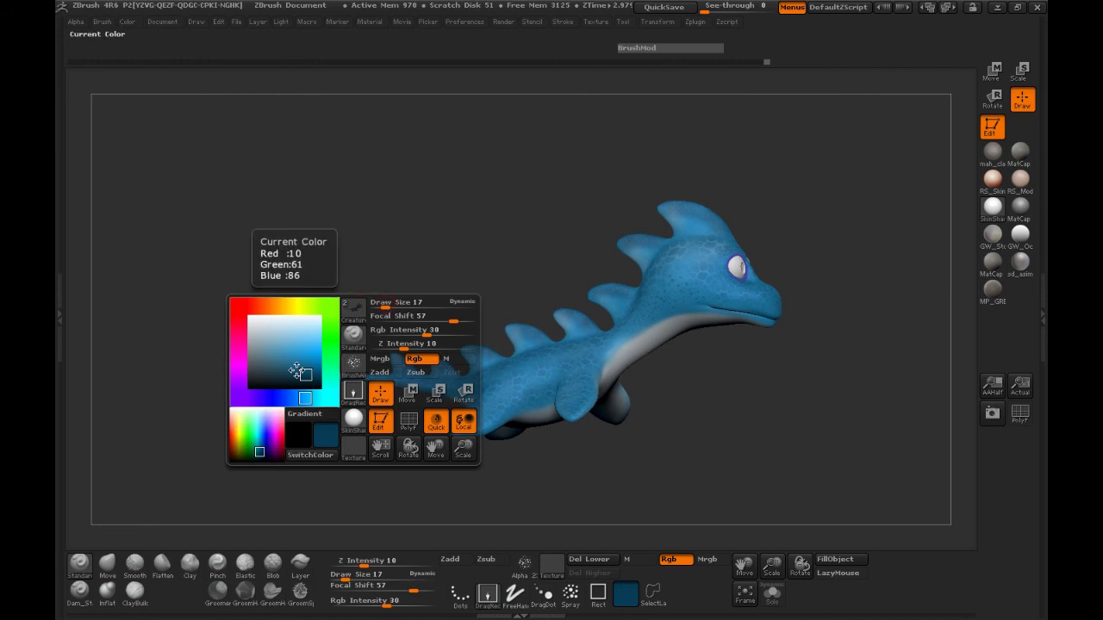
pyautogui.moveTo(296, 372); pyautogui.dragTo(236, 316)
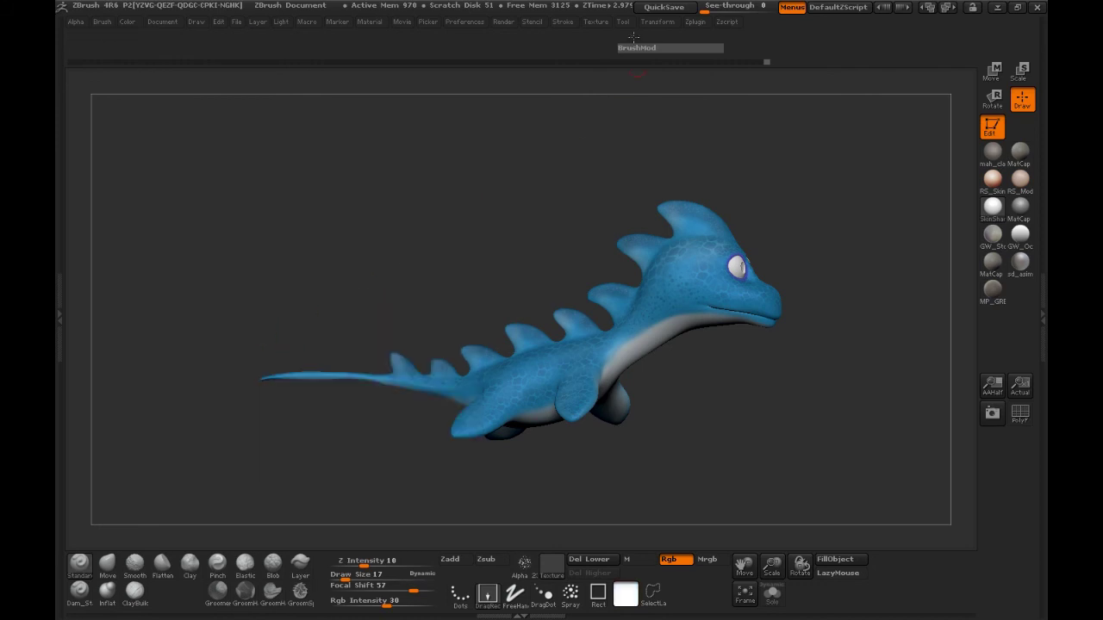
pyautogui.click(598, 23)
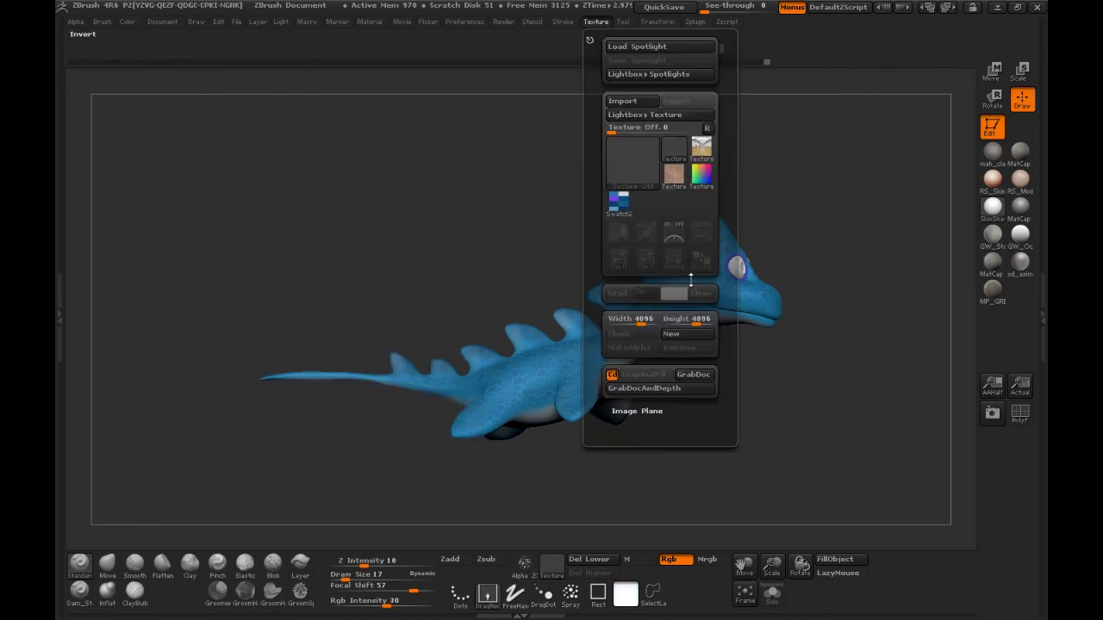
pyautogui.click(695, 339)
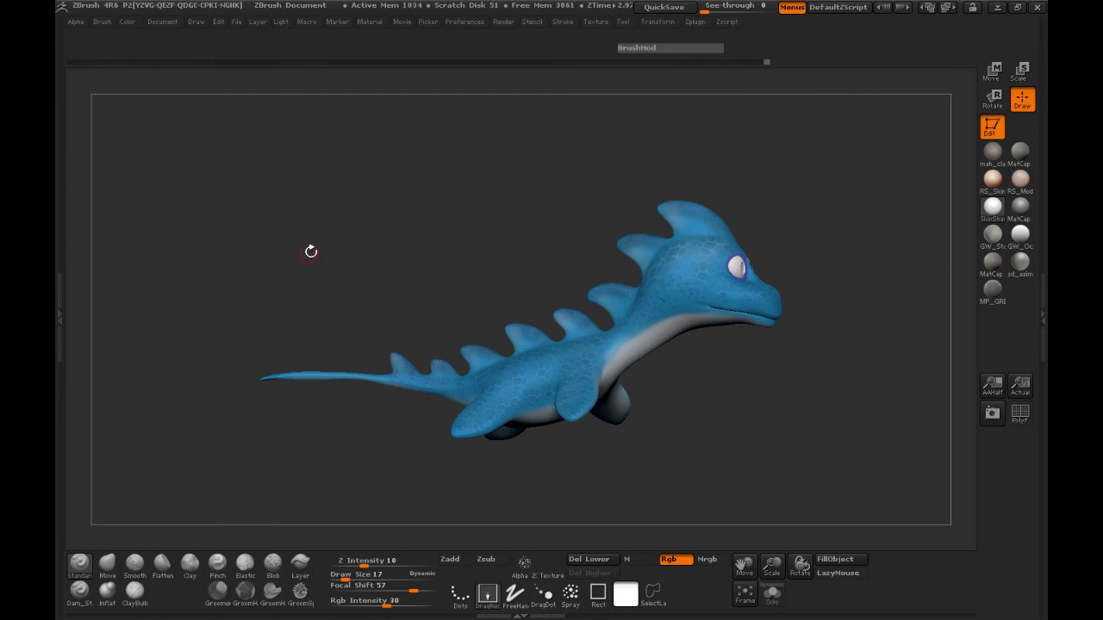
# Set the creature's UV map size to 4096
pyautogui.click(62, 272)
pyautogui.click(85, 105)
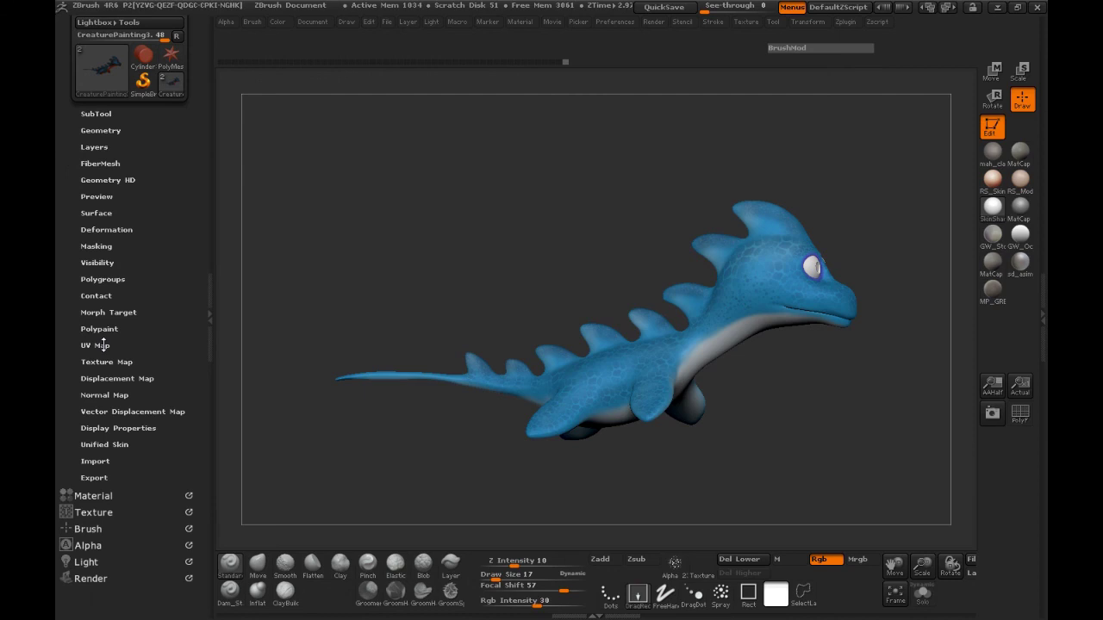
pyautogui.click(103, 344)
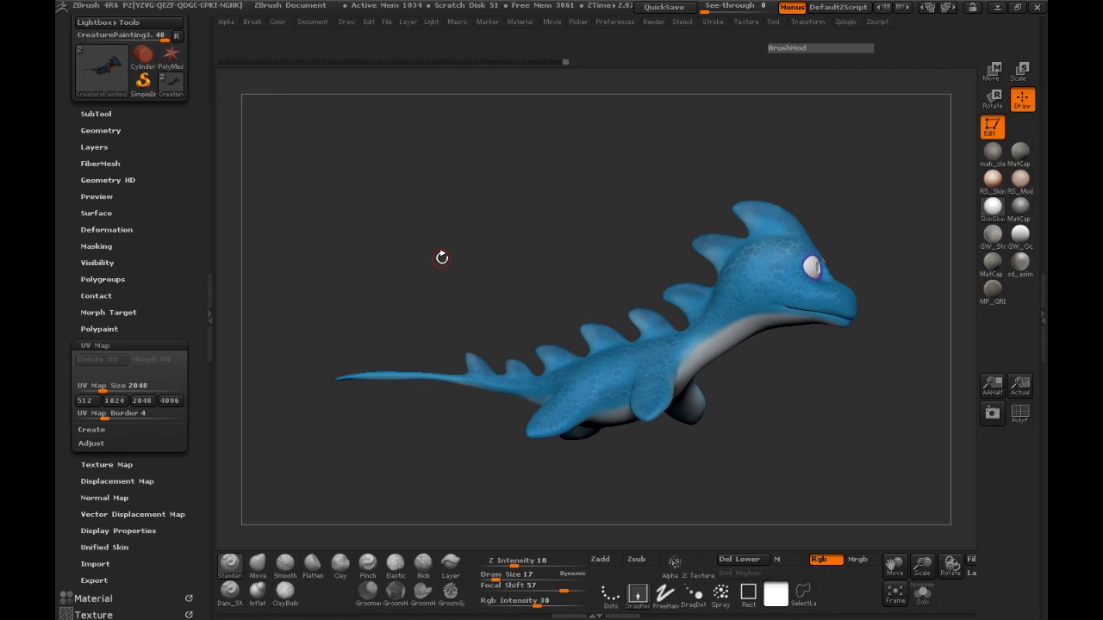
pyautogui.click(170, 401)
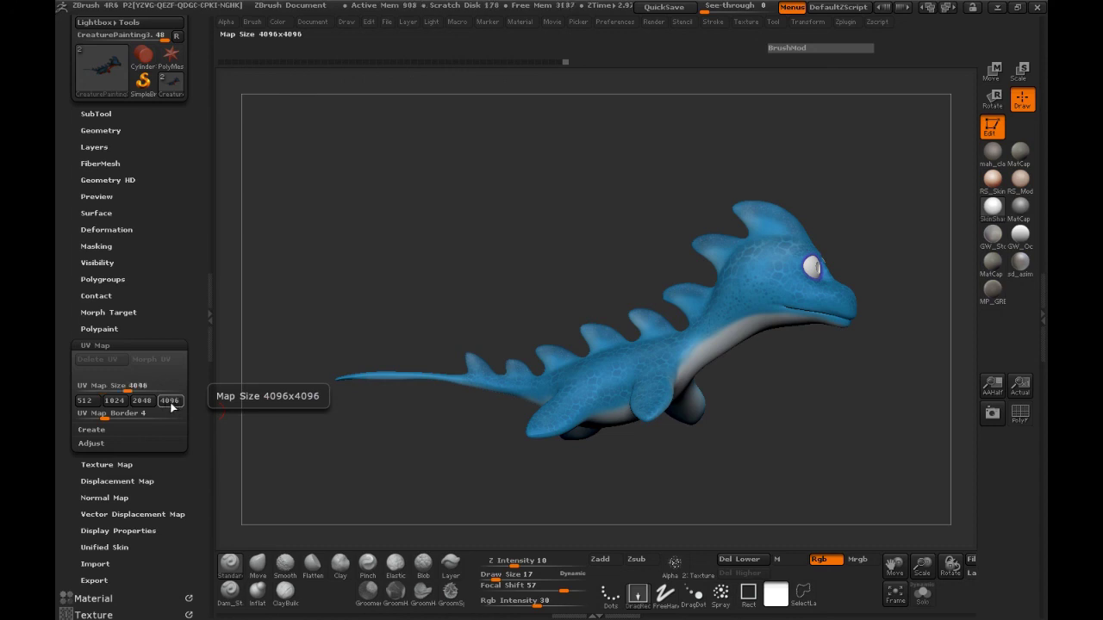
# Create GUVTiles UVs for the creature at a lower subdivision level and return to the highest level
pyautogui.click(113, 433)
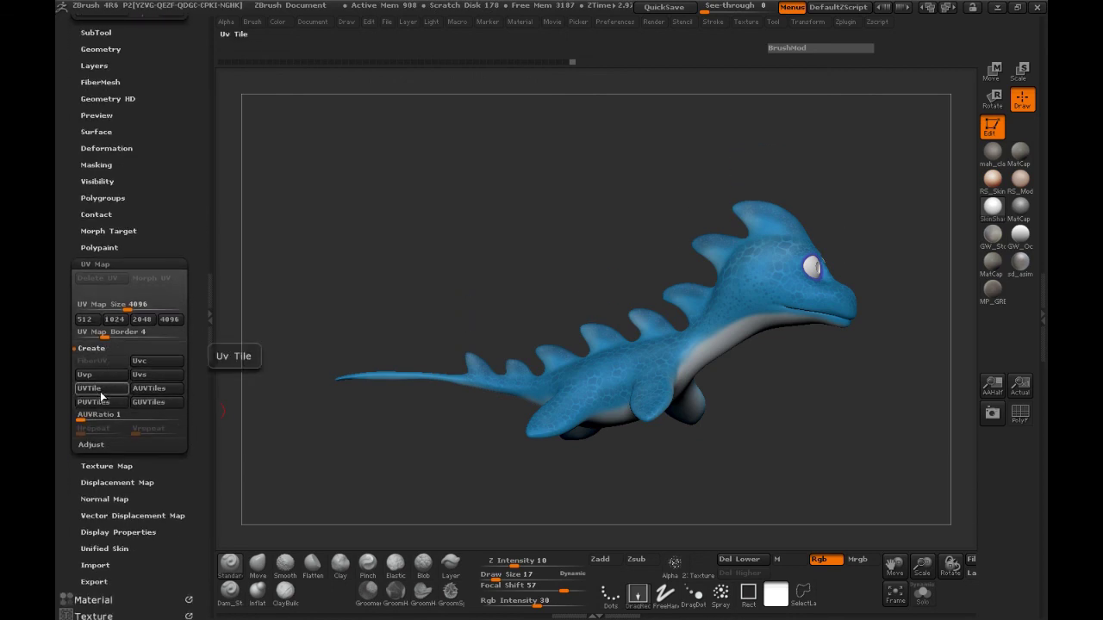
pyautogui.click(150, 405)
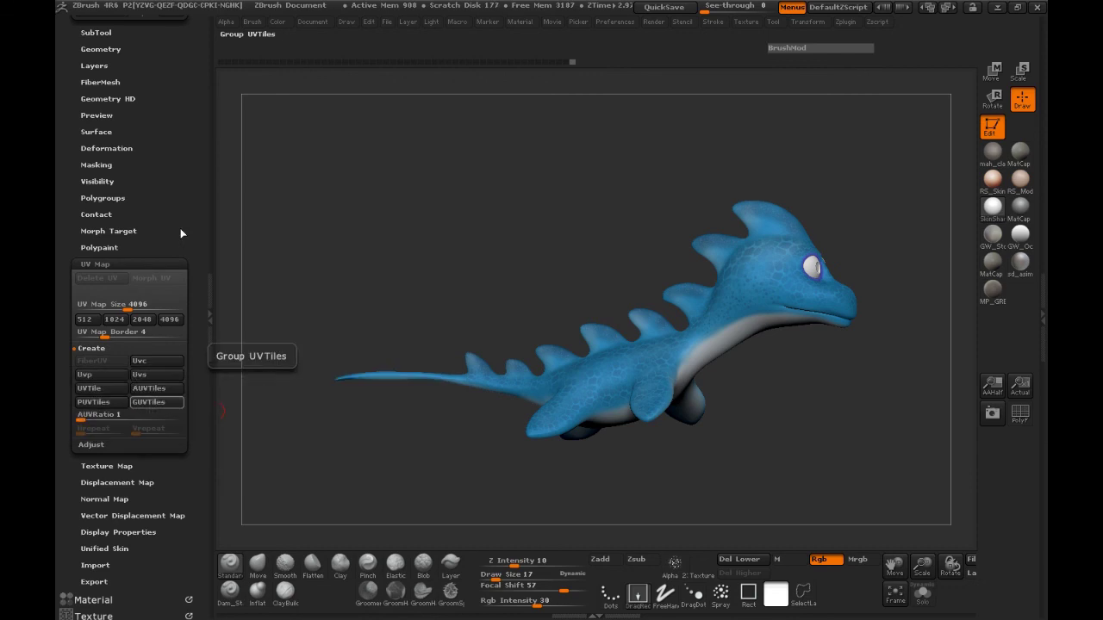
pyautogui.hotkey('shift', 'd')
pyautogui.hotkey('shift', 'd')
pyautogui.hotkey('shift', 'd')
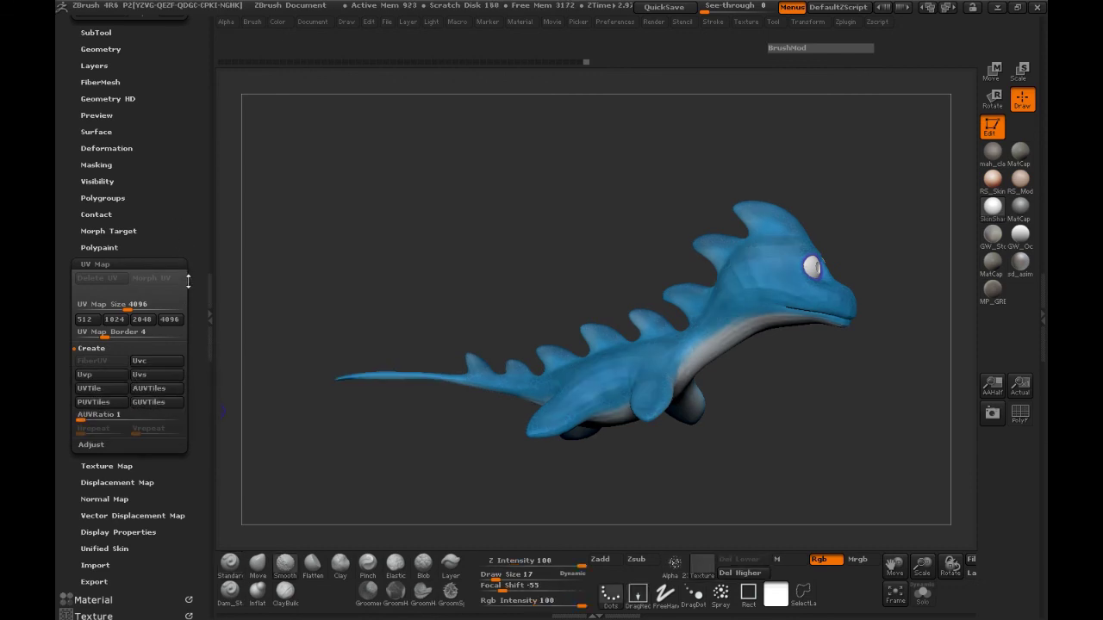
pyautogui.click(153, 404)
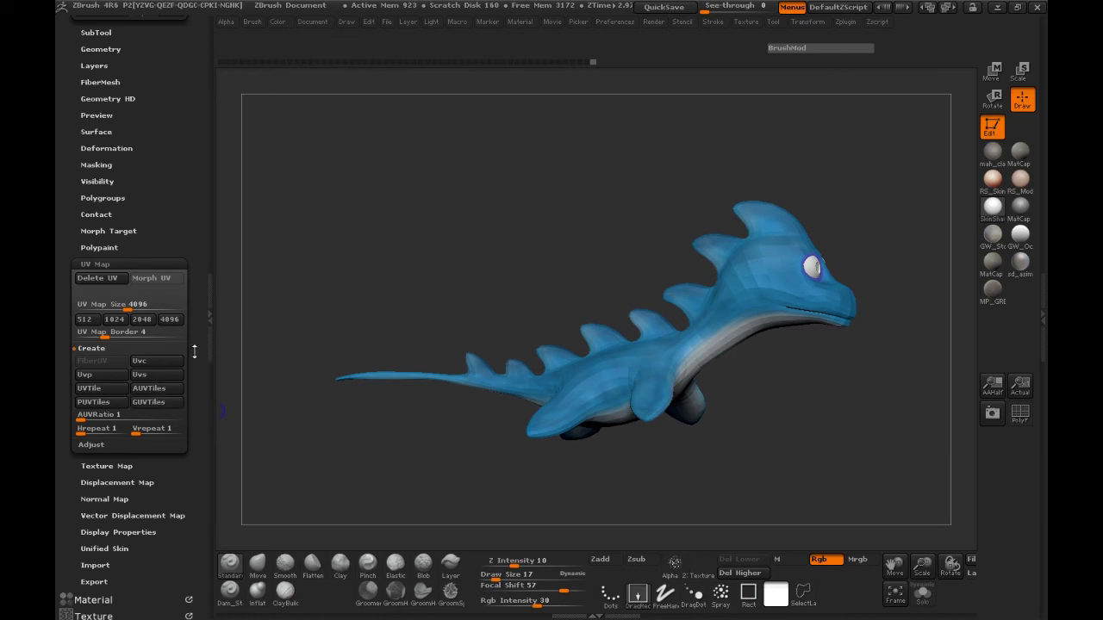
pyautogui.press('d')
pyautogui.press('d')
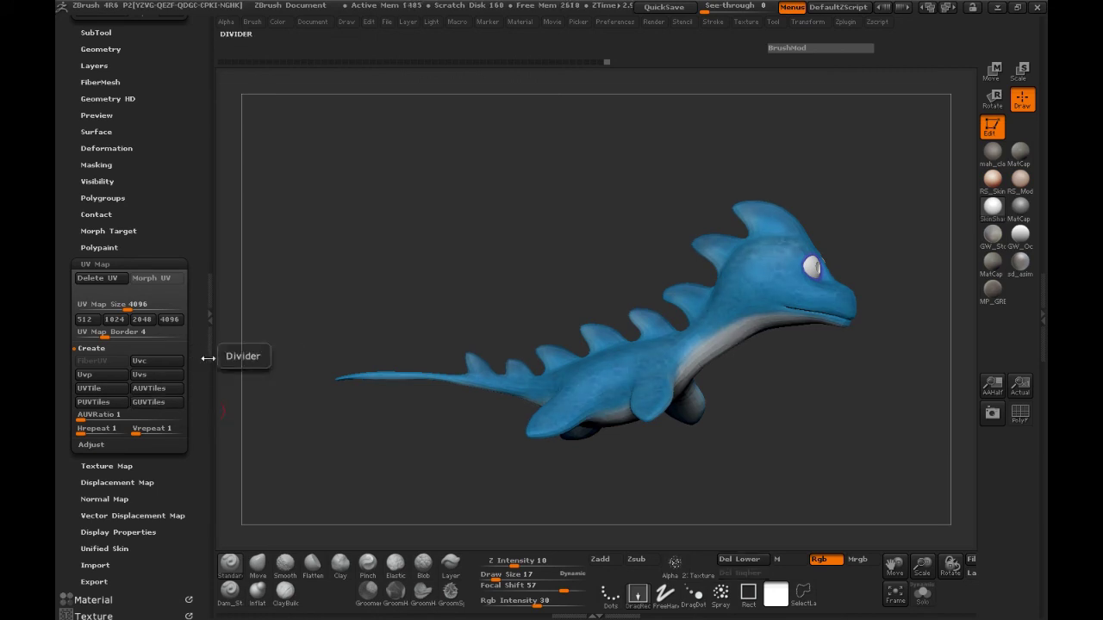
pyautogui.click(96, 264)
pyautogui.click(99, 248)
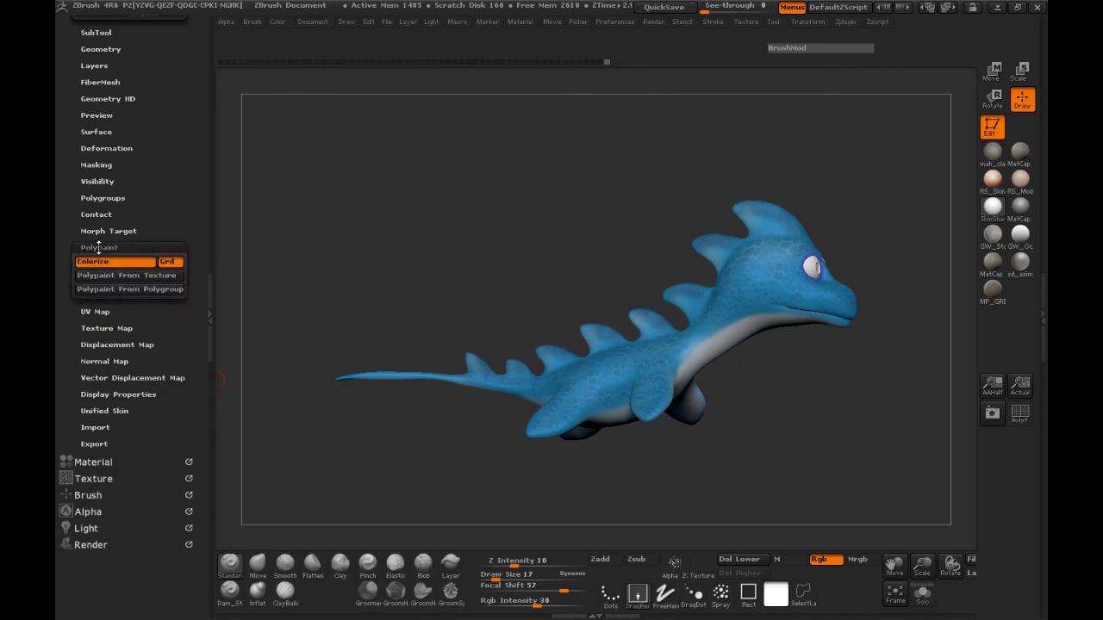
pyautogui.click(99, 248)
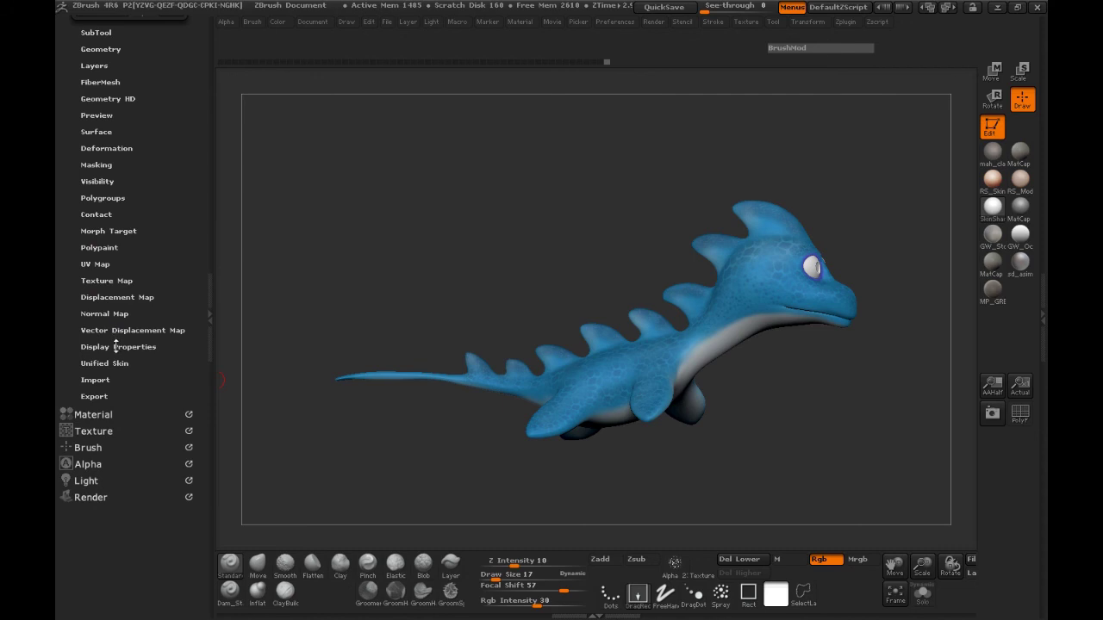
pyautogui.click(99, 248)
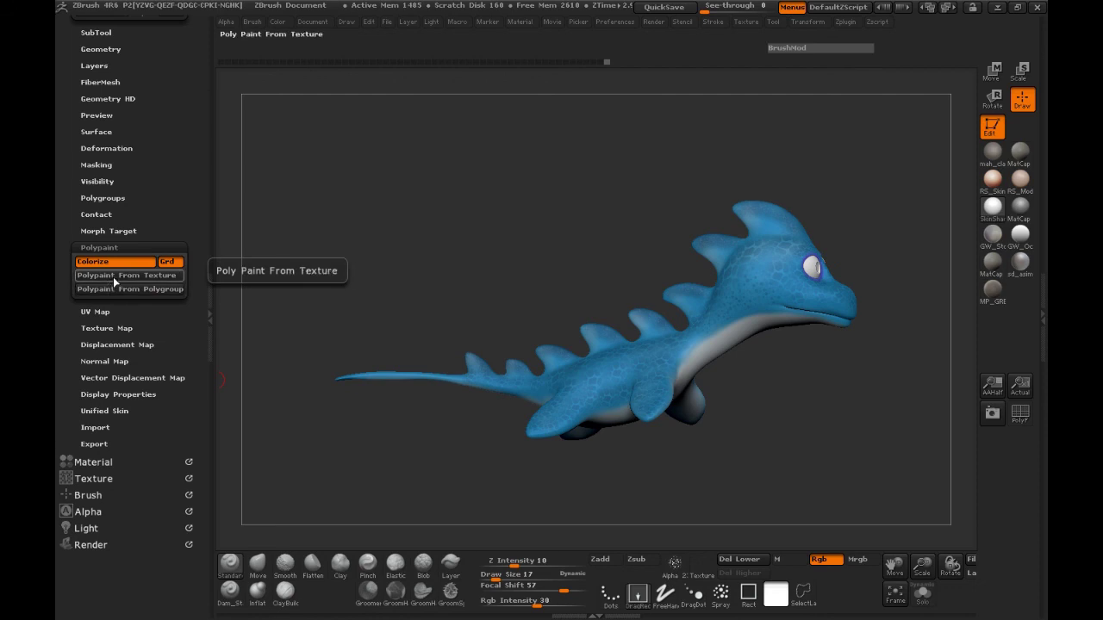
pyautogui.click(104, 247)
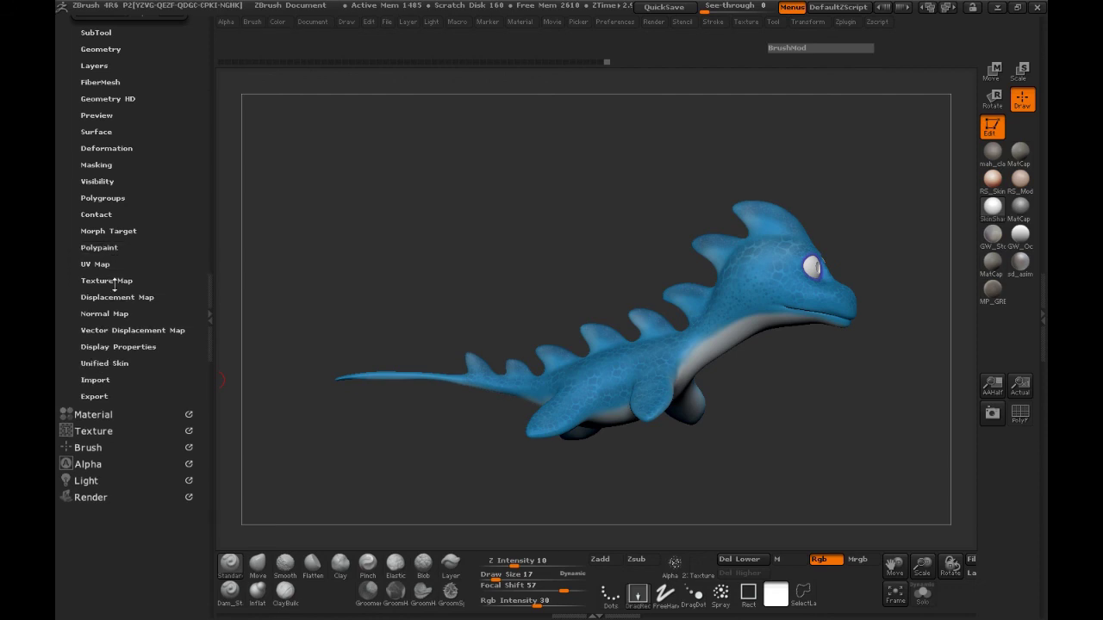
pyautogui.click(111, 347)
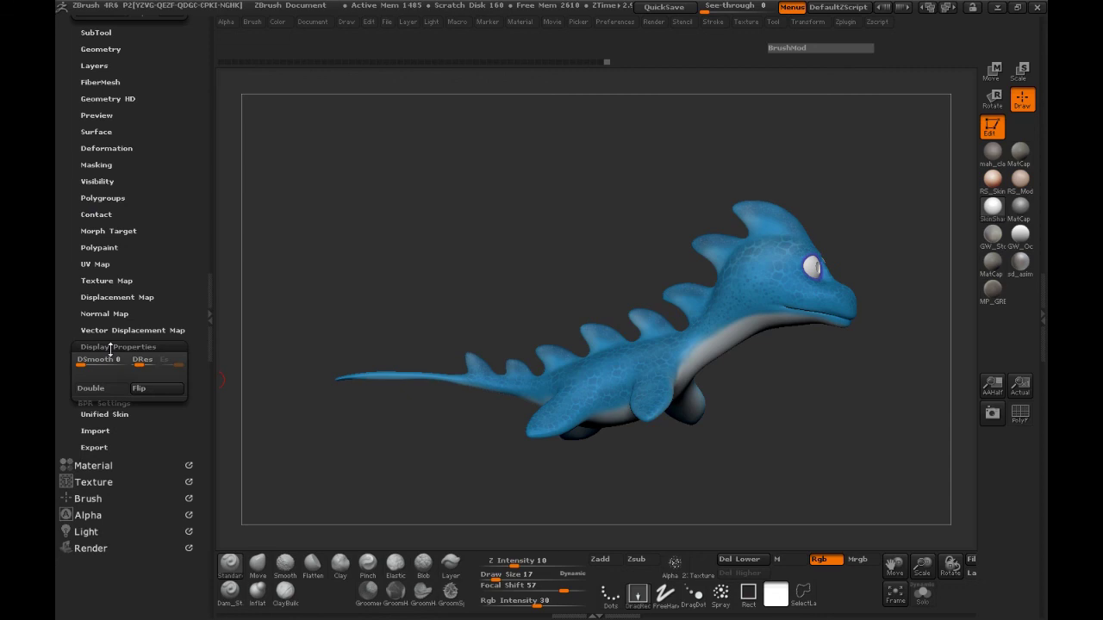
pyautogui.click(112, 346)
pyautogui.click(104, 312)
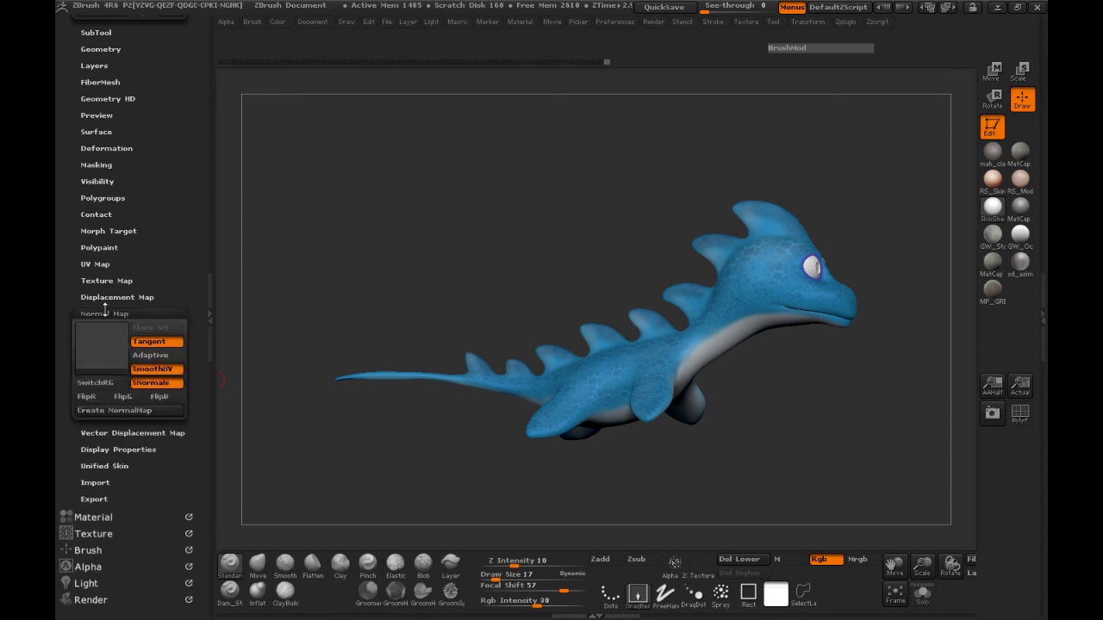
pyautogui.click(104, 312)
pyautogui.click(107, 297)
pyautogui.click(108, 297)
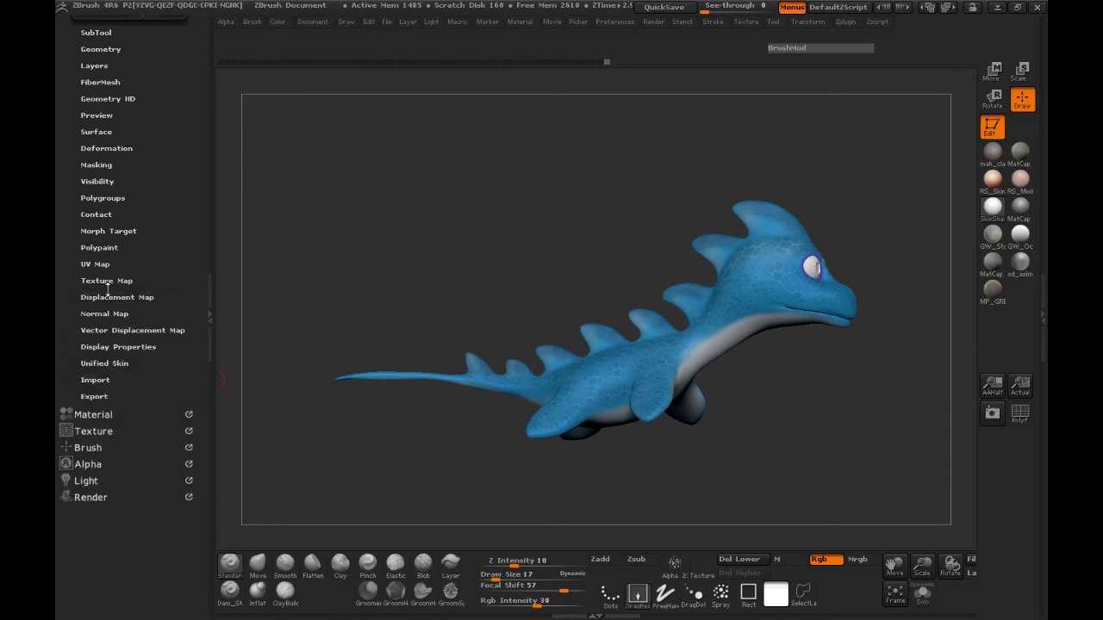
# Generate a texture map for the creature from its polypaint and preview the resulting map
pyautogui.click(106, 280)
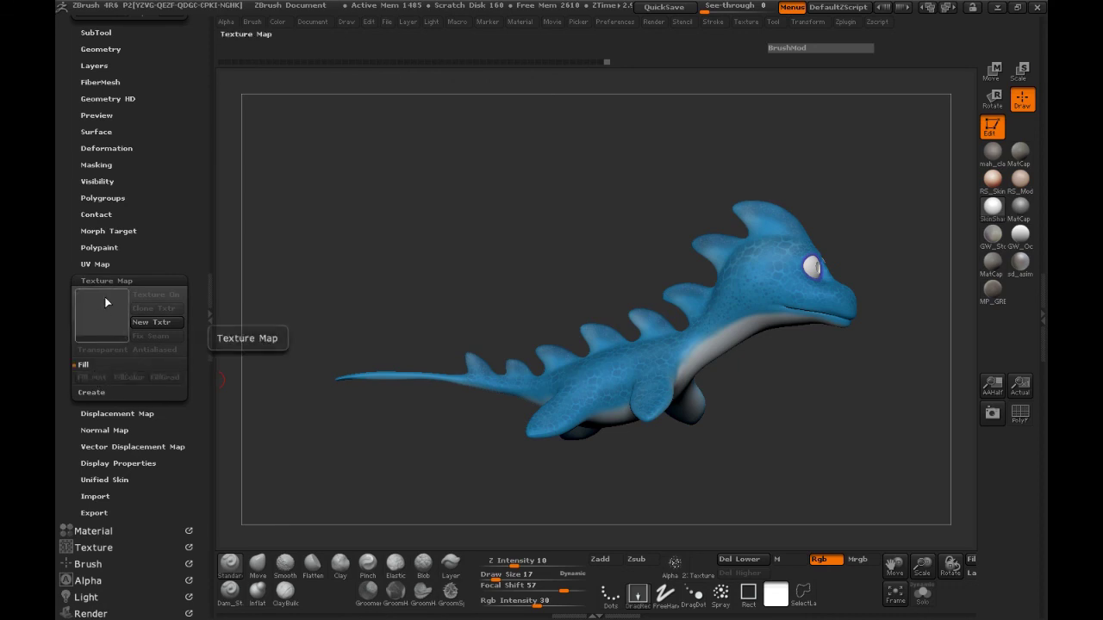
pyautogui.click(93, 392)
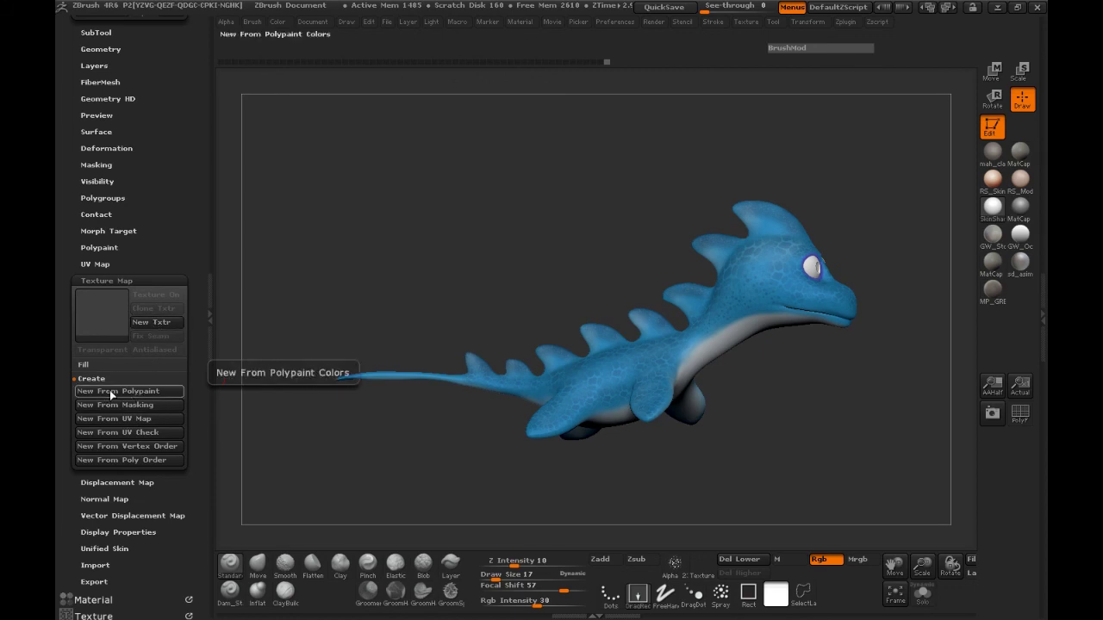
pyautogui.click(144, 391)
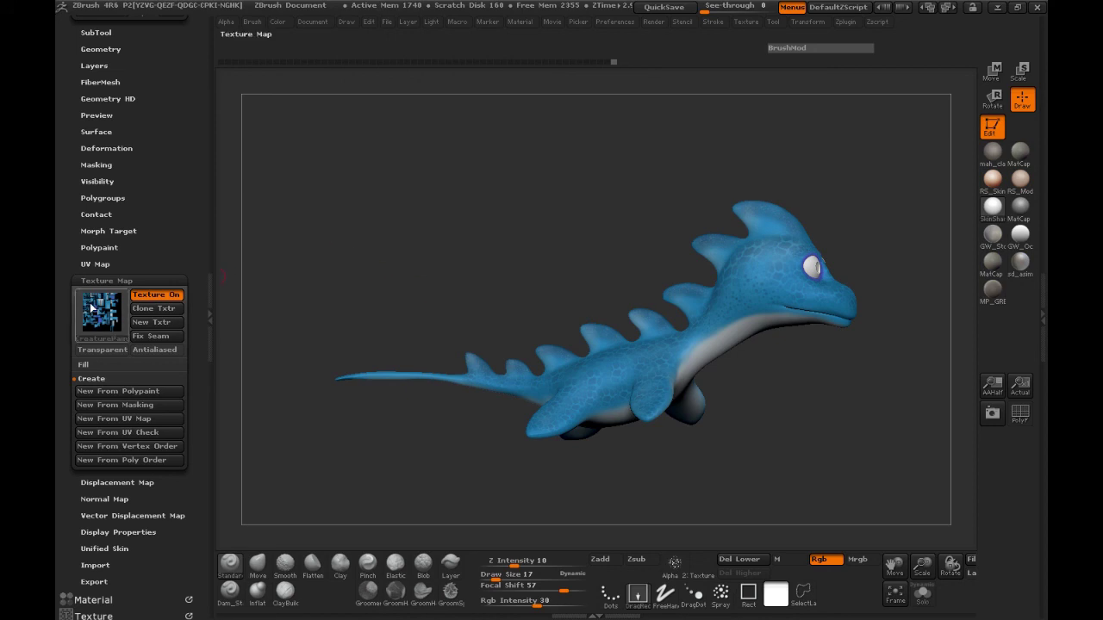
pyautogui.moveTo(96, 303)
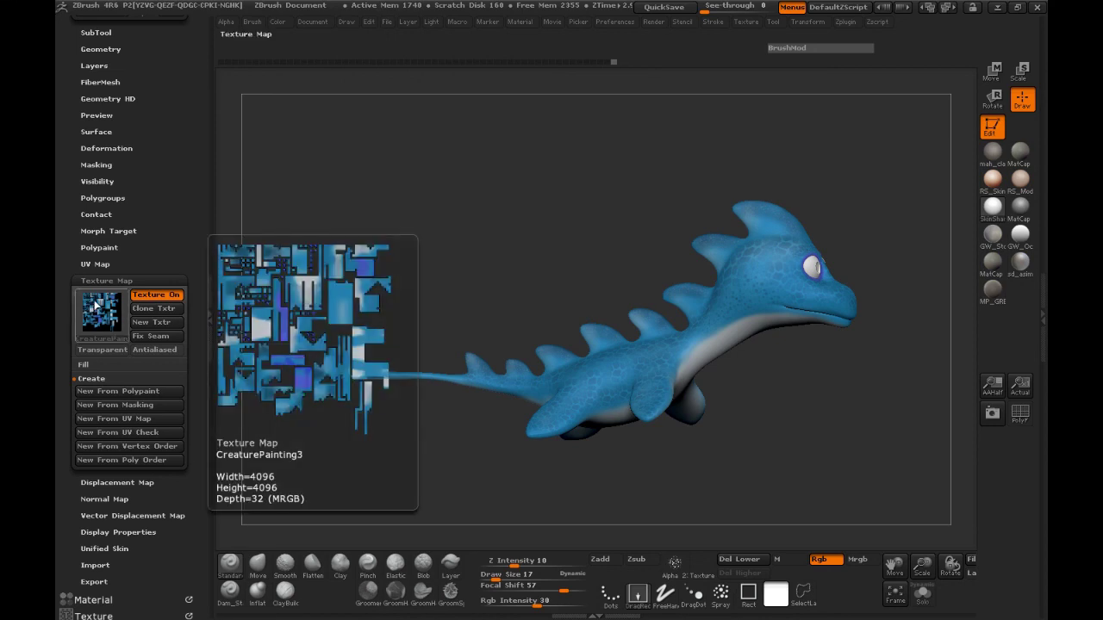
# Clone the creature's texture map into the texture library and flip the copy vertically
pyautogui.click(158, 308)
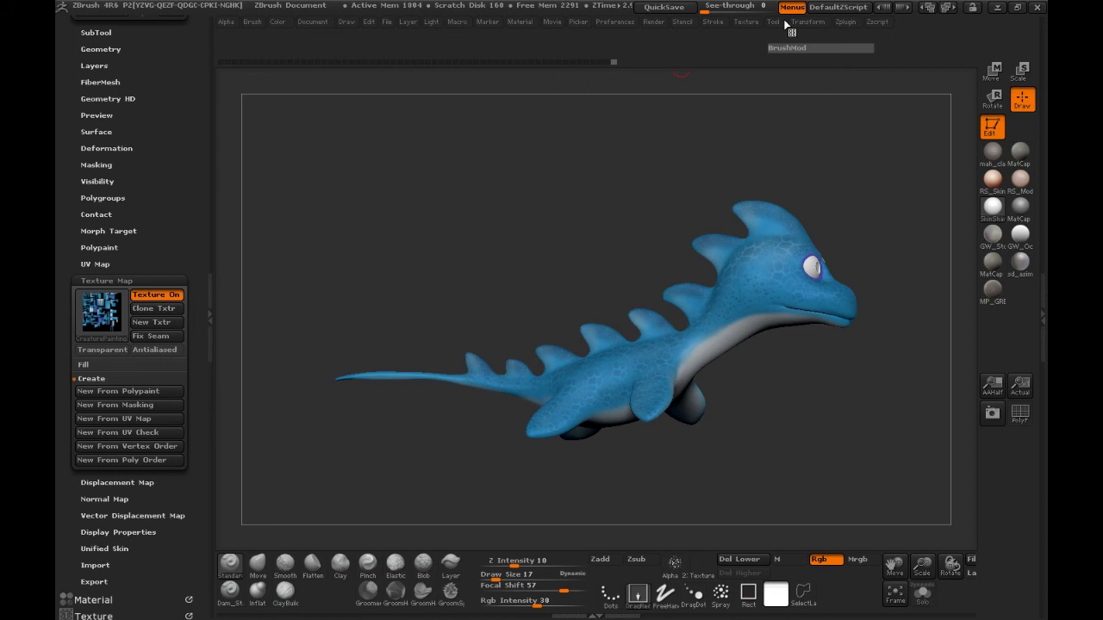
pyautogui.click(745, 22)
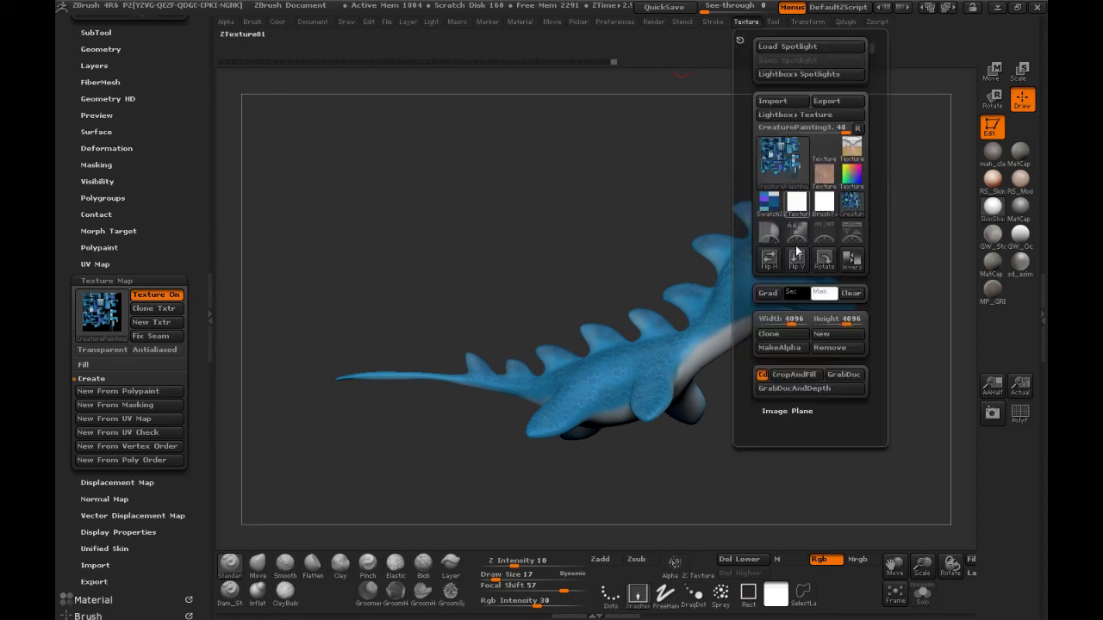
pyautogui.click(797, 267)
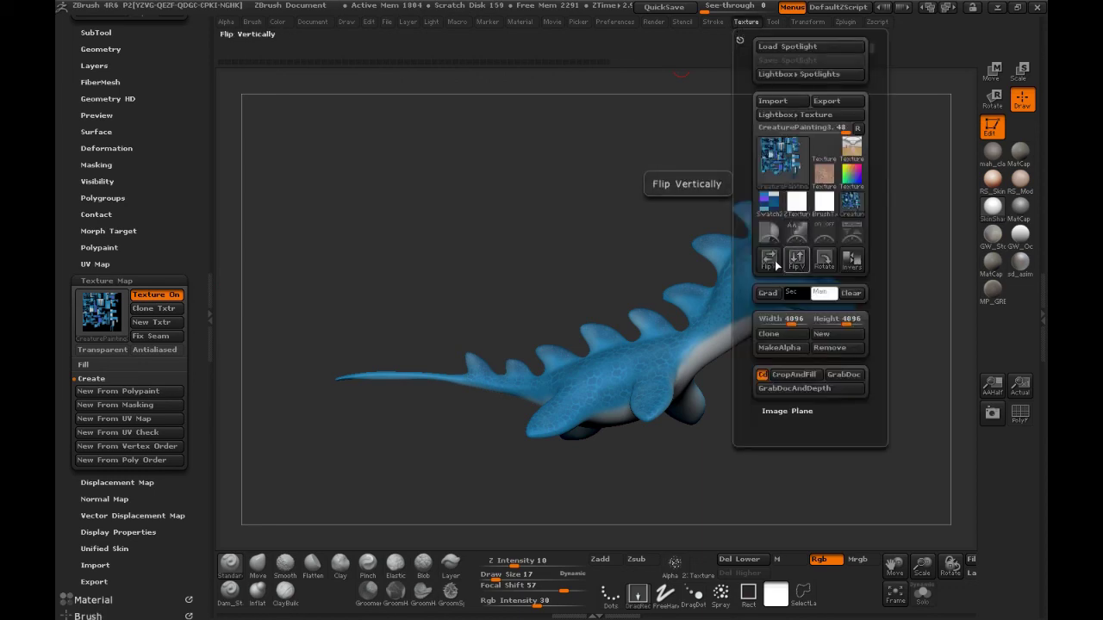
pyautogui.click(772, 22)
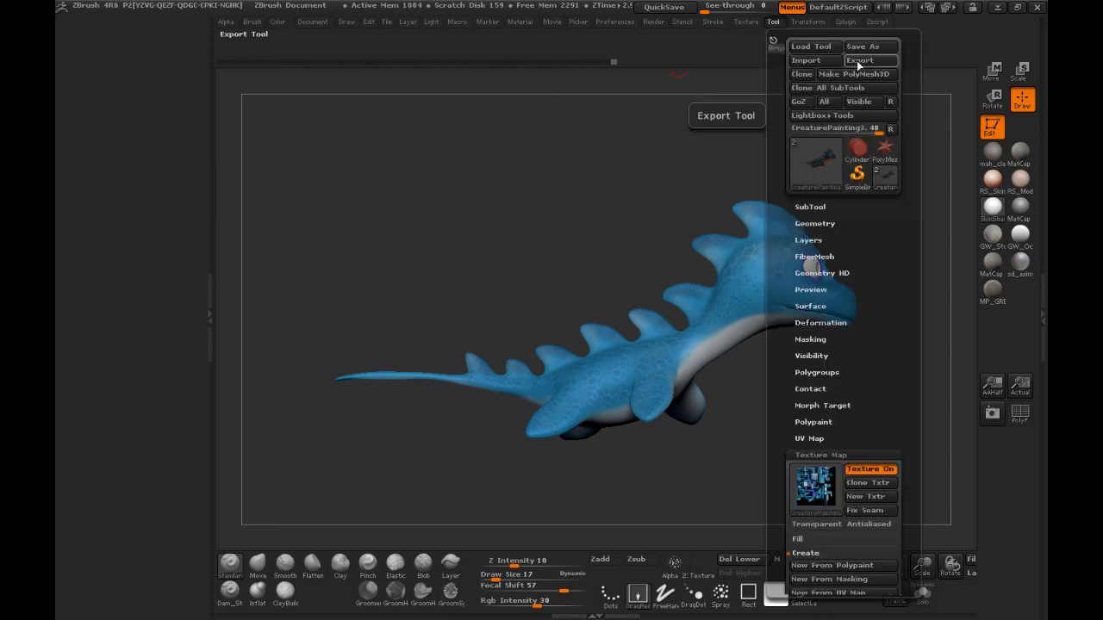
pyautogui.moveTo(864, 423); pyautogui.dragTo(870, 345)
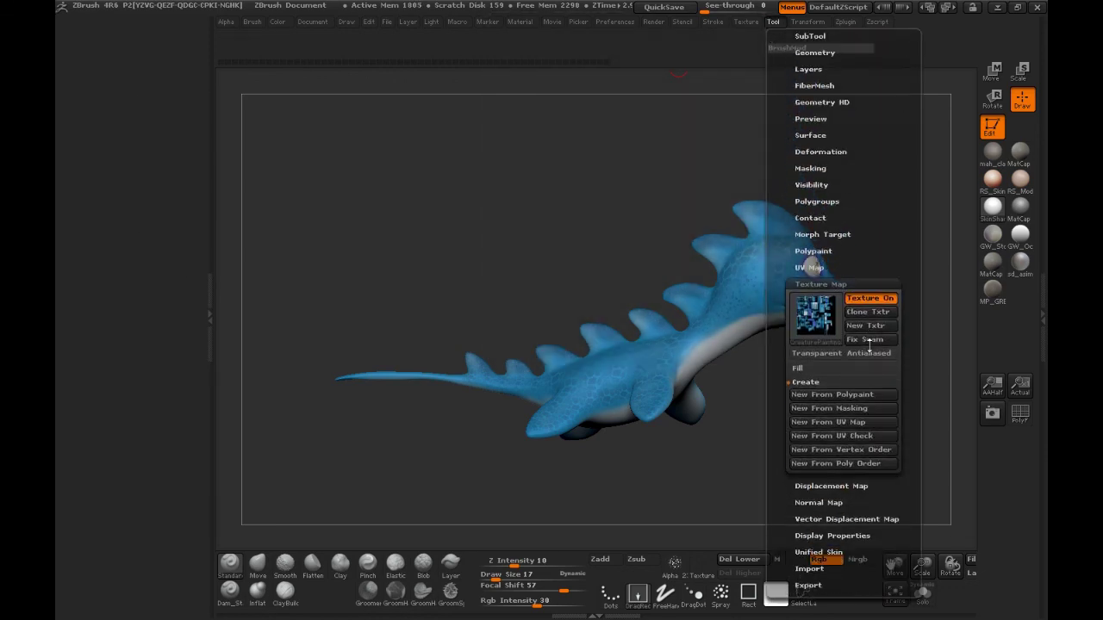
pyautogui.click(772, 34)
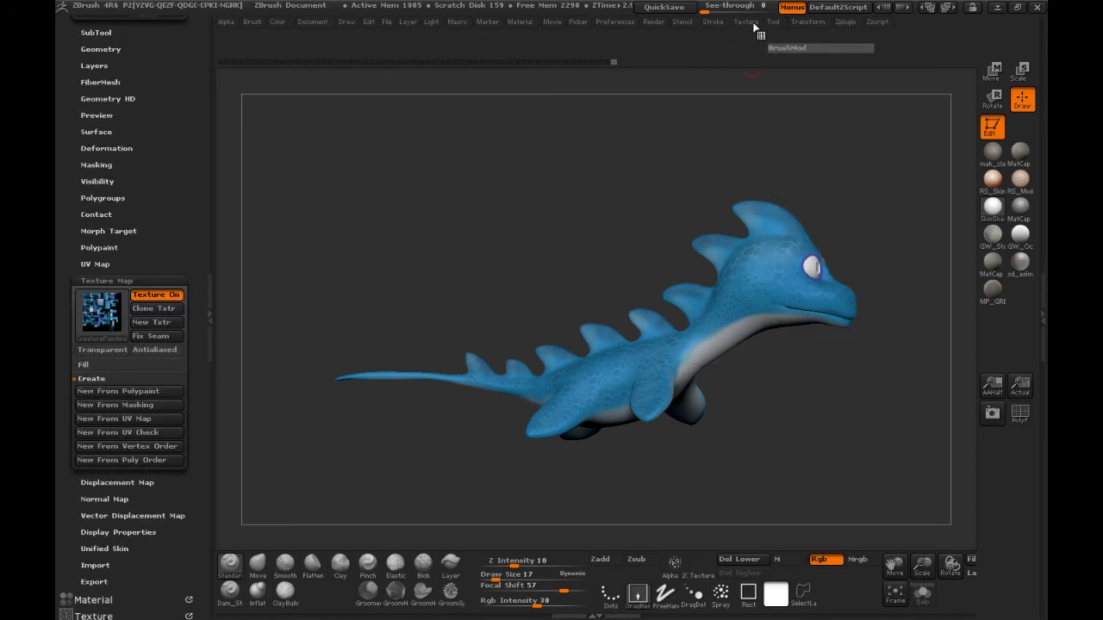
# Export the flipped texture to the Paint folder as a Photoshop PSD file named CreatureBodyColor1
pyautogui.click(746, 21)
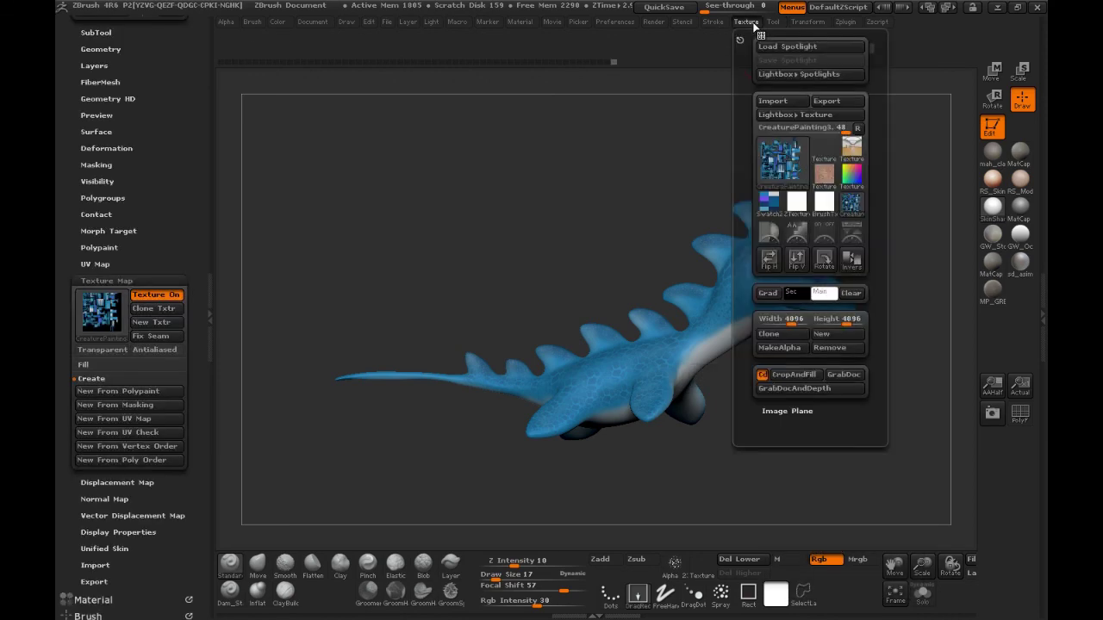
pyautogui.click(826, 101)
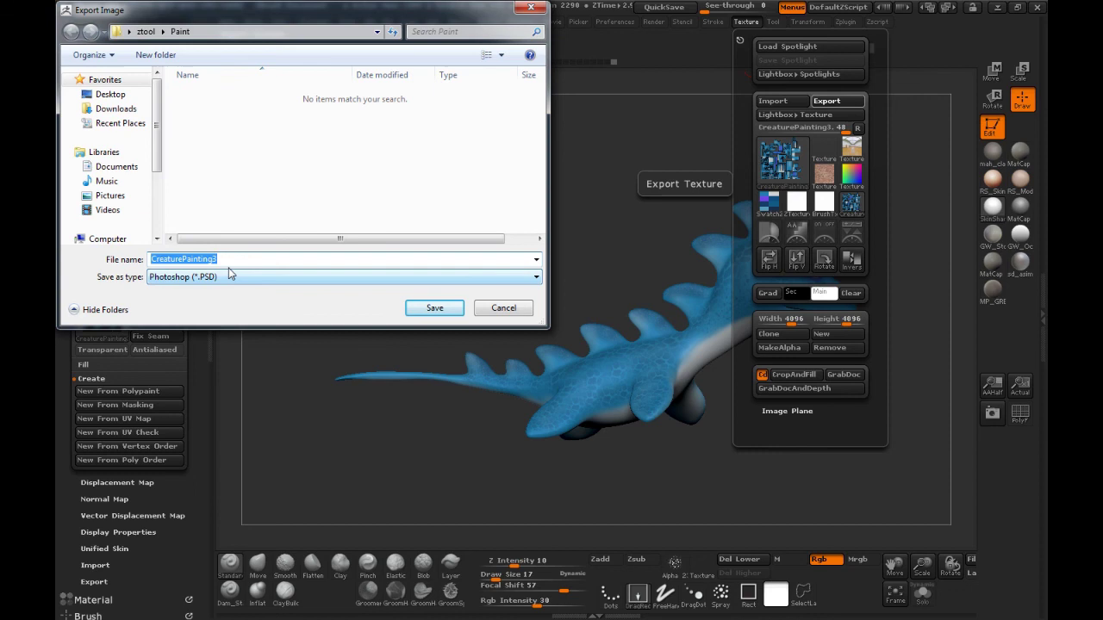
pyautogui.click(224, 275)
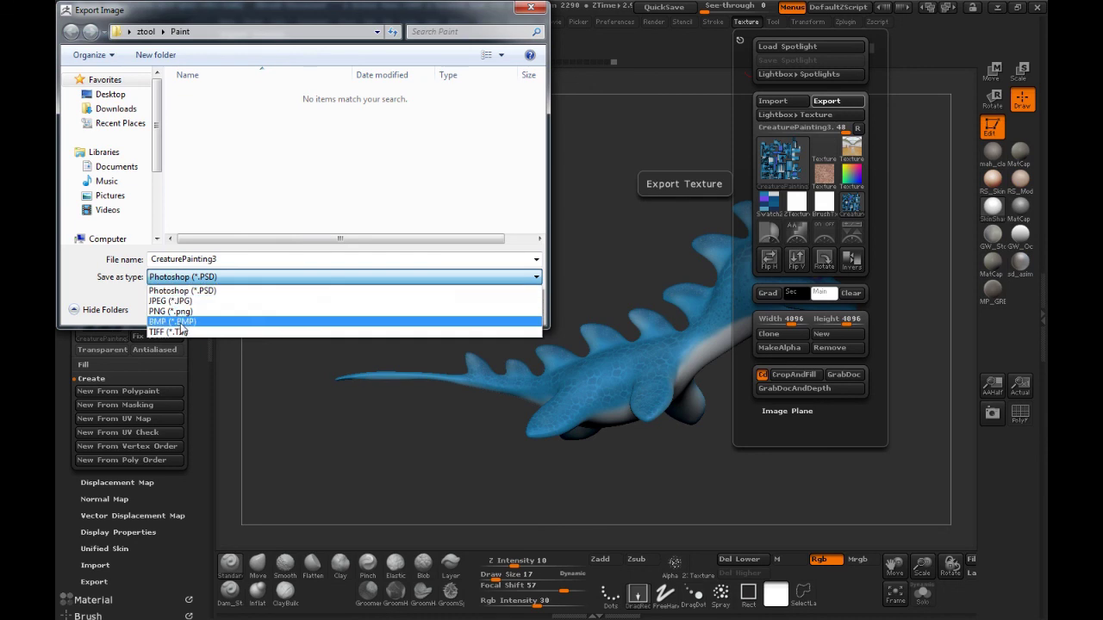
pyautogui.click(204, 291)
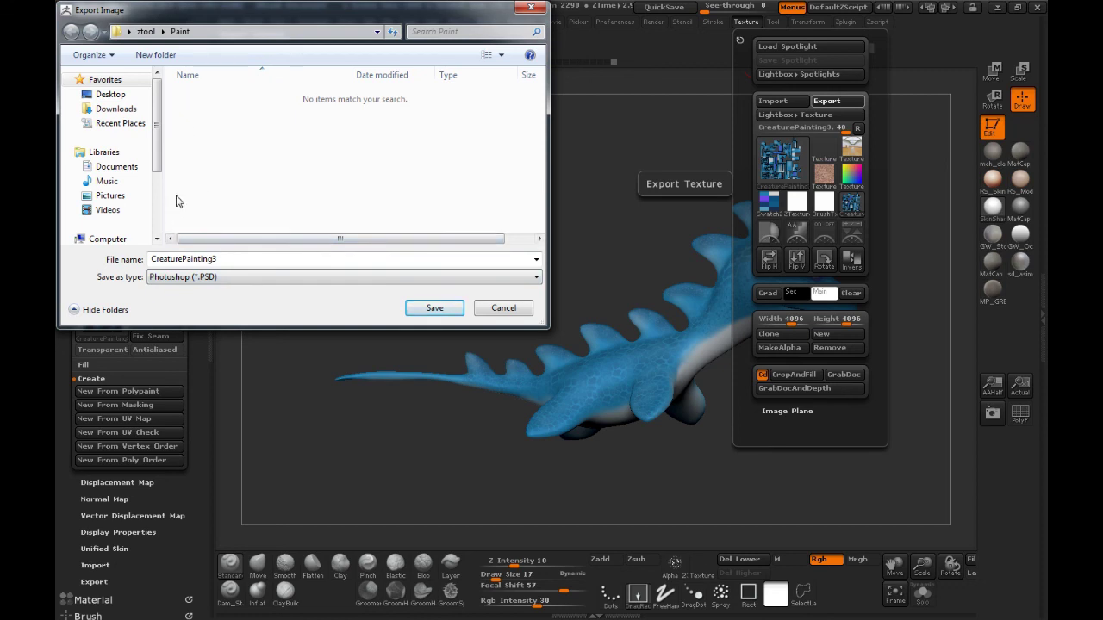
pyautogui.doubleClick(228, 258)
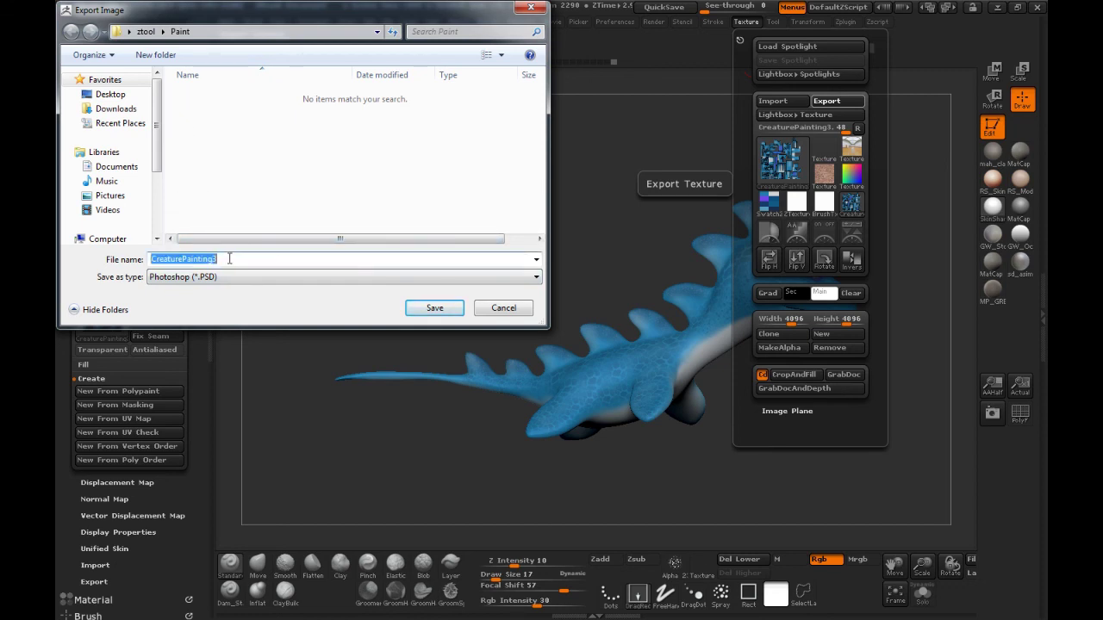
pyautogui.write('Creatur')
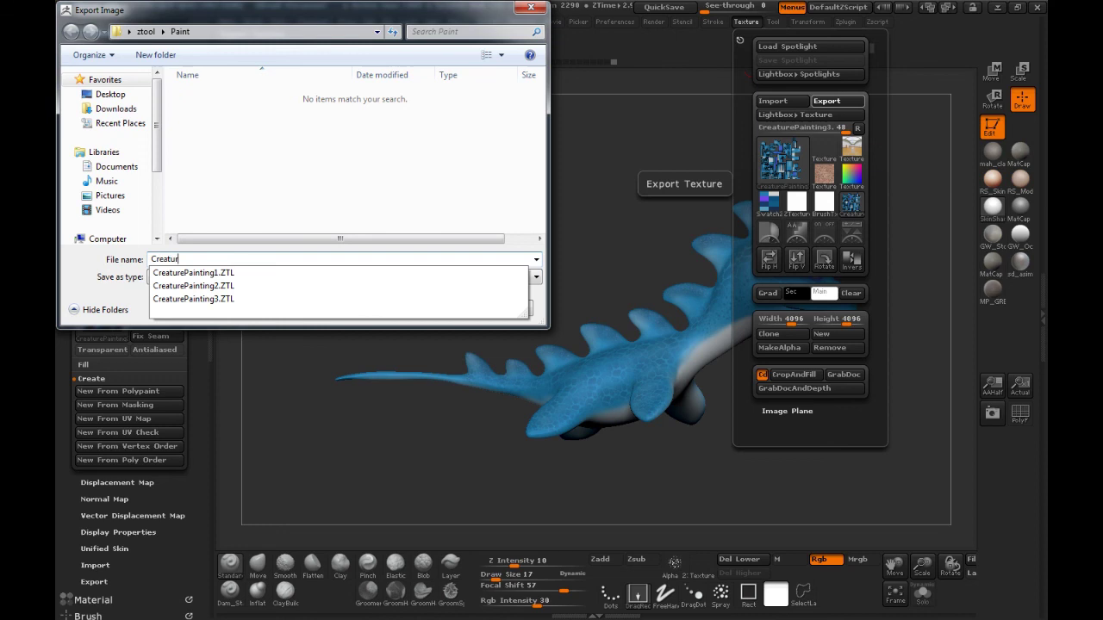
pyautogui.write('eBodyColor1')
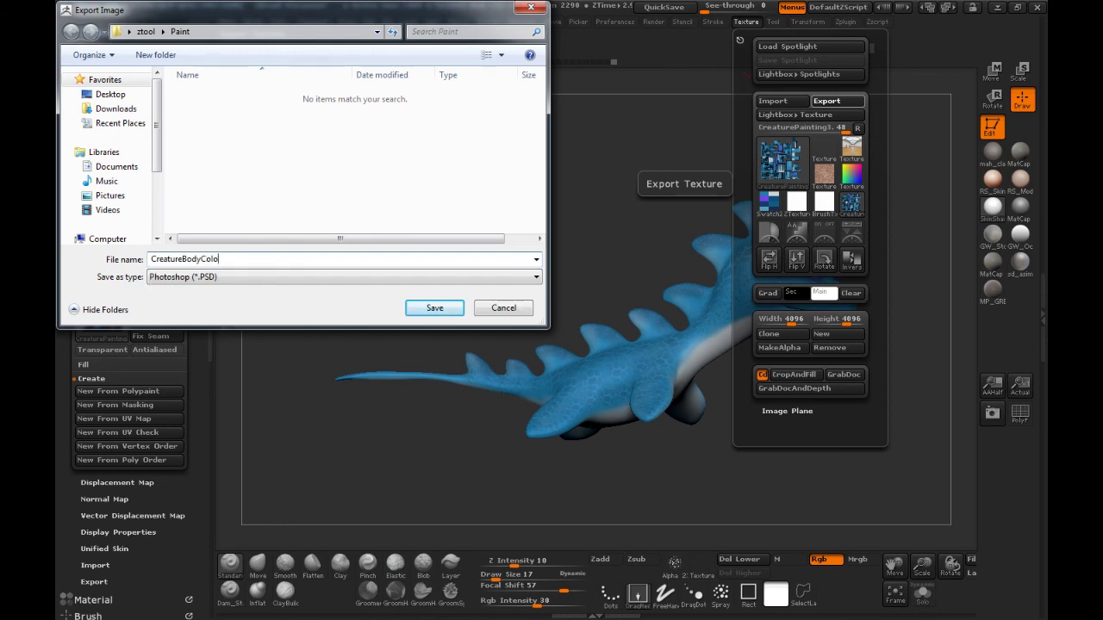
pyautogui.click(435, 308)
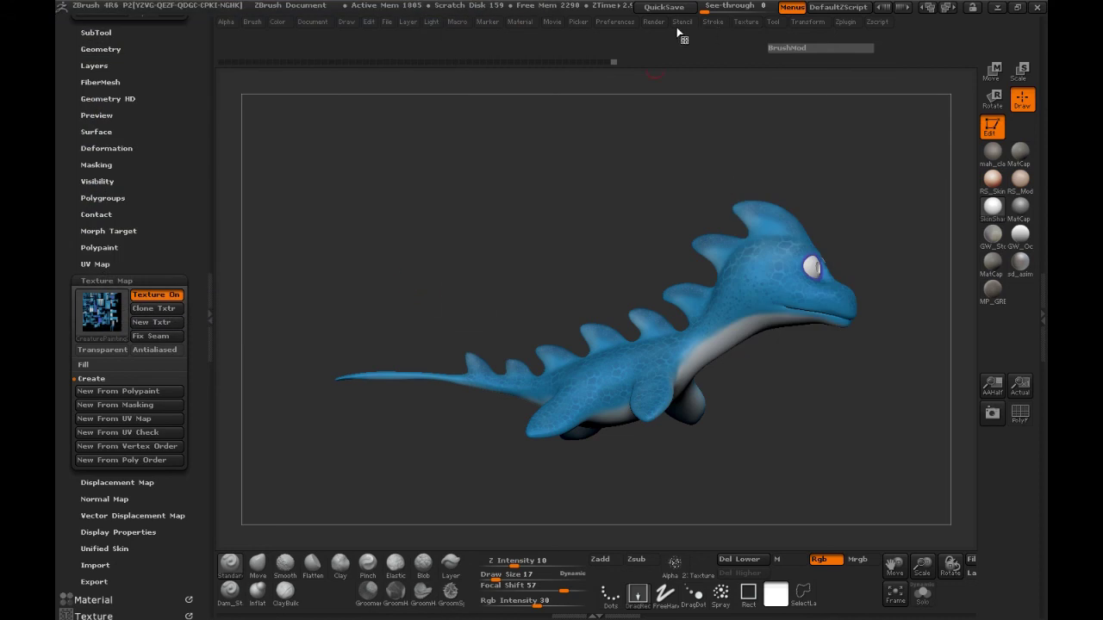
# Export the same texture again in BMP format as CreatureBodyColor1
pyautogui.click(747, 23)
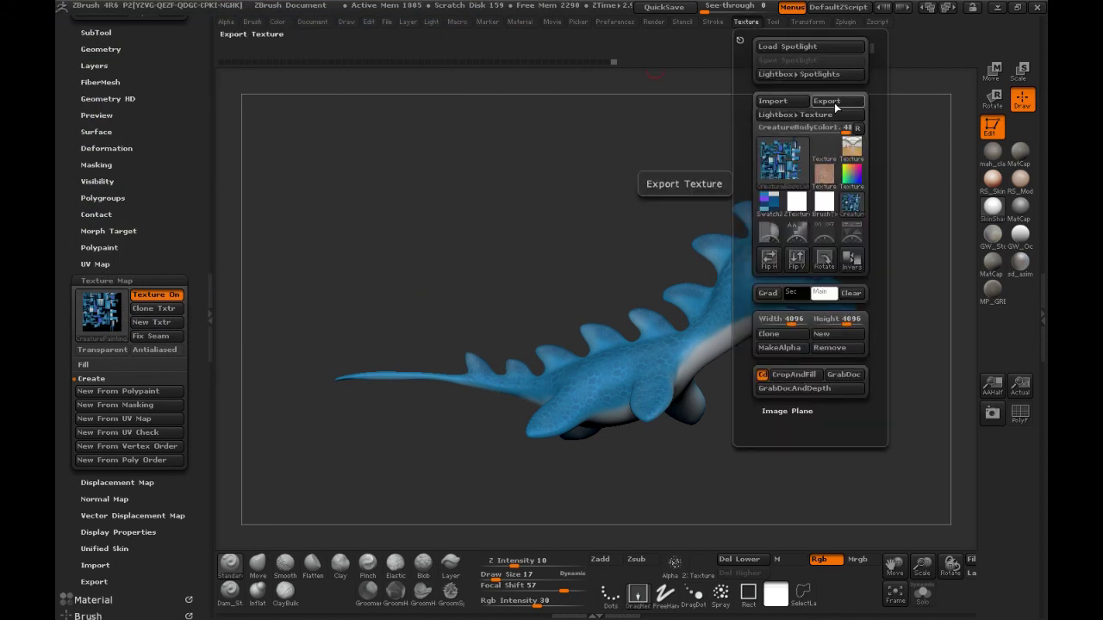
pyautogui.click(259, 276)
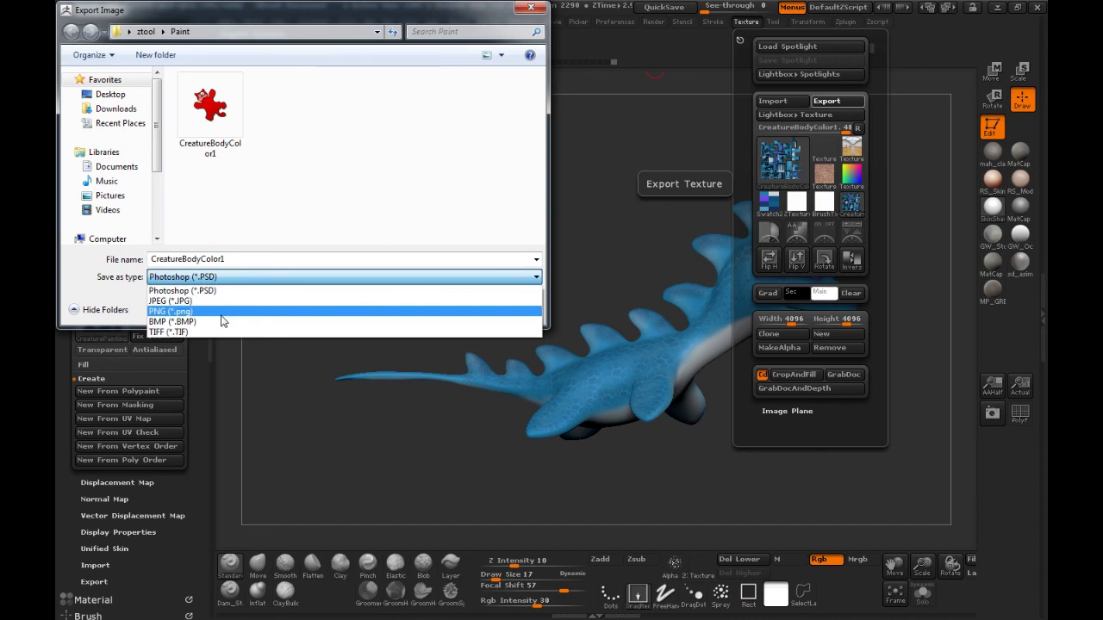
pyautogui.click(221, 323)
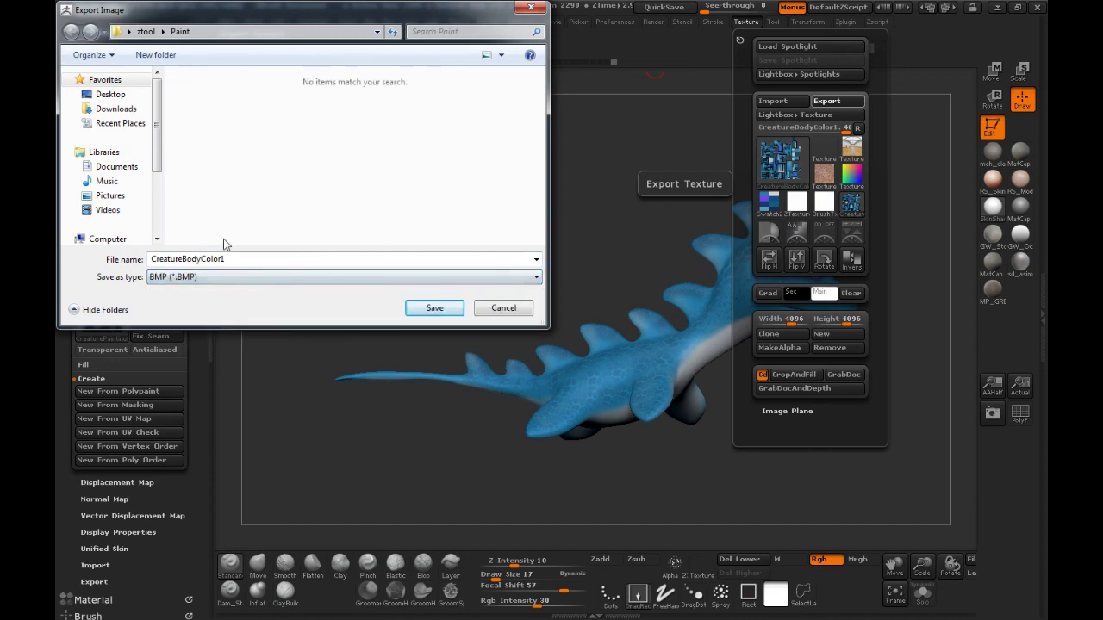
pyautogui.click(435, 309)
pyautogui.moveTo(505, 256); pyautogui.dragTo(474, 271)
pyautogui.moveTo(614, 278); pyautogui.dragTo(385, 327)
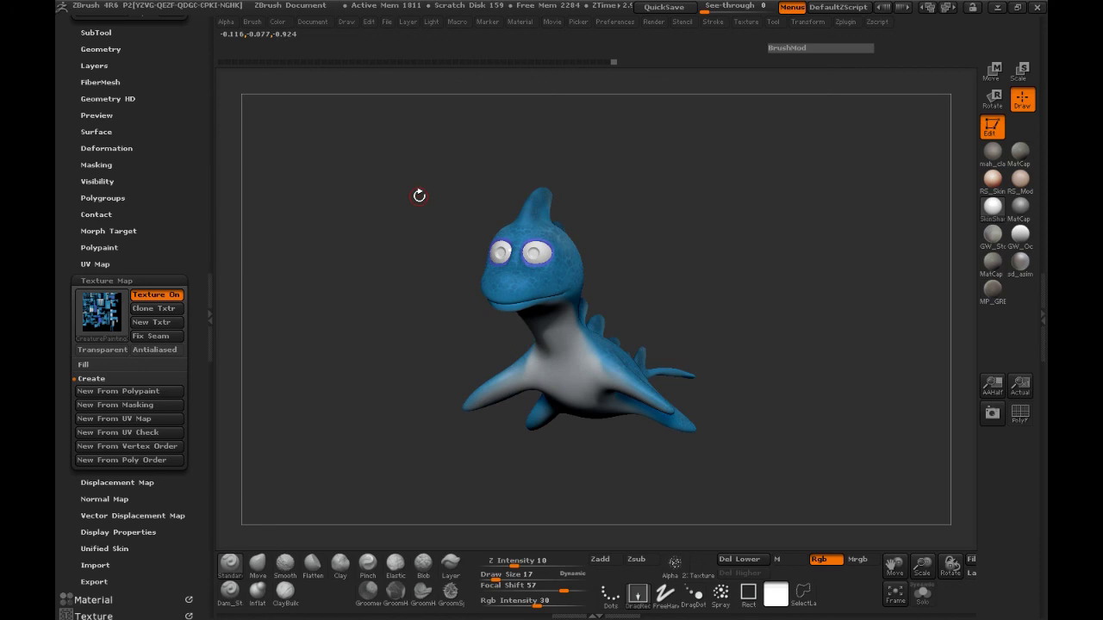
pyautogui.moveTo(685, 238); pyautogui.dragTo(657, 249)
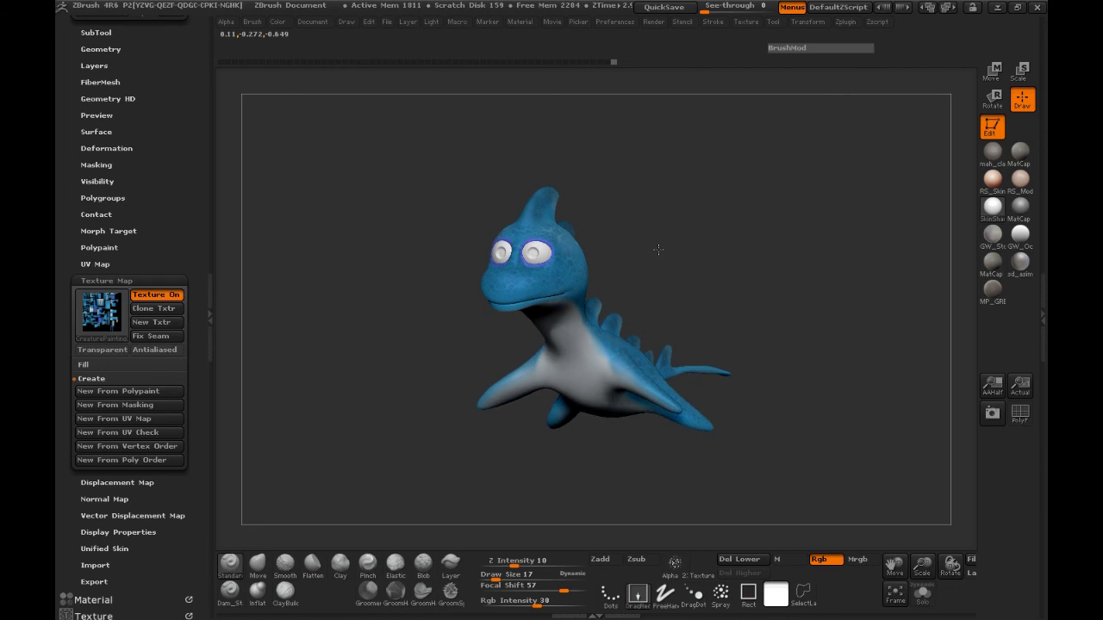